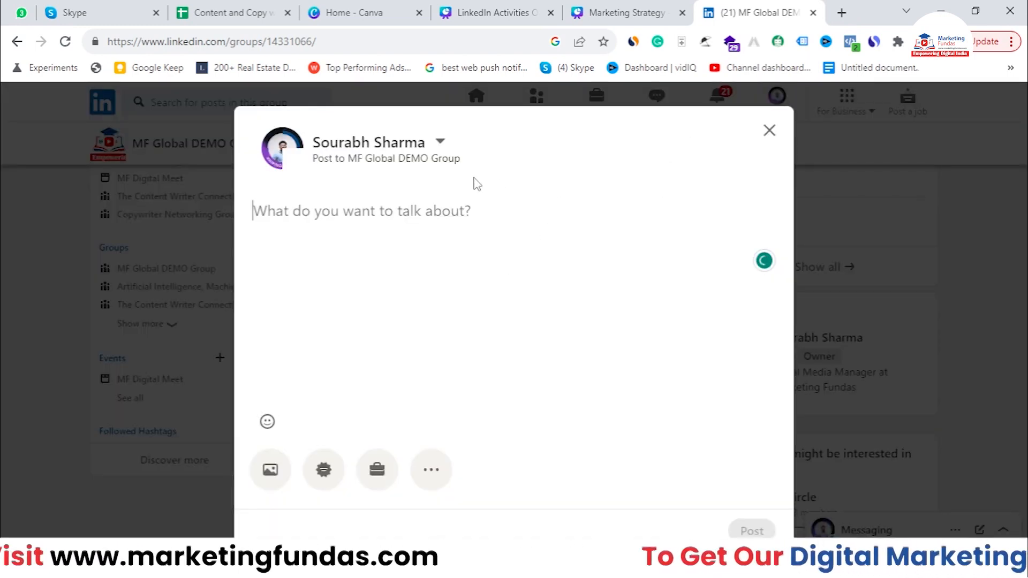
{"action": "type", "text": "**"}
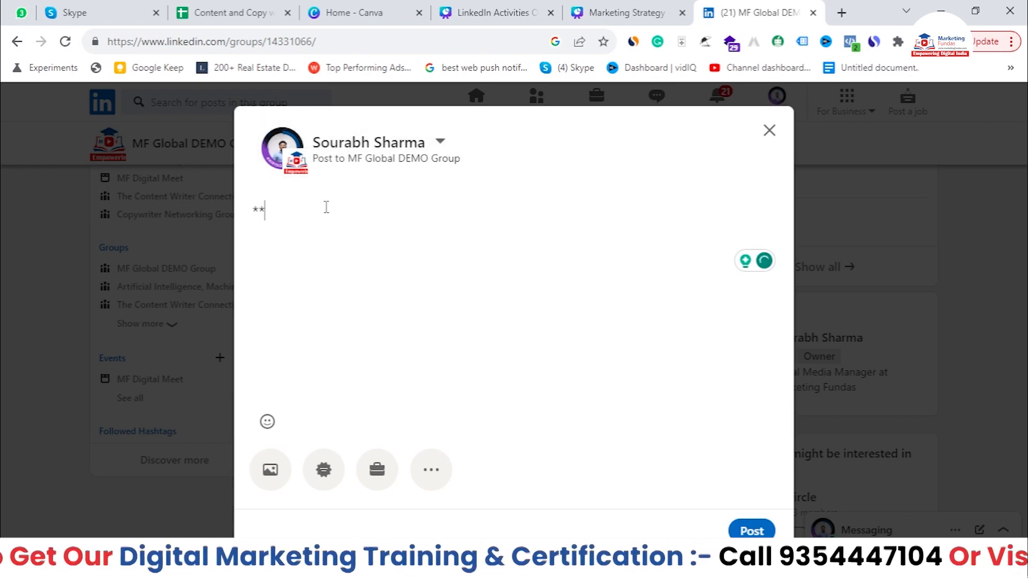
{"action": "key", "text": "BackSpace"}
{"action": "key", "text": "BackSpace"}
{"action": "left_click", "coordinate": [769, 130]}
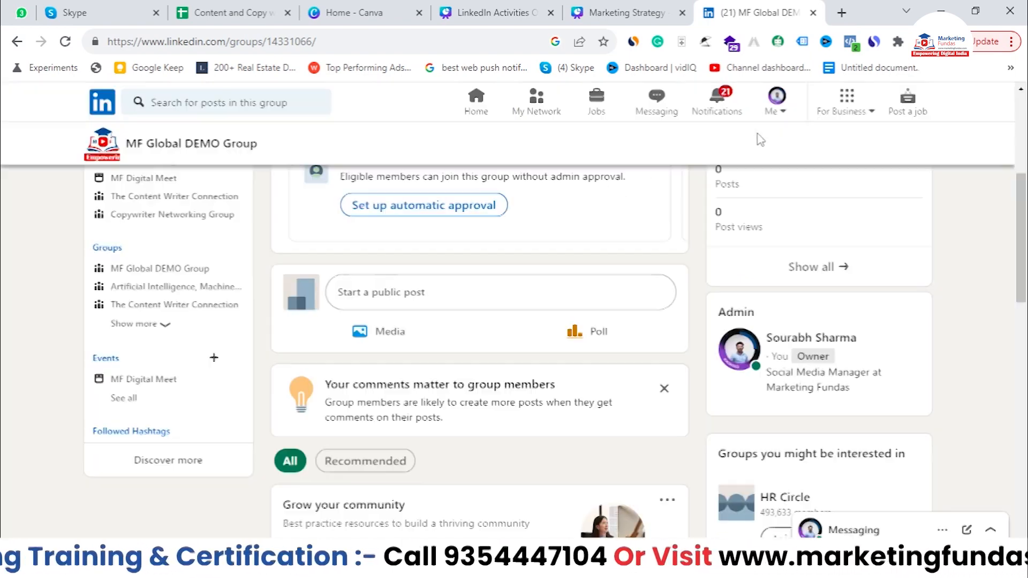
{"action": "left_click", "coordinate": [407, 343]}
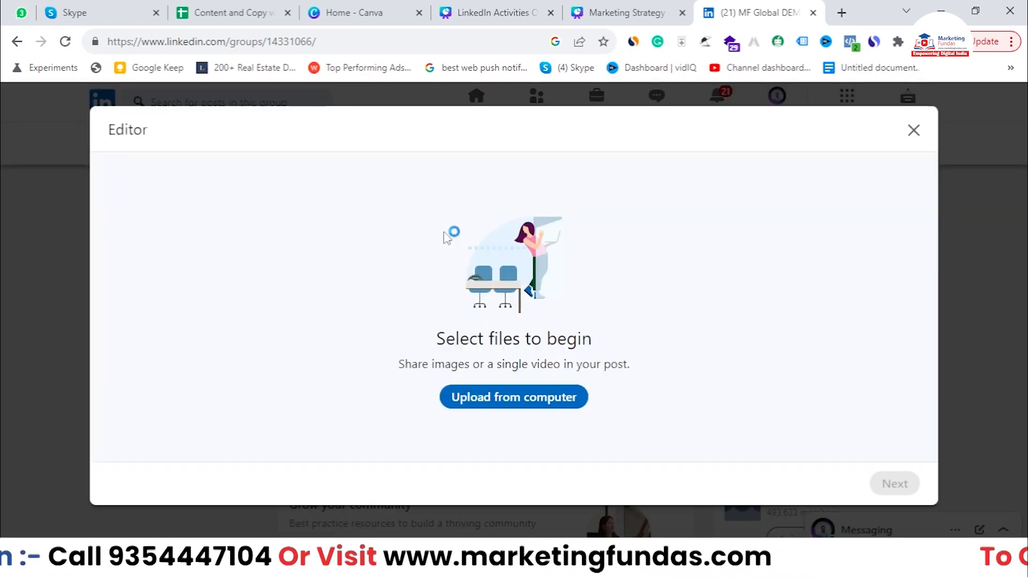
{"action": "left_click", "coordinate": [481, 397]}
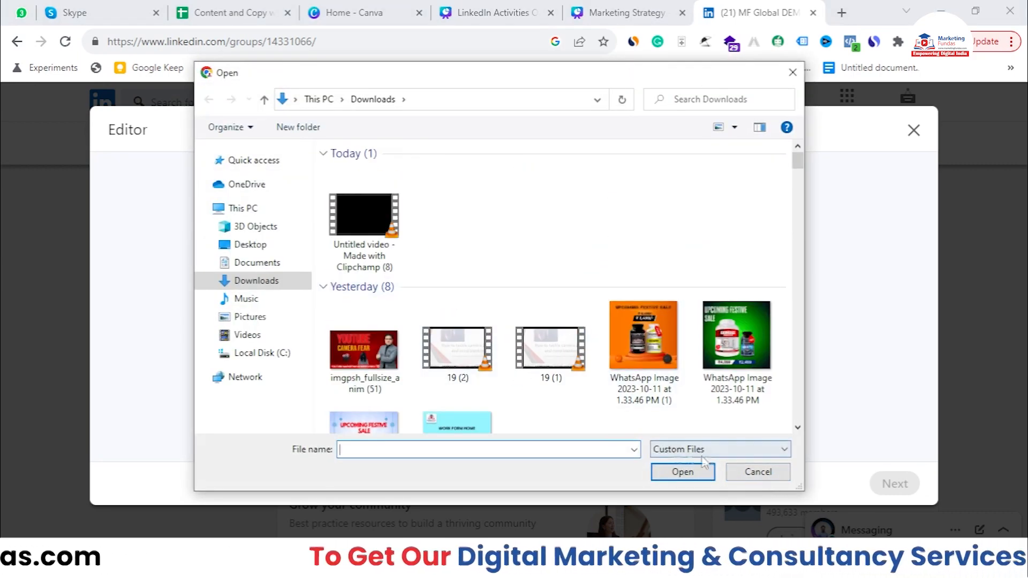
{"action": "left_click", "coordinate": [550, 350]}
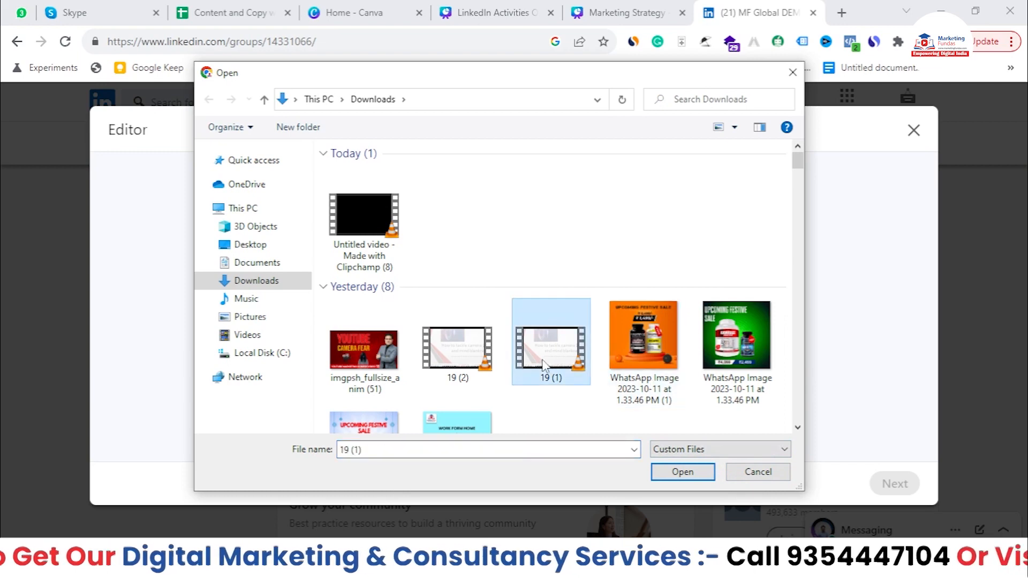
{"action": "left_click", "coordinate": [758, 472]}
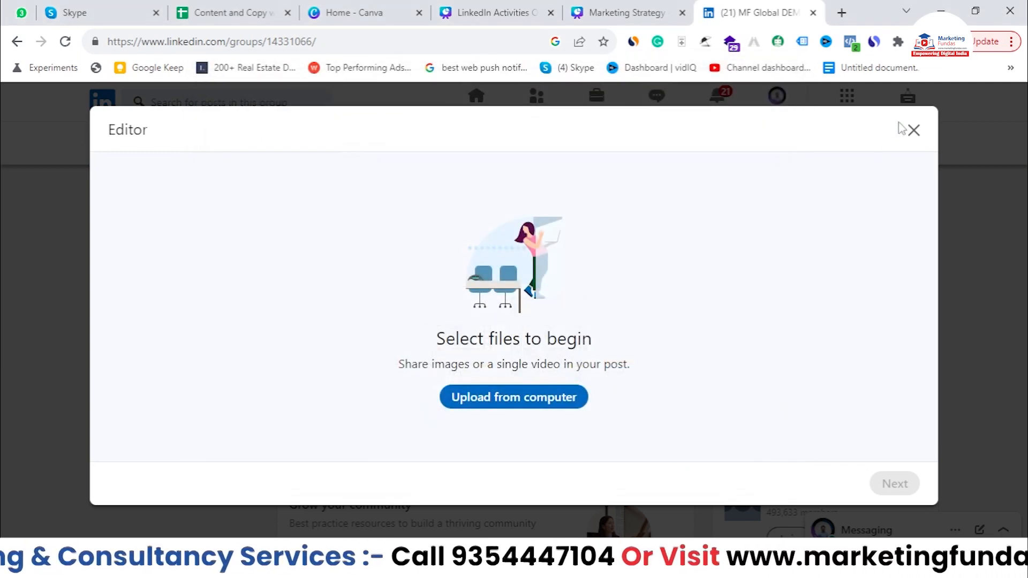
{"action": "left_click", "coordinate": [913, 130]}
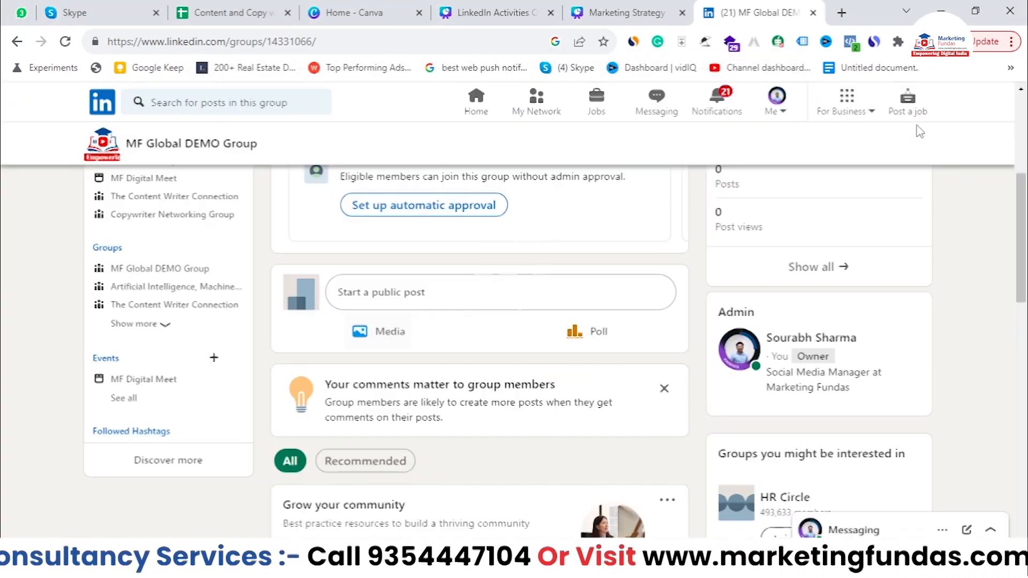
Start a poll in the MF Global DEMO Group with the question "Which course you want next?"
{"action": "left_click", "coordinate": [597, 348]}
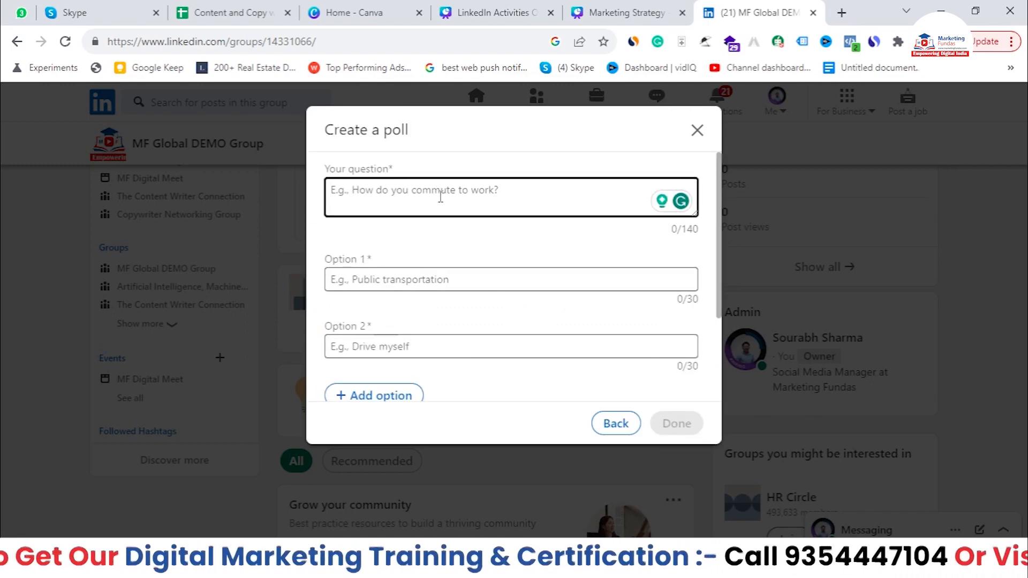
{"action": "type", "text": "H"}
{"action": "key", "text": "BackSpace"}
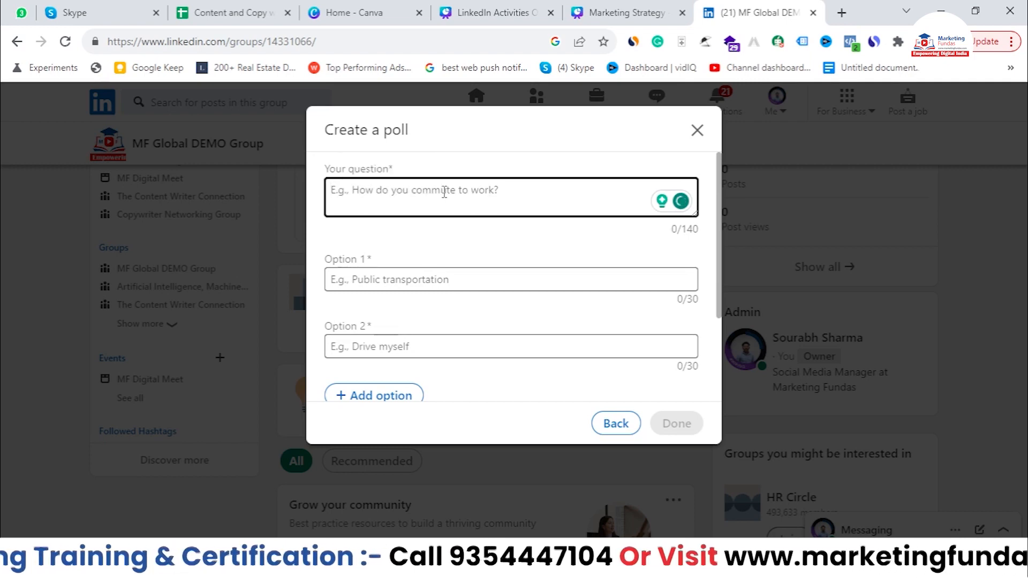
{"action": "type", "text": "W"}
{"action": "key", "text": "BackSpace"}
{"action": "type", "text": "Whih"}
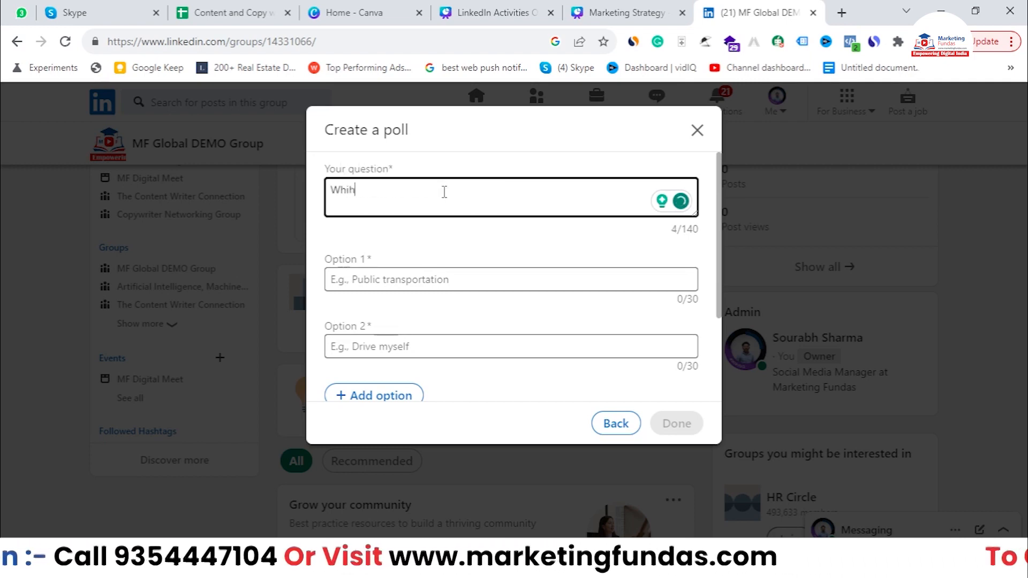
{"action": "key", "text": "BackSpace"}
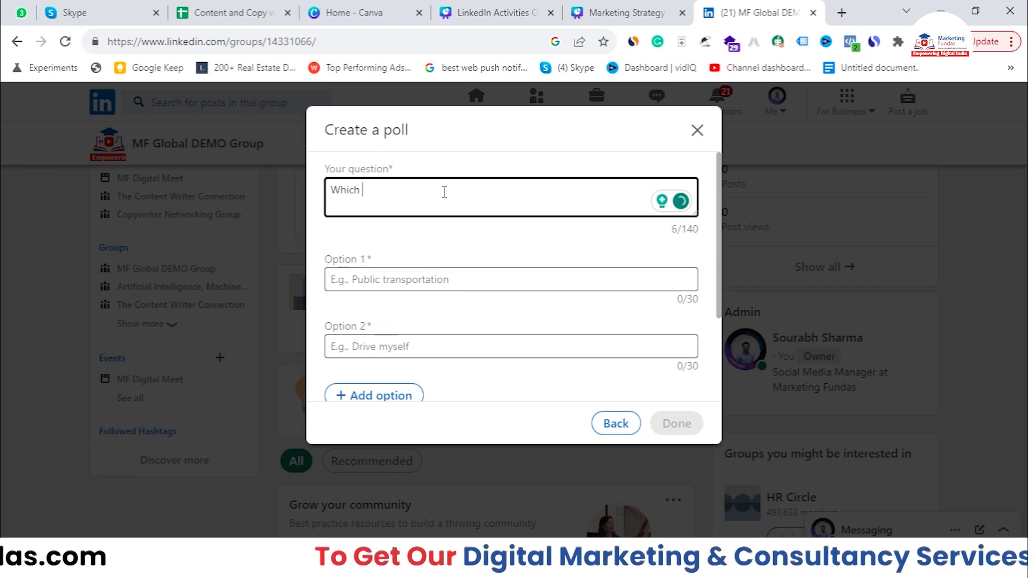
{"action": "type", "text": "Course "}
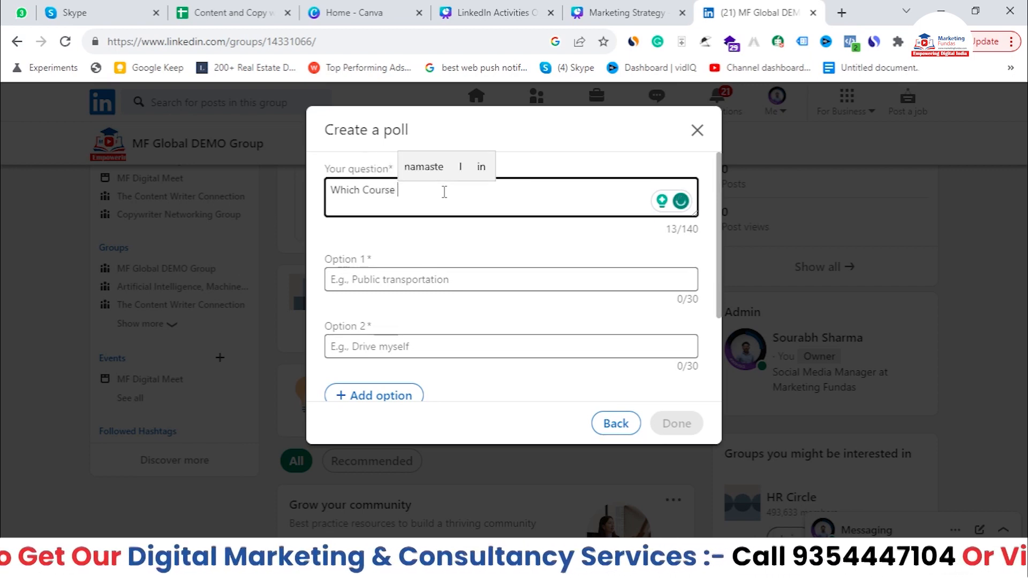
{"action": "type", "text": "You w"}
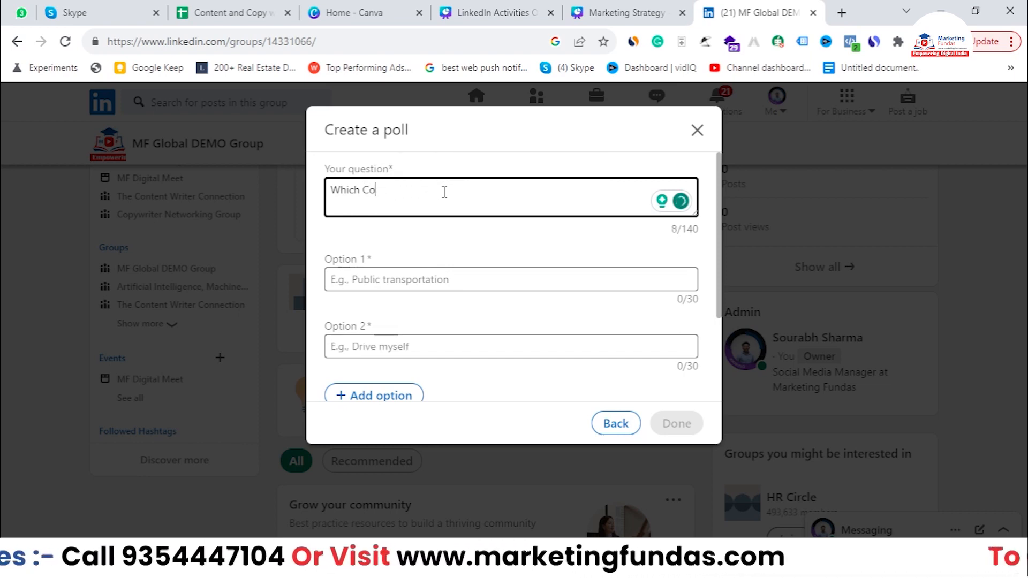
{"action": "type", "text": "se you "}
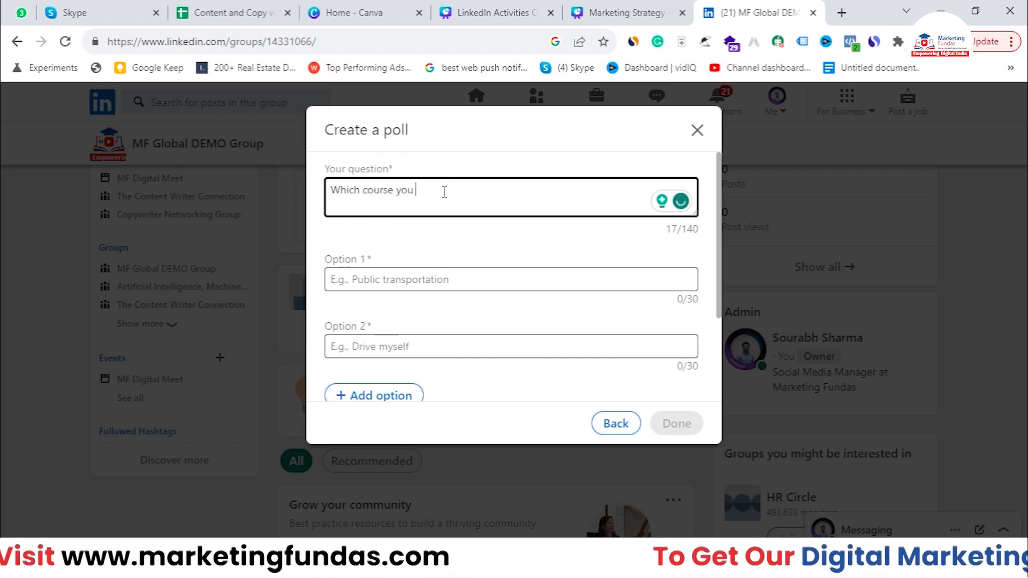
{"action": "type", "text": "want next?"}
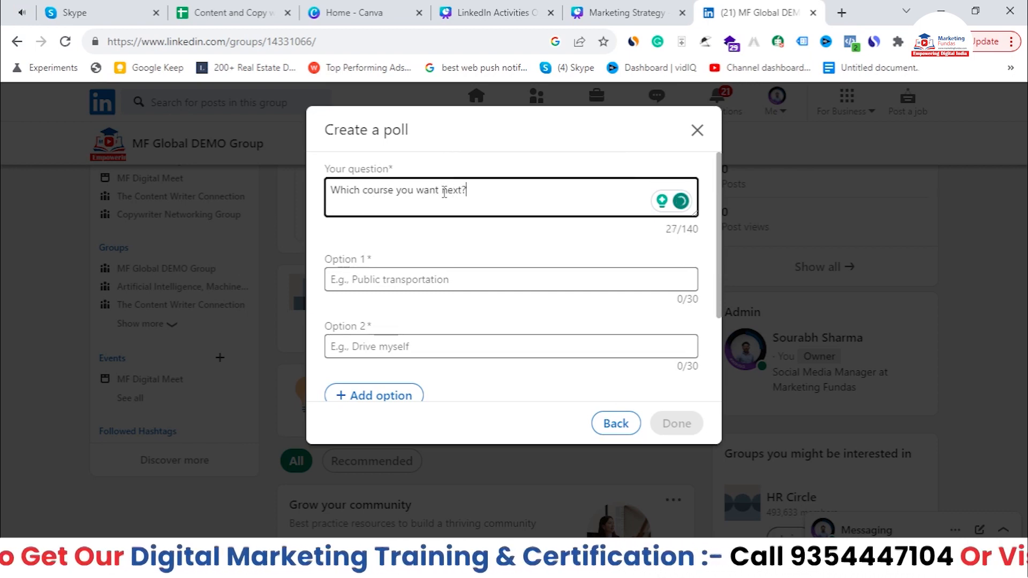
Enter "Youtube Marketing" as the poll's option 1 and "Google Ads" as option 2
{"action": "left_click", "coordinate": [466, 278]}
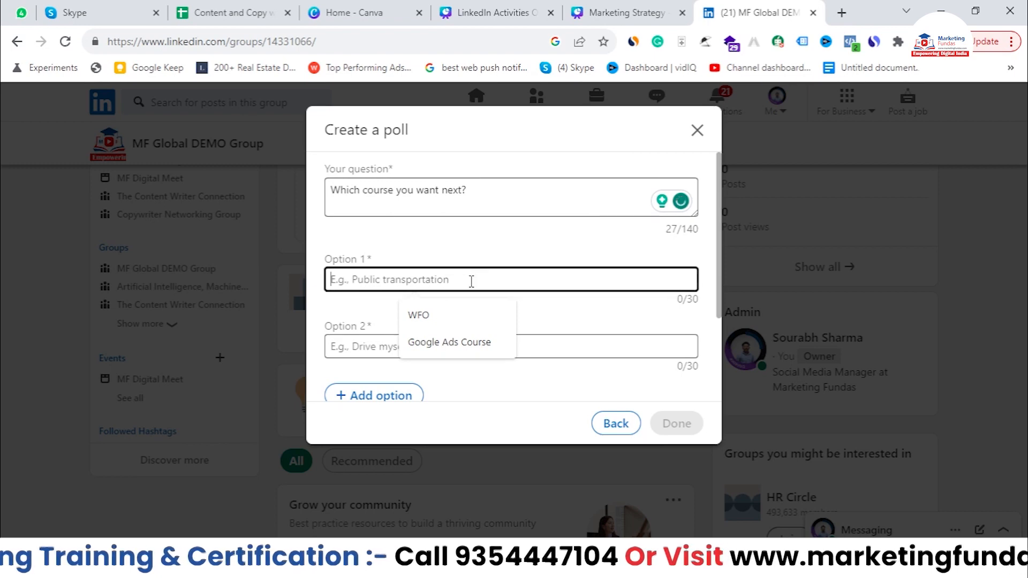
{"action": "type", "text": "Youtube Marketing"}
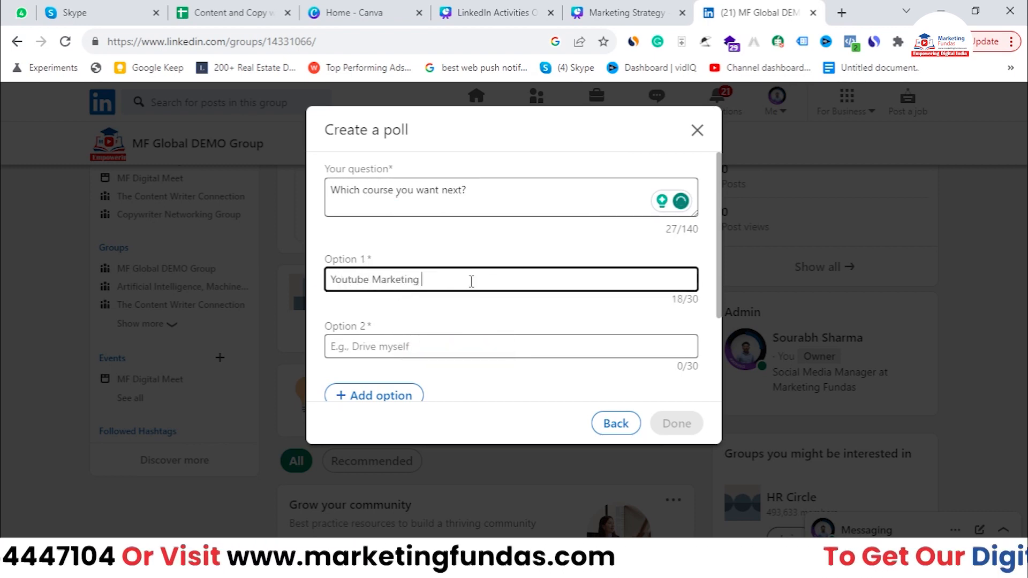
{"action": "left_click", "coordinate": [456, 337]}
{"action": "type", "text": "Google Ads"}
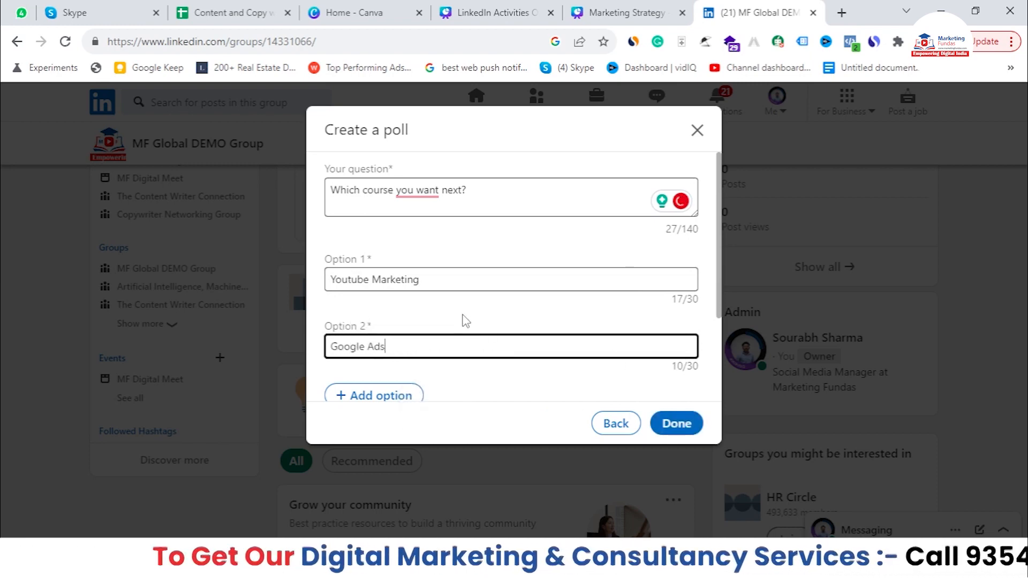
Add a third option to the poll reading "Facebook Ads"
{"action": "scroll", "coordinate": [460, 320], "scroll_direction": "down", "scroll_amount": 3}
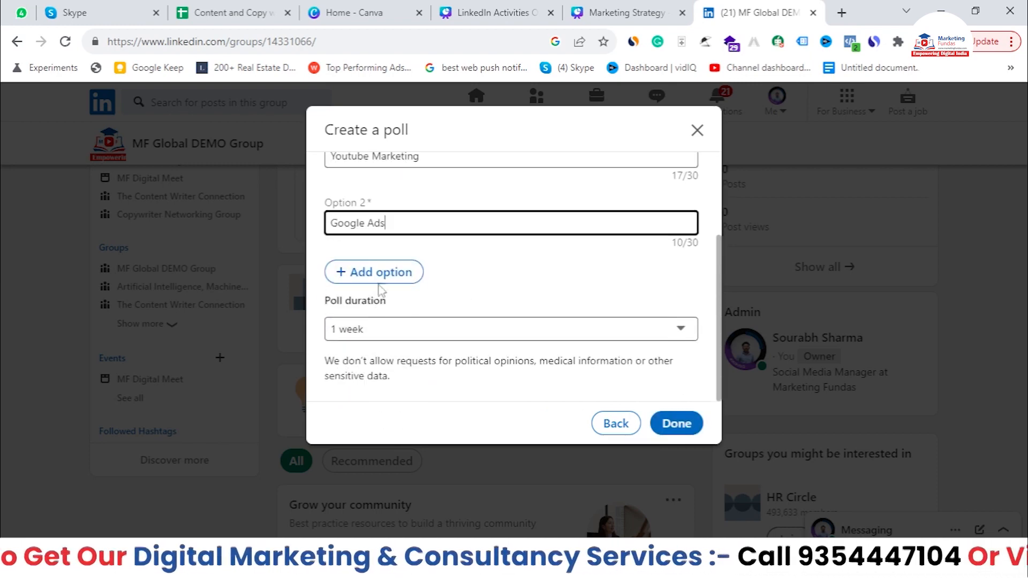
{"action": "left_click", "coordinate": [383, 273]}
{"action": "left_click", "coordinate": [370, 292]}
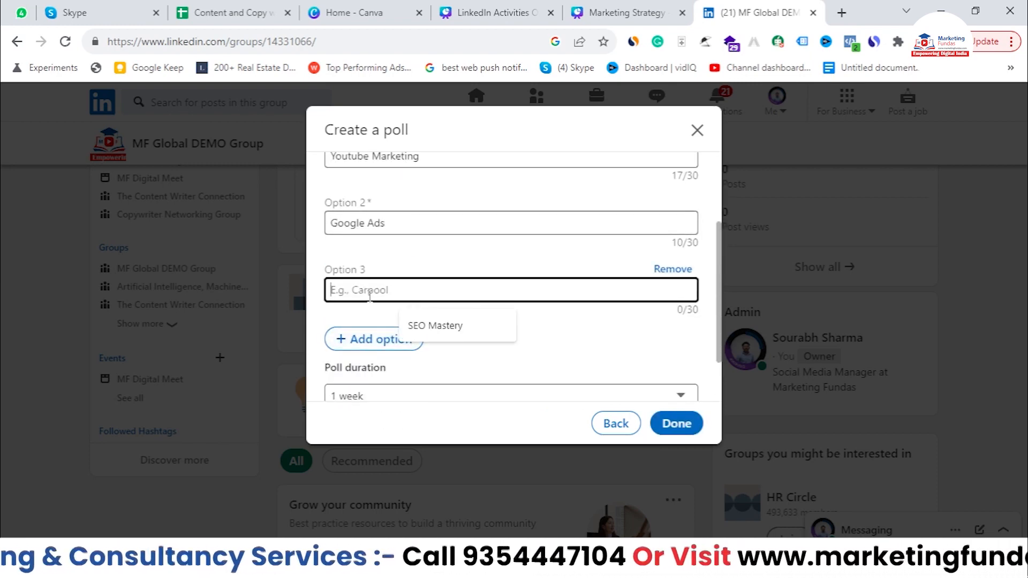
{"action": "type", "text": "Facebook Ads"}
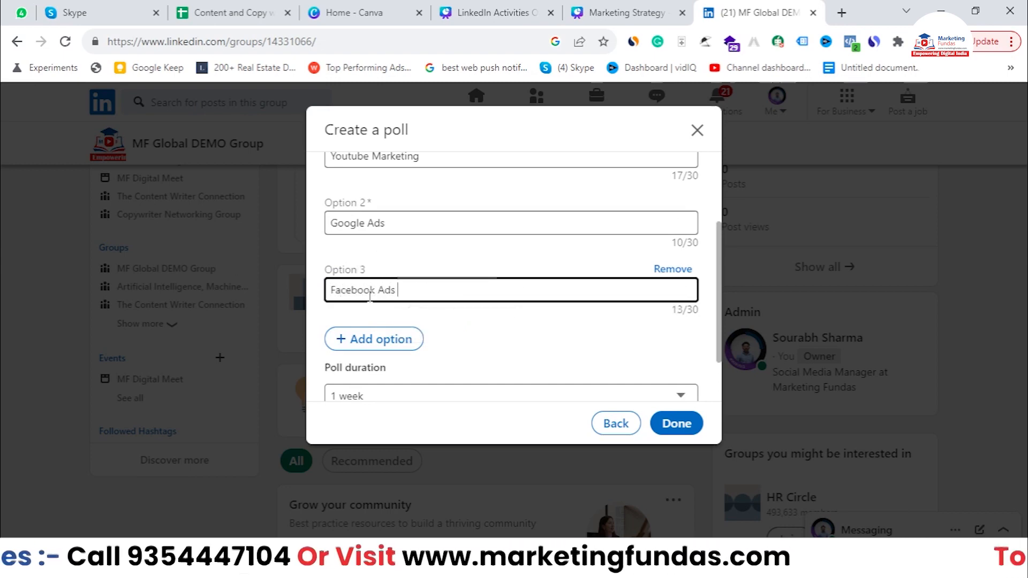
{"action": "key", "text": "BackSpace"}
Correct the poll question's grammar so it reads "Which course do you want next?"
{"action": "scroll", "coordinate": [384, 293], "scroll_direction": "up", "scroll_amount": 2}
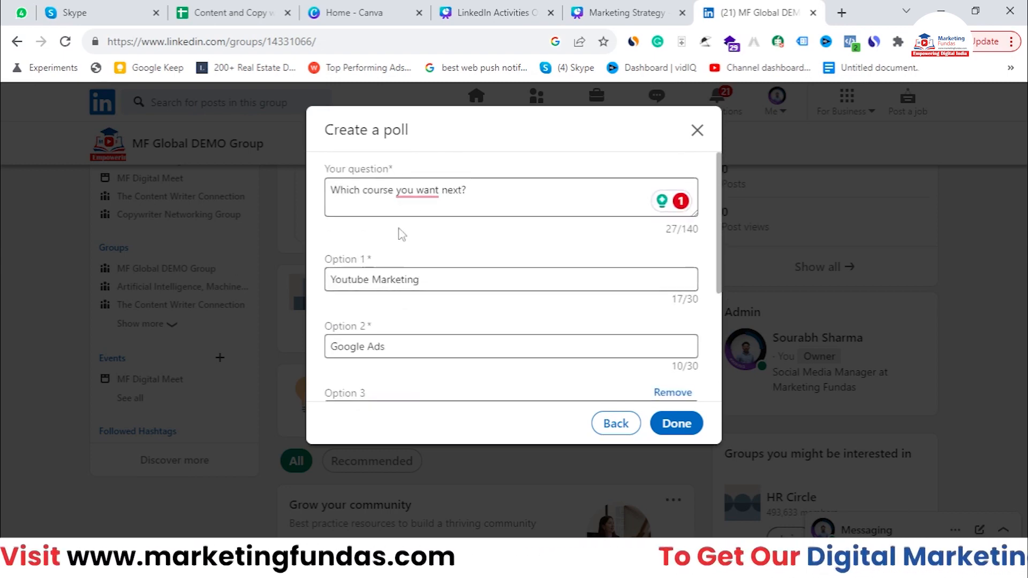
{"action": "mouse_move", "coordinate": [423, 192]}
{"action": "left_click", "coordinate": [433, 220]}
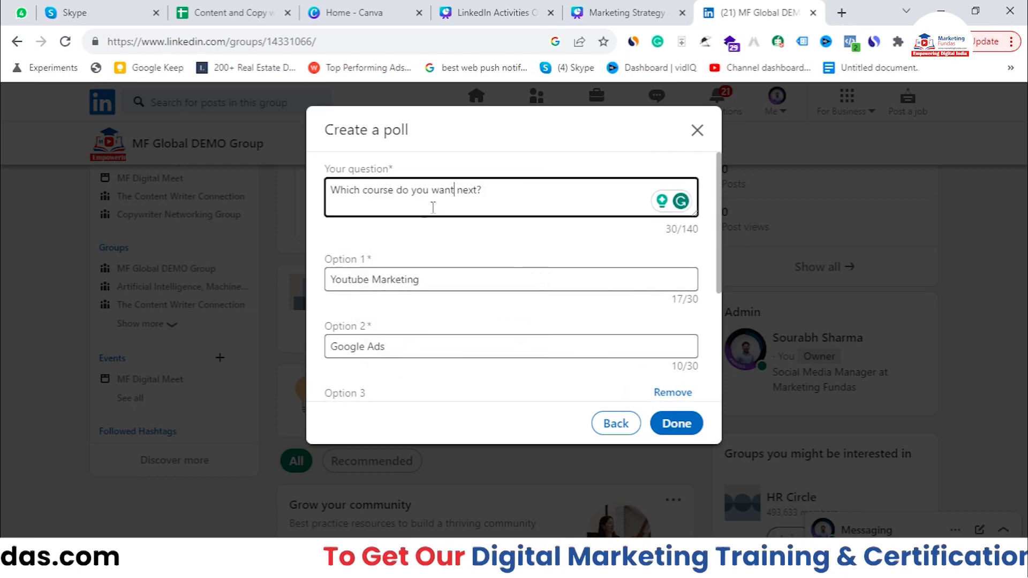
{"action": "left_click_drag", "start_coordinate": [513, 188], "coordinate": [328, 185]}
Choose a poll duration of 1 week and finish creating the poll
{"action": "scroll", "coordinate": [384, 304], "scroll_direction": "down", "scroll_amount": 3}
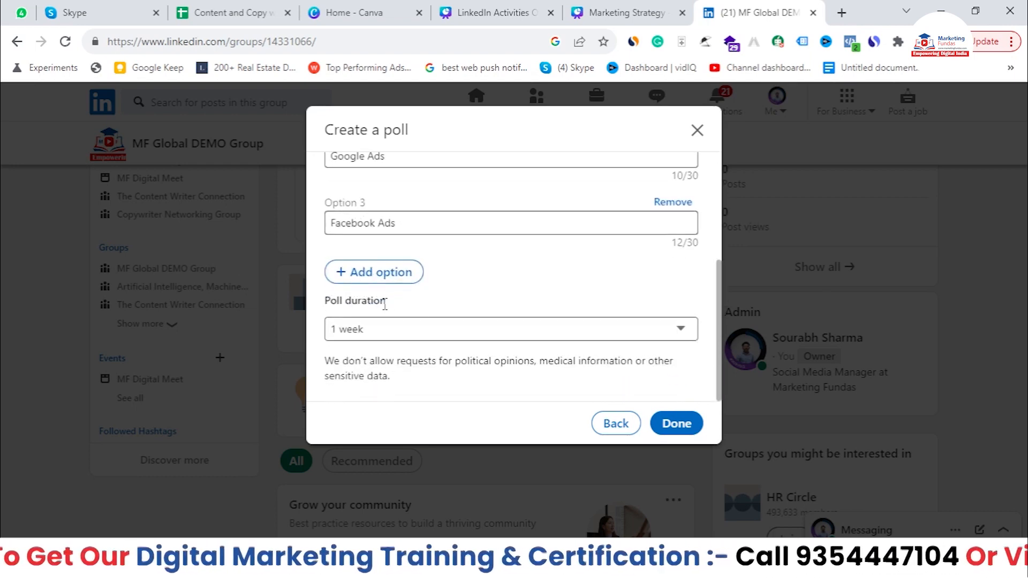
{"action": "left_click_drag", "start_coordinate": [323, 301], "coordinate": [411, 312]}
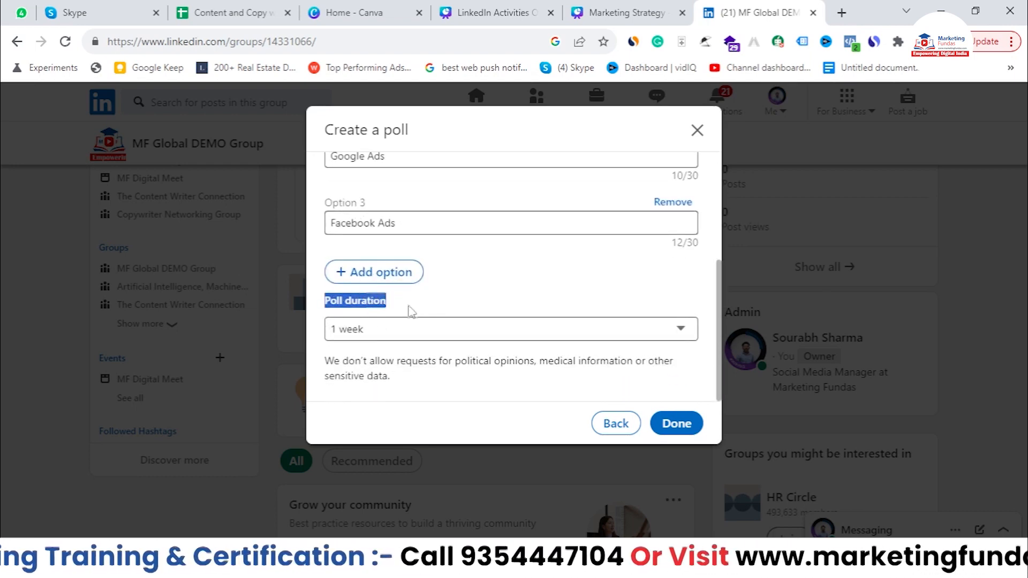
{"action": "left_click", "coordinate": [371, 332]}
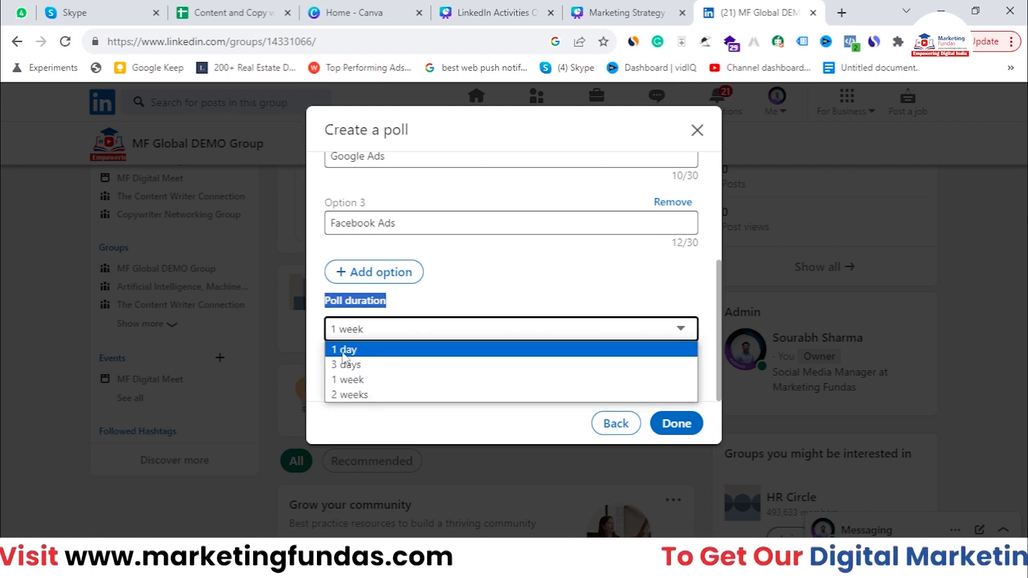
{"action": "left_click", "coordinate": [360, 386]}
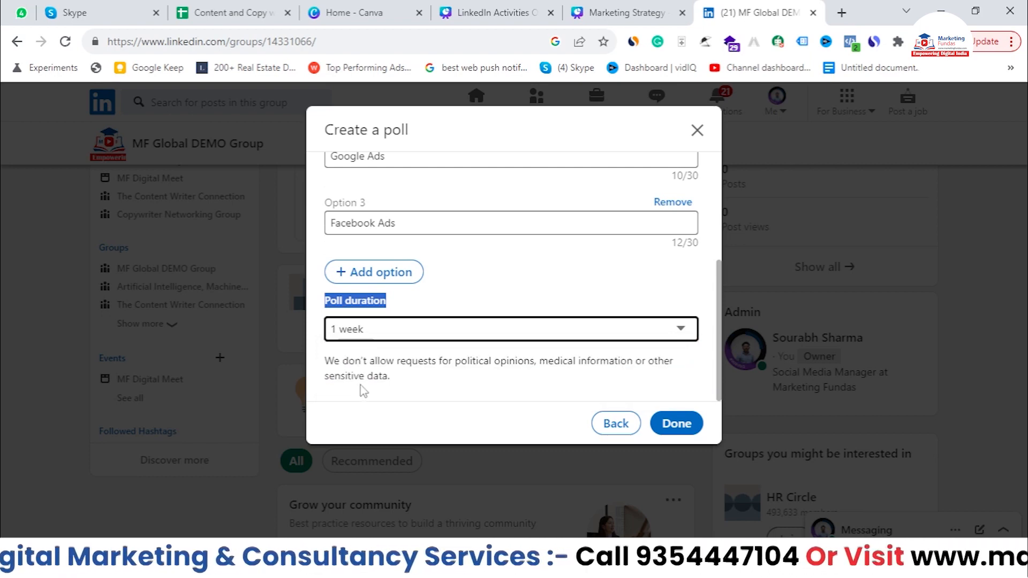
{"action": "left_click", "coordinate": [484, 338]}
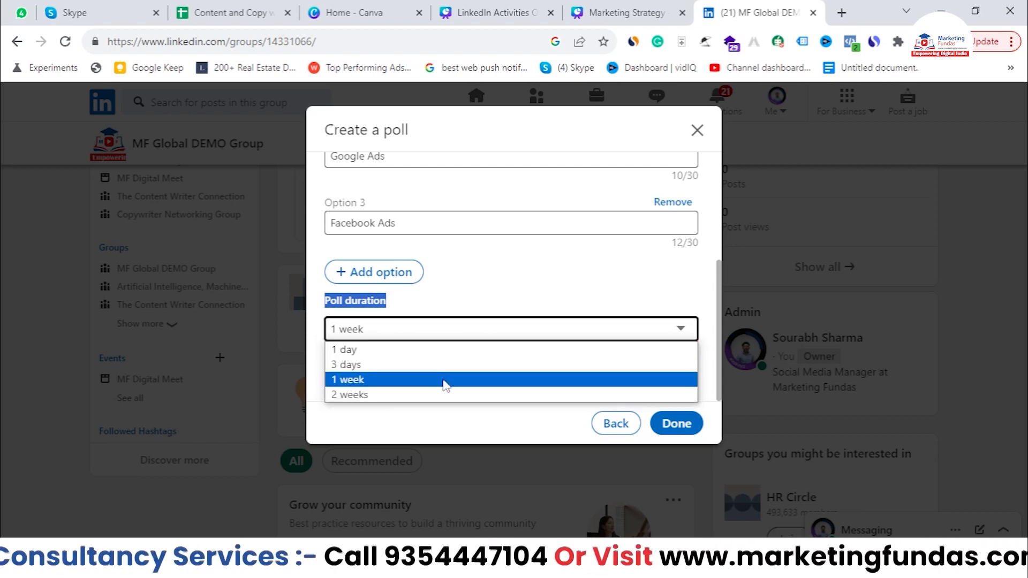
{"action": "left_click", "coordinate": [524, 291]}
{"action": "left_click", "coordinate": [676, 424]}
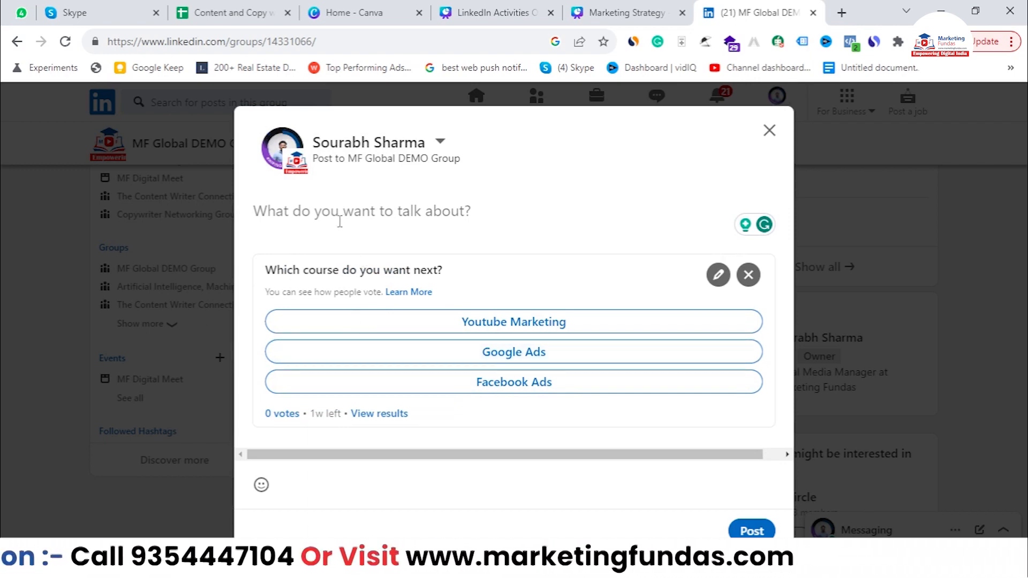
Write "What your opinion?" as the post text above the poll
{"action": "type", "text": "What y"}
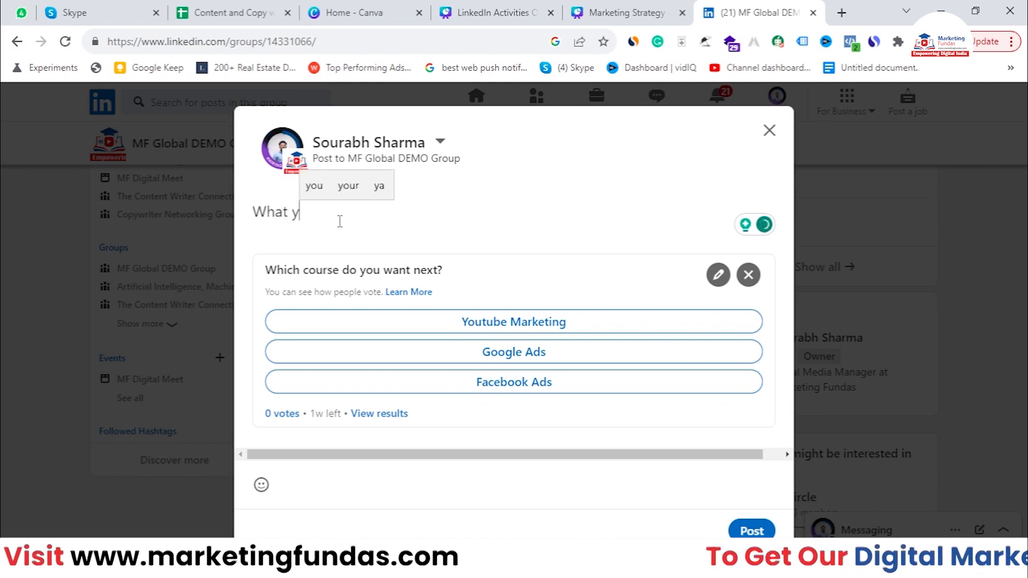
{"action": "type", "text": "our "}
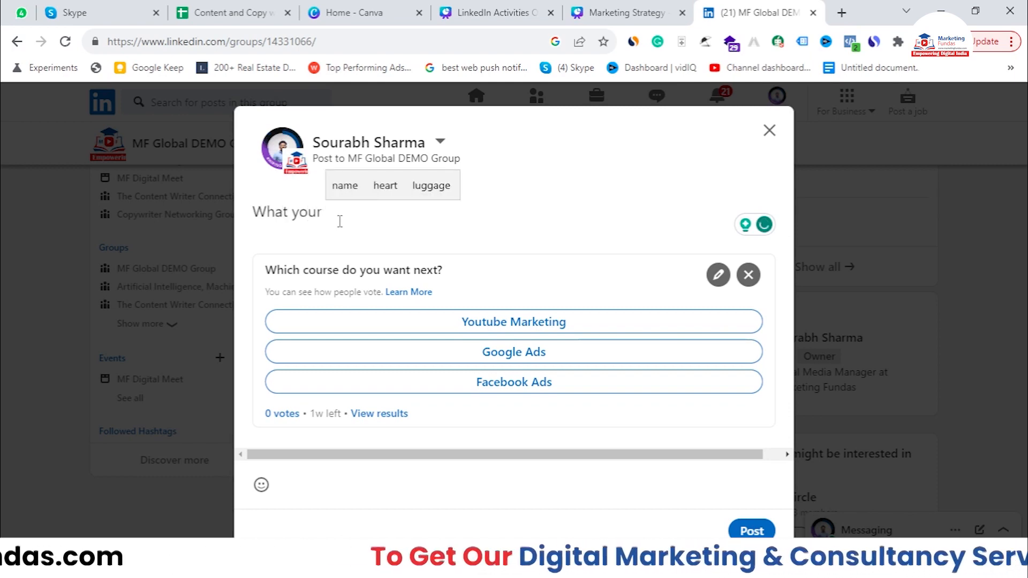
{"action": "type", "text": "opp"}
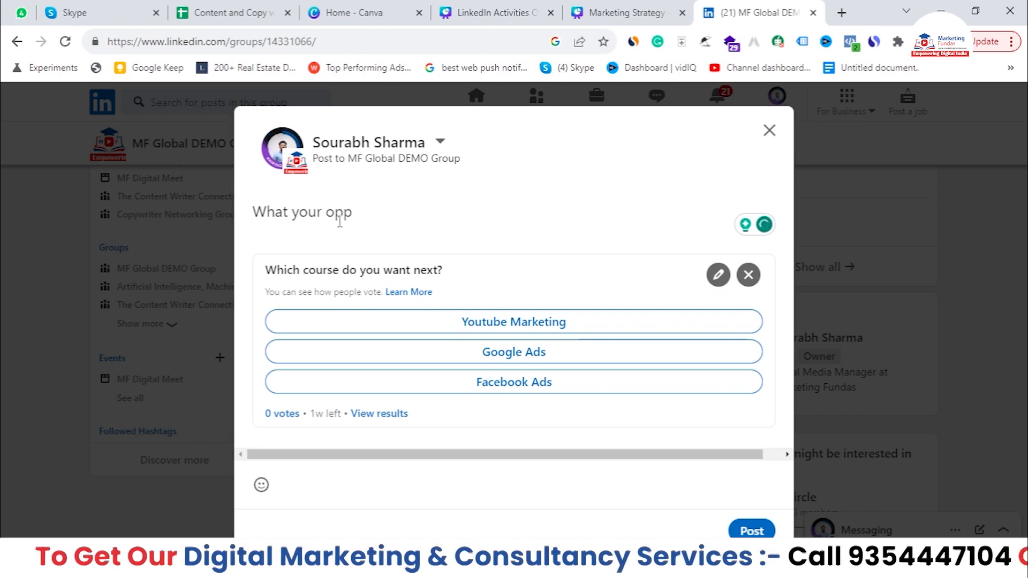
{"action": "type", "text": "iniu"}
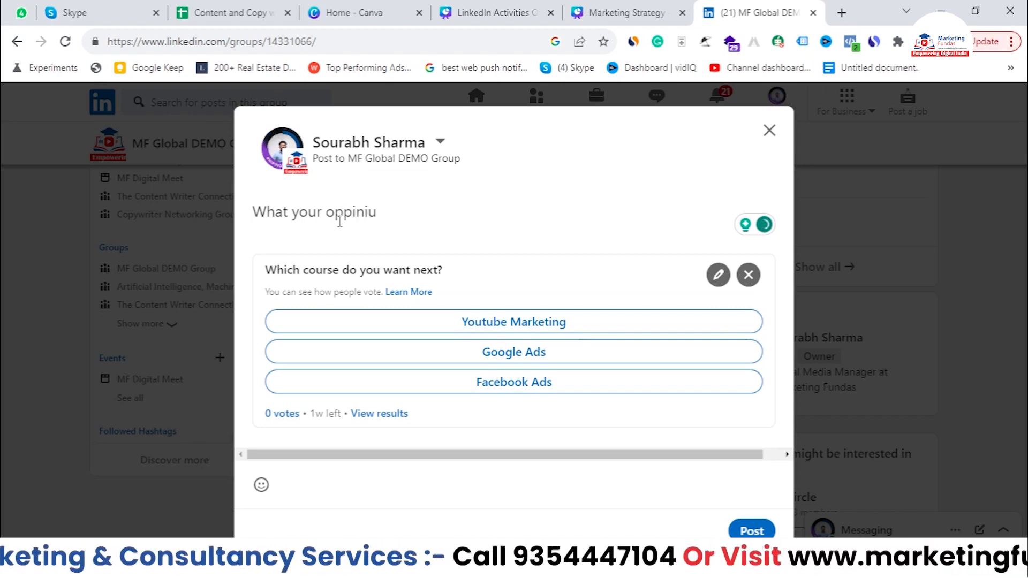
{"action": "key", "text": "BackSpace"}
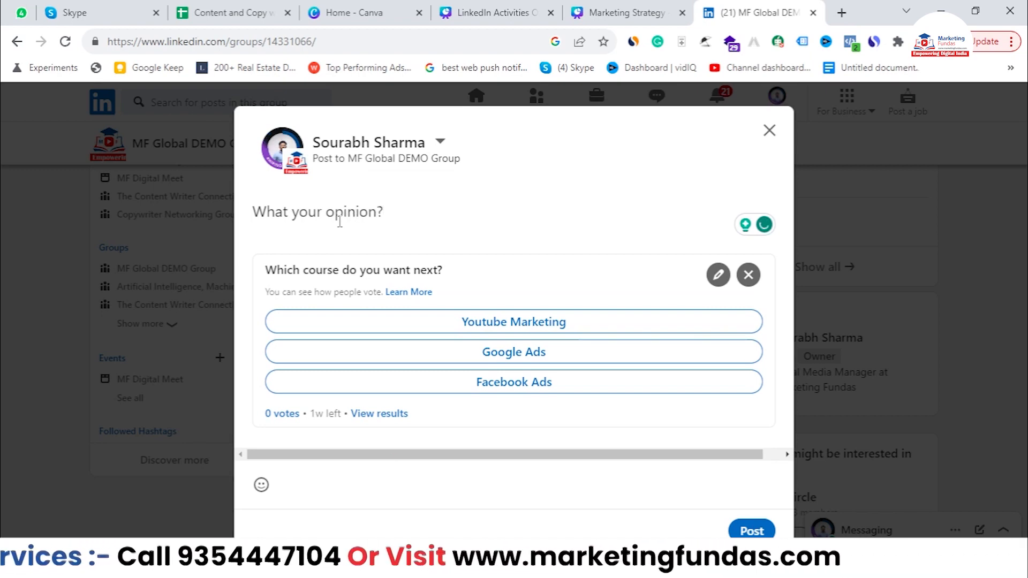
{"action": "key", "text": "super"}
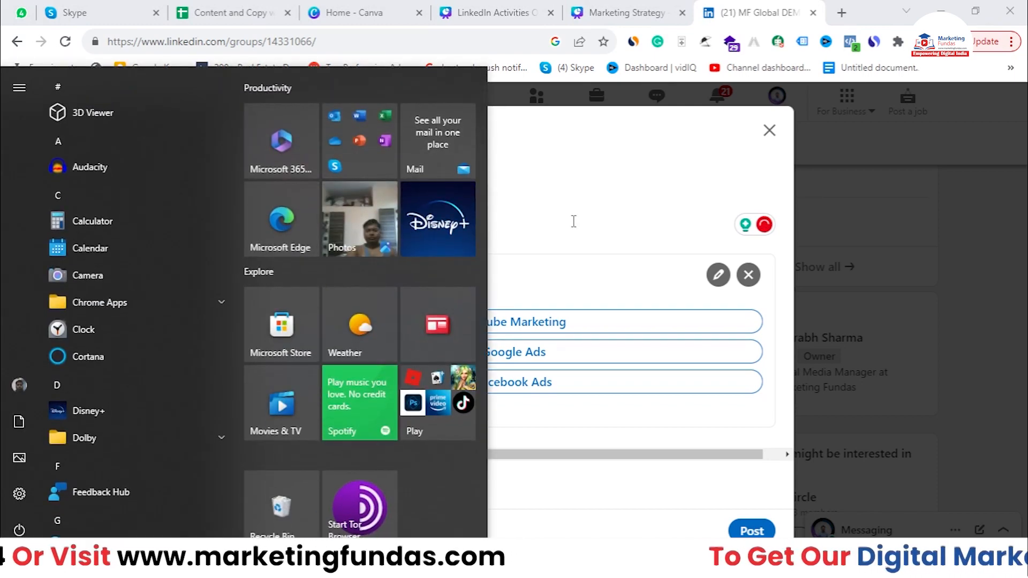
Append the hashtag #marketing to the post text
{"action": "key", "text": "super"}
{"action": "type", "text": "? @"}
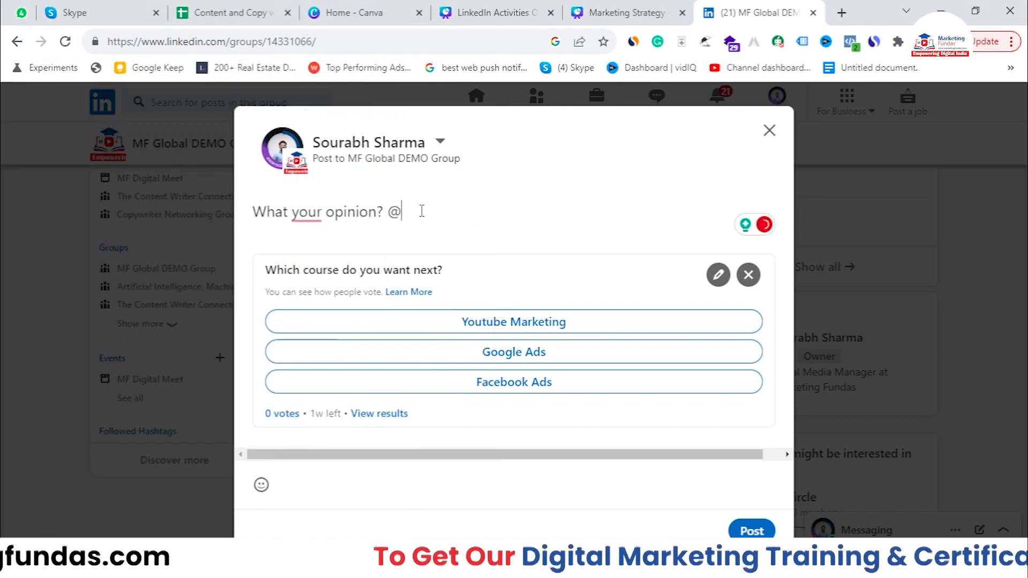
{"action": "key", "text": "BackSpace"}
{"action": "type", "text": "#marketing"}
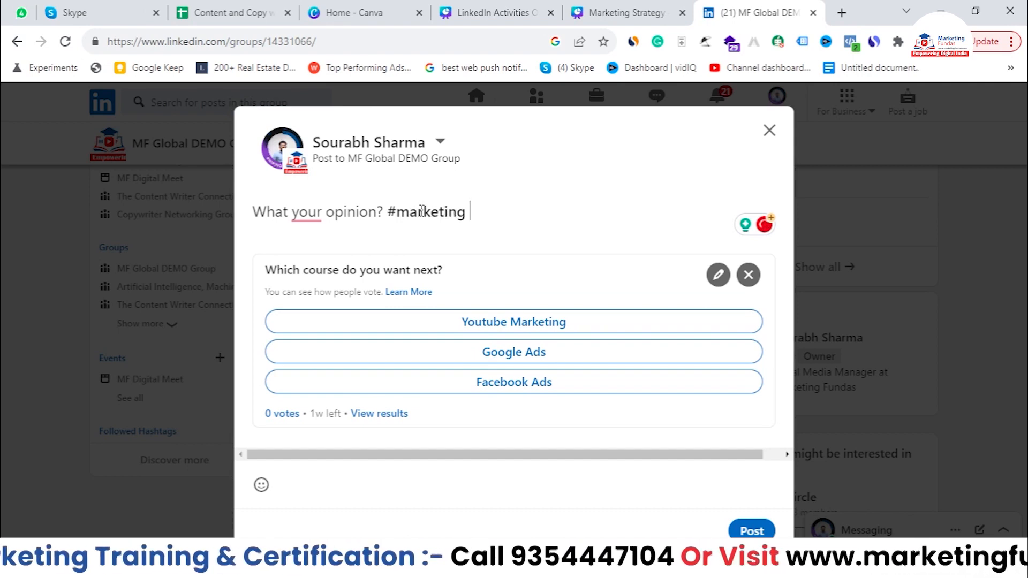
{"action": "left_click", "coordinate": [421, 212]}
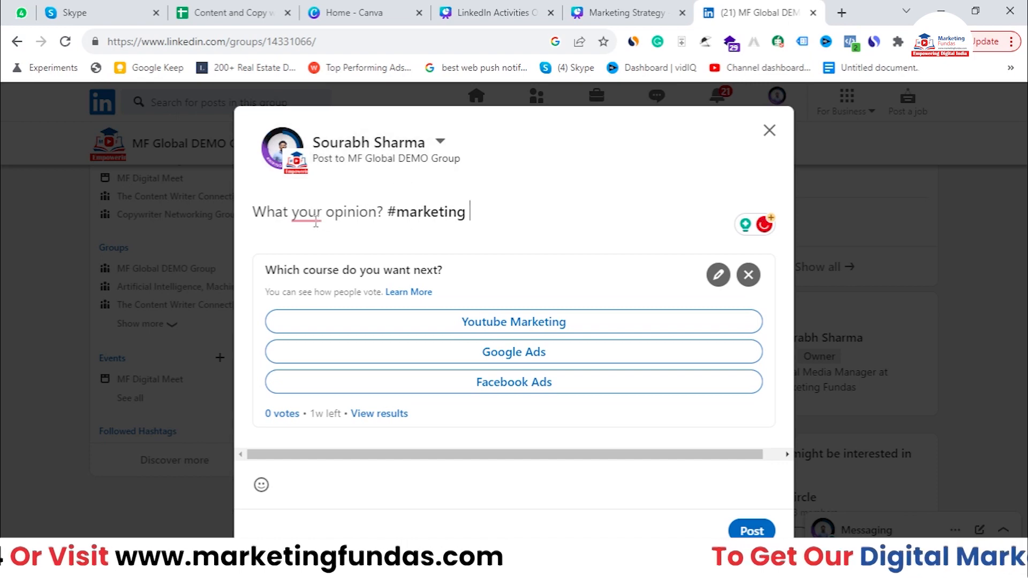
Correct the post text to read "What is your opinion?" and publish the poll post to the group without sharing it on a page
{"action": "mouse_move", "coordinate": [316, 223]}
{"action": "left_click", "coordinate": [305, 258]}
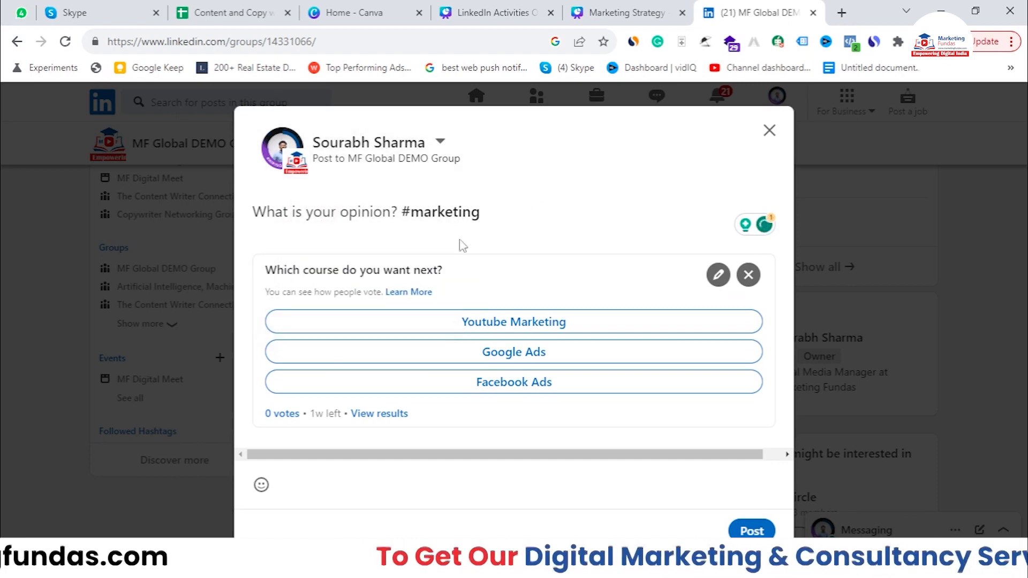
{"action": "left_click", "coordinate": [751, 532]}
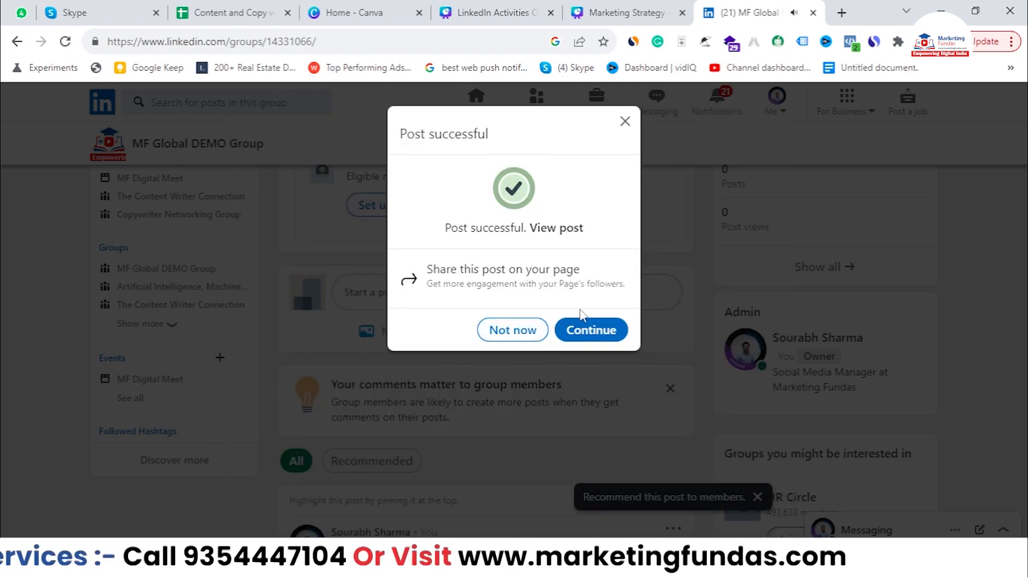
{"action": "left_click", "coordinate": [623, 121]}
Review the published poll on the group page along with the group's analytics, admin details and suggested groups
{"action": "scroll", "coordinate": [606, 271], "scroll_direction": "down", "scroll_amount": 5}
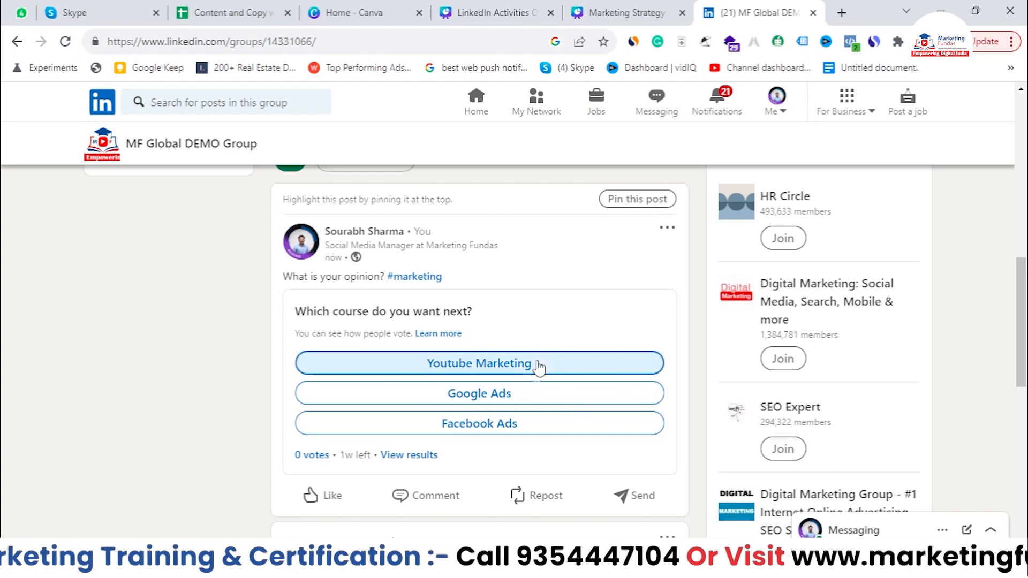
{"action": "scroll", "coordinate": [541, 367], "scroll_direction": "down", "scroll_amount": 1}
{"action": "left_click_drag", "start_coordinate": [1022, 365], "coordinate": [1026, 191]}
{"action": "scroll", "coordinate": [530, 356], "scroll_direction": "down", "scroll_amount": 4}
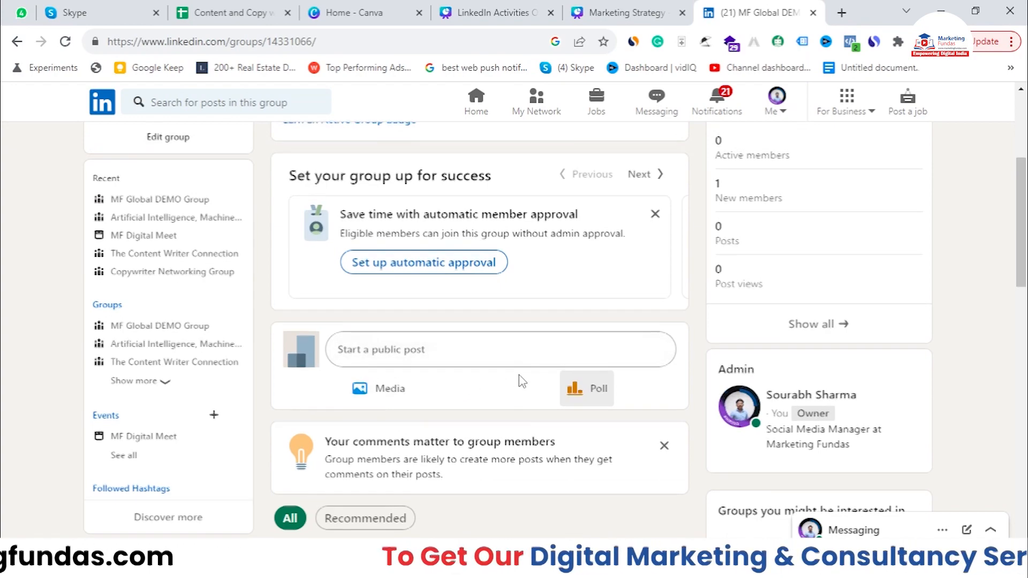
{"action": "scroll", "coordinate": [520, 381], "scroll_direction": "up", "scroll_amount": 3}
{"action": "scroll", "coordinate": [522, 381], "scroll_direction": "down", "scroll_amount": 1}
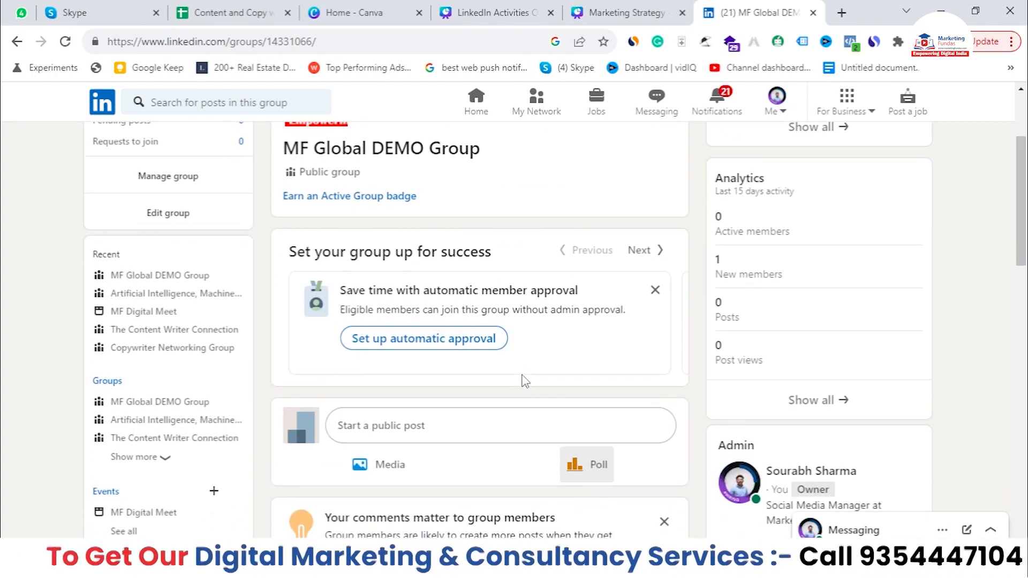
{"action": "scroll", "coordinate": [536, 370], "scroll_direction": "down", "scroll_amount": 2}
{"action": "scroll", "coordinate": [546, 360], "scroll_direction": "up", "scroll_amount": 3}
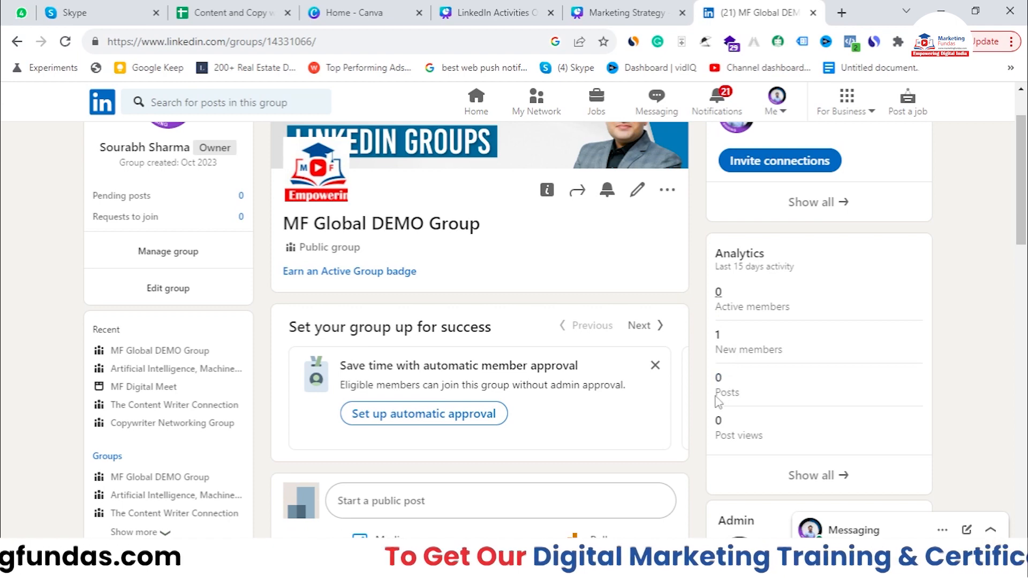
{"action": "scroll", "coordinate": [715, 394], "scroll_direction": "down", "scroll_amount": 1}
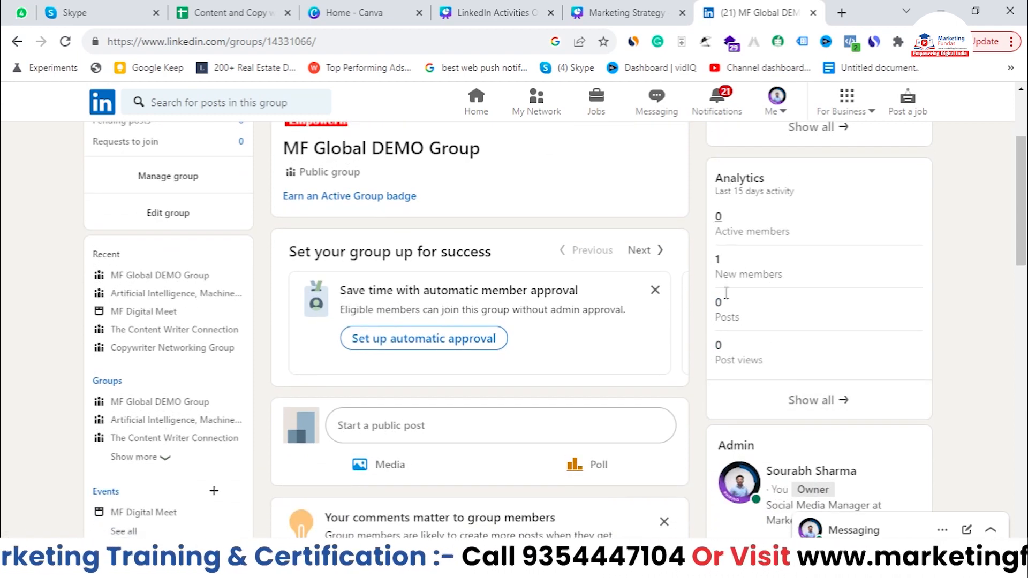
{"action": "scroll", "coordinate": [755, 342], "scroll_direction": "down", "scroll_amount": 3}
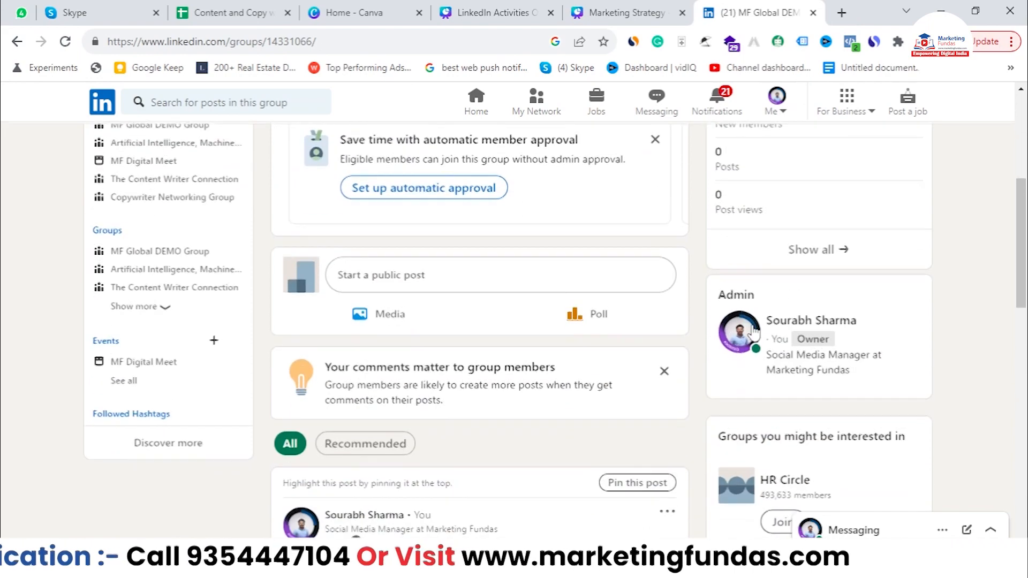
{"action": "scroll", "coordinate": [949, 334], "scroll_direction": "down", "scroll_amount": 4}
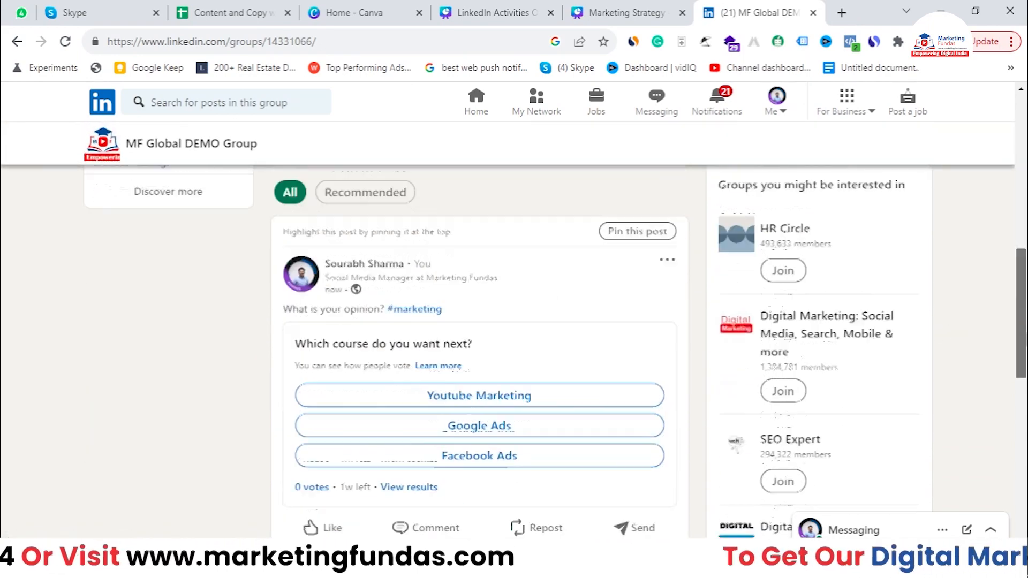
{"action": "scroll", "coordinate": [860, 303], "scroll_direction": "up", "scroll_amount": 3}
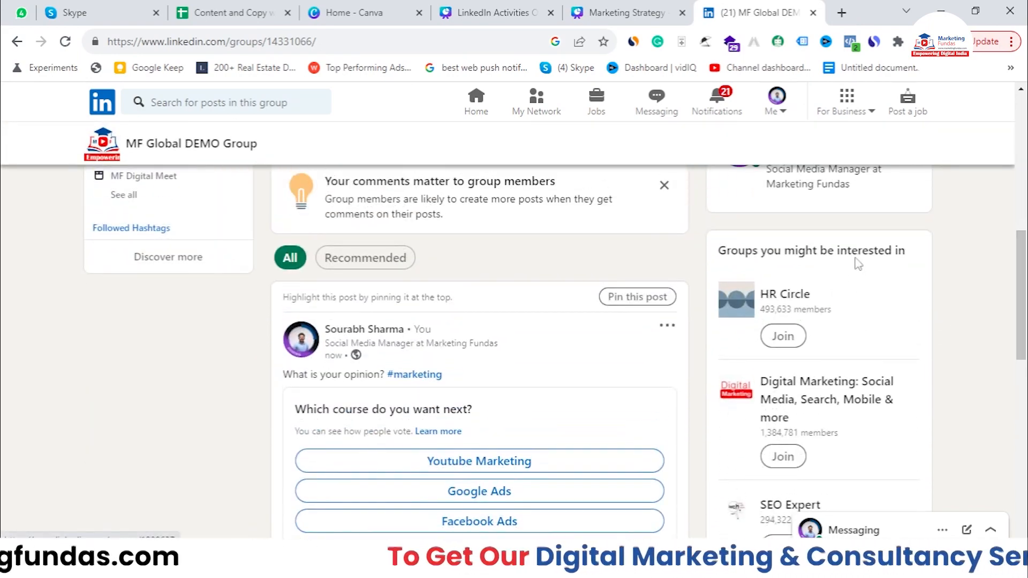
{"action": "scroll", "coordinate": [865, 264], "scroll_direction": "down", "scroll_amount": 1}
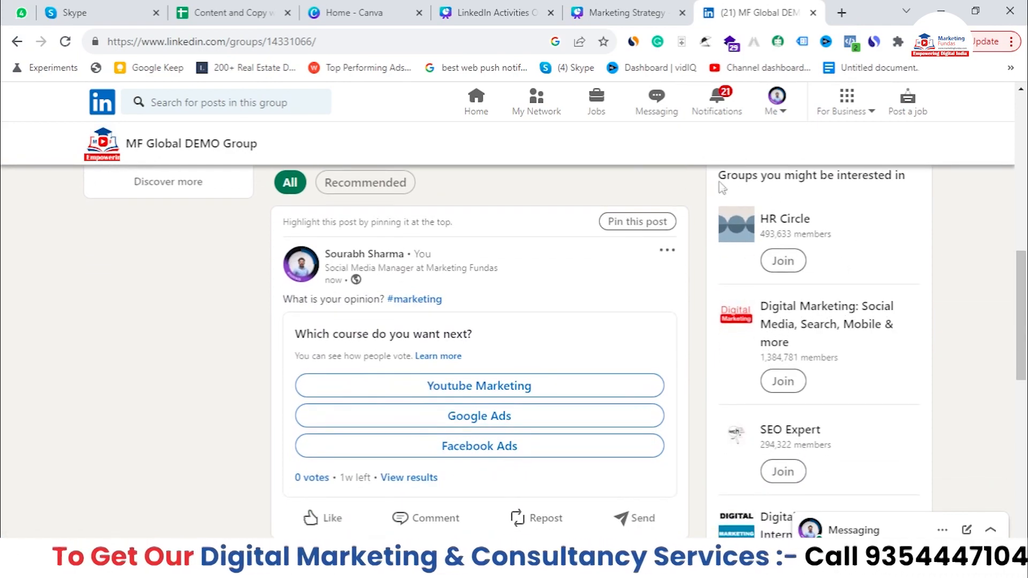
{"action": "left_click_drag", "start_coordinate": [1023, 345], "coordinate": [1023, 448]}
{"action": "left_click_drag", "start_coordinate": [1023, 497], "coordinate": [1022, 155]}
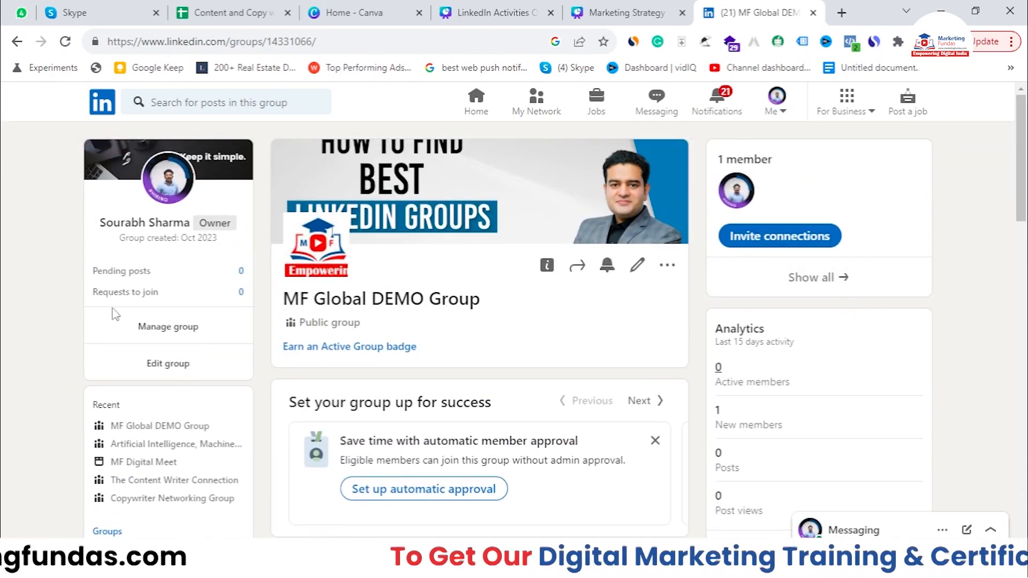
Open the group's management page and examine its content, analytics and membership sections, including the member list
{"action": "left_click", "coordinate": [158, 328]}
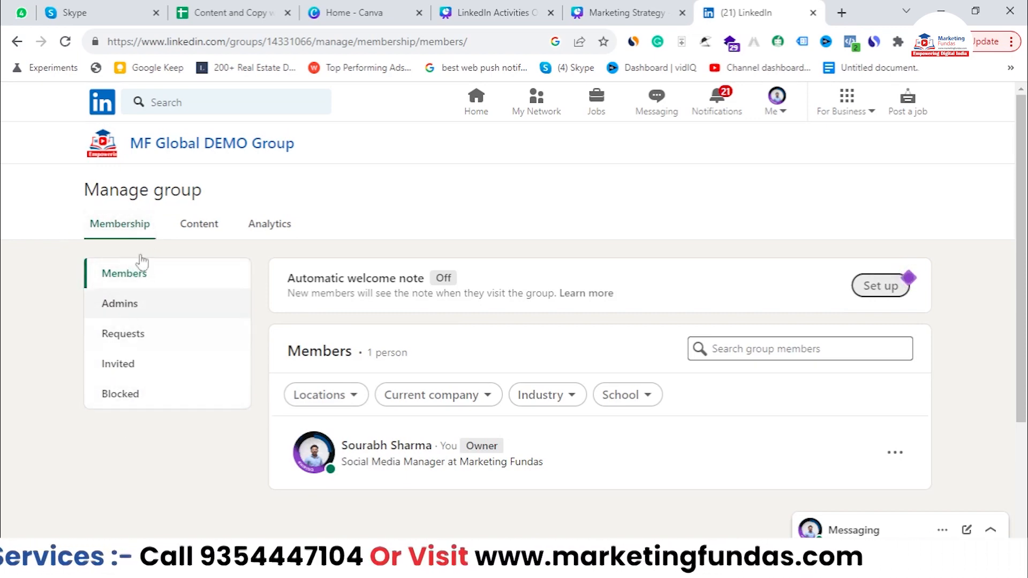
{"action": "left_click", "coordinate": [192, 229]}
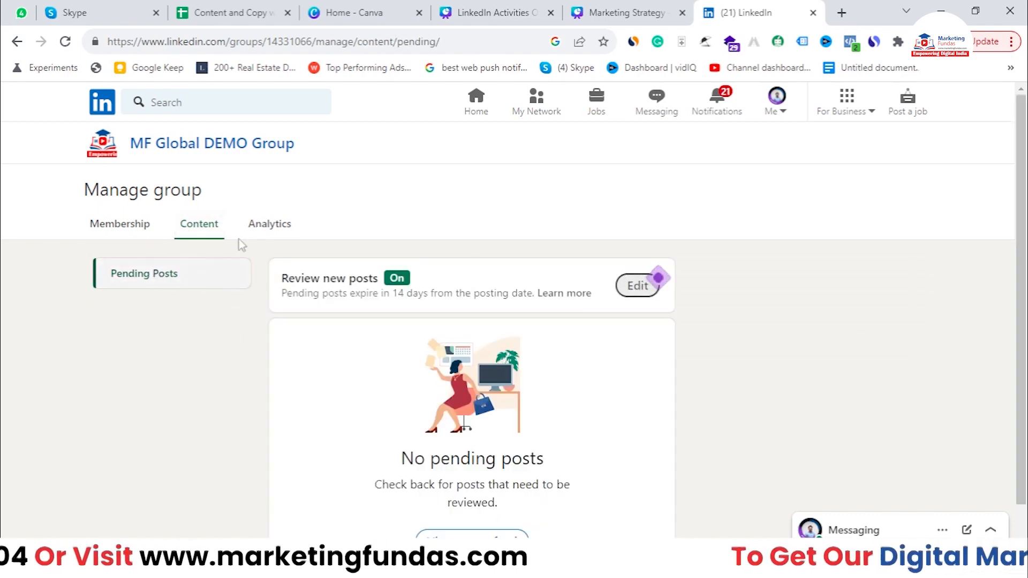
{"action": "left_click", "coordinate": [269, 225]}
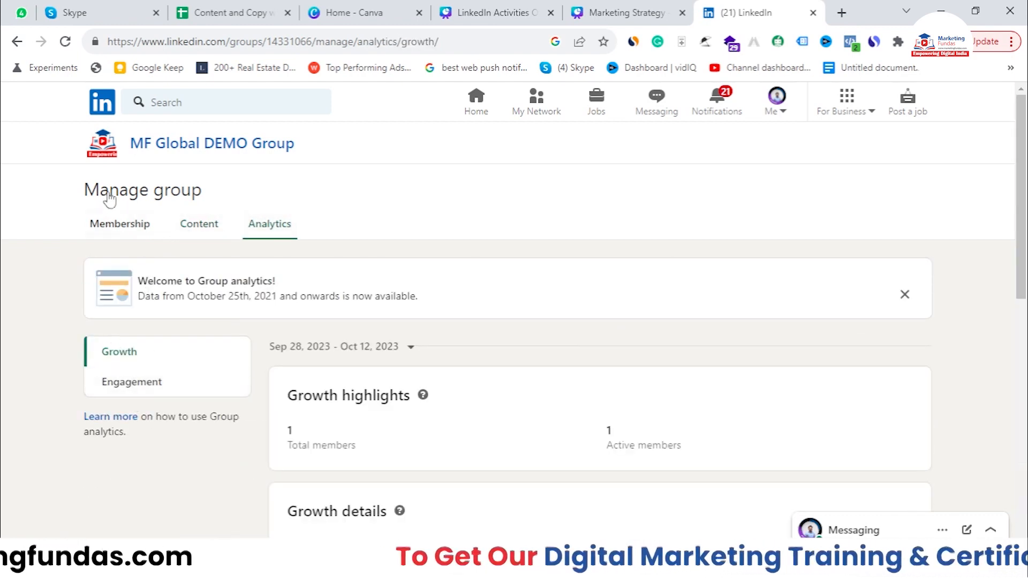
{"action": "left_click", "coordinate": [123, 231]}
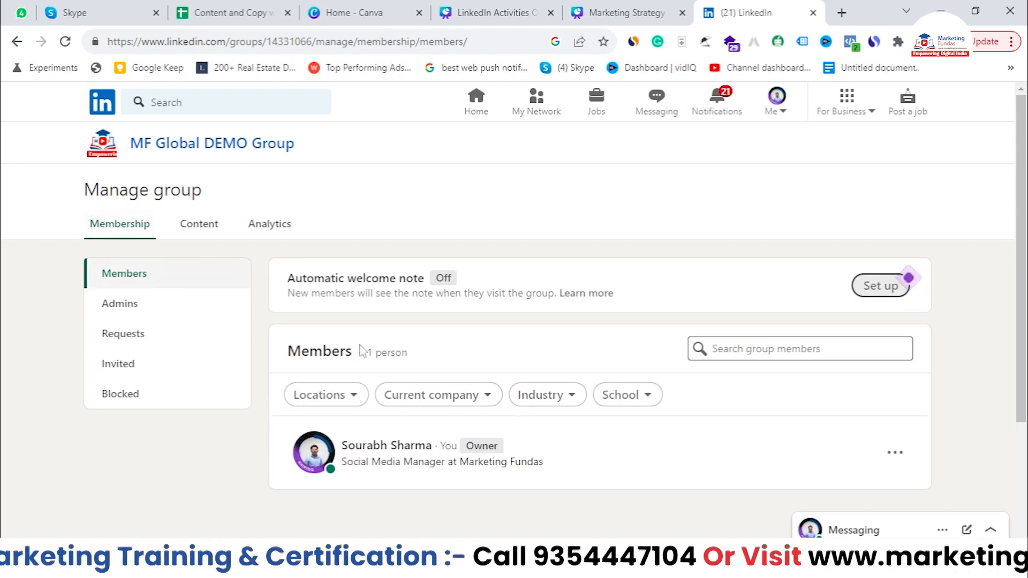
{"action": "left_click_drag", "start_coordinate": [1025, 204], "coordinate": [1026, 203]}
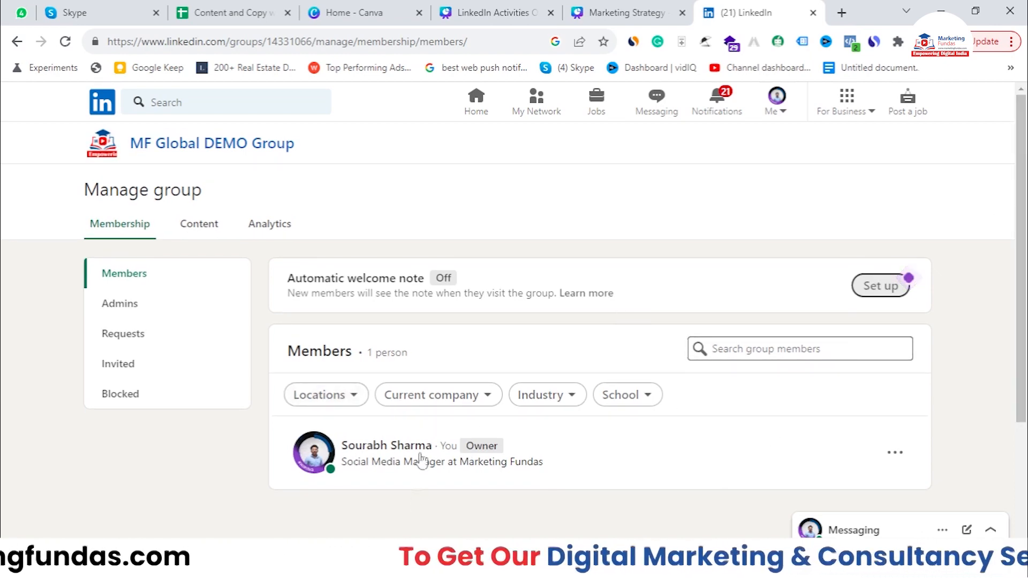
{"action": "scroll", "coordinate": [544, 300], "scroll_direction": "down", "scroll_amount": 3}
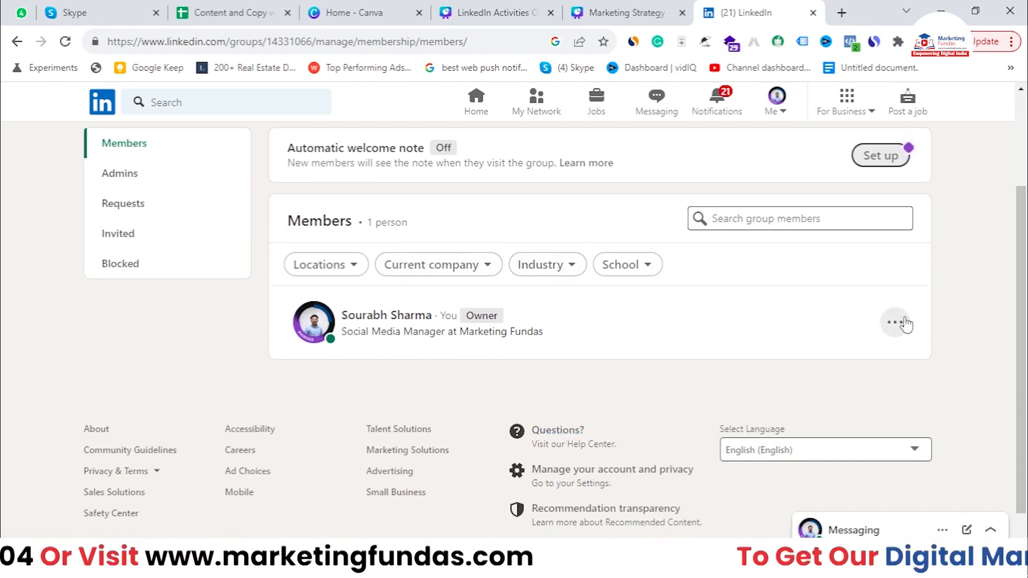
{"action": "scroll", "coordinate": [1006, 329], "scroll_direction": "up", "scroll_amount": 1}
{"action": "scroll", "coordinate": [1005, 329], "scroll_direction": "down", "scroll_amount": 1}
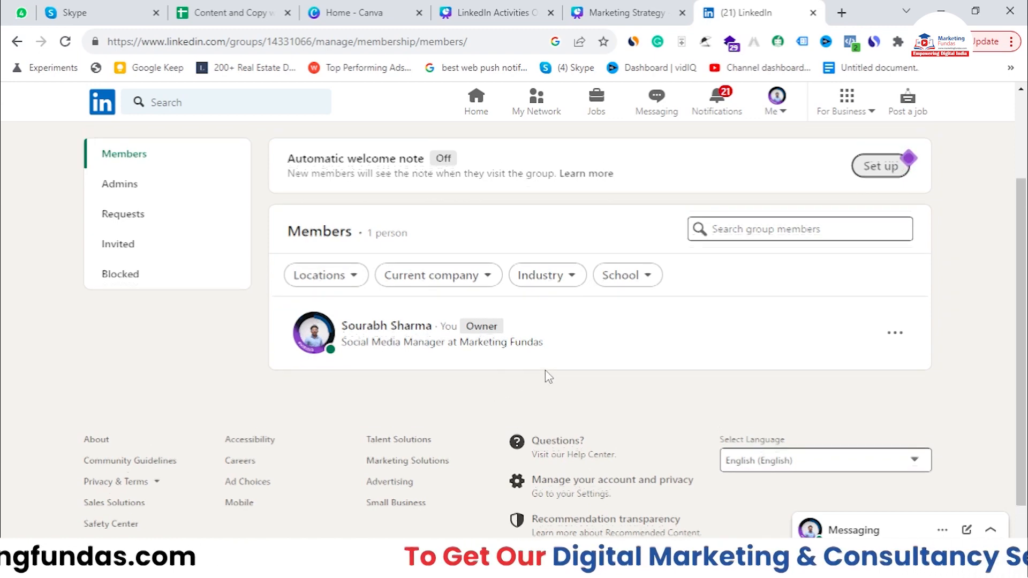
{"action": "scroll", "coordinate": [545, 371], "scroll_direction": "up", "scroll_amount": 2}
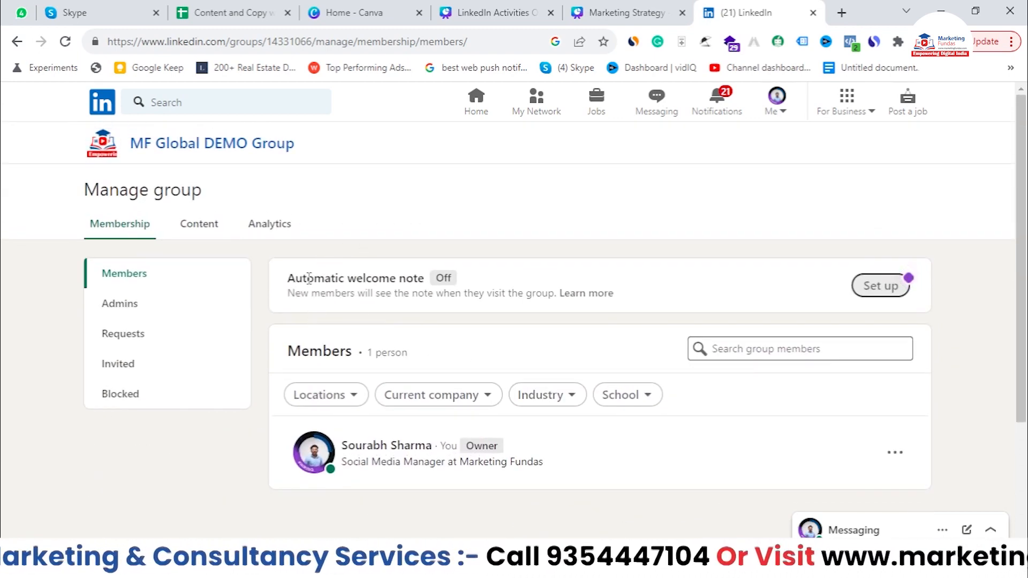
Set up an automatic welcome note for new members reading "Welcome to MF Global Group!" and preview it
{"action": "left_click_drag", "start_coordinate": [298, 278], "coordinate": [426, 279]}
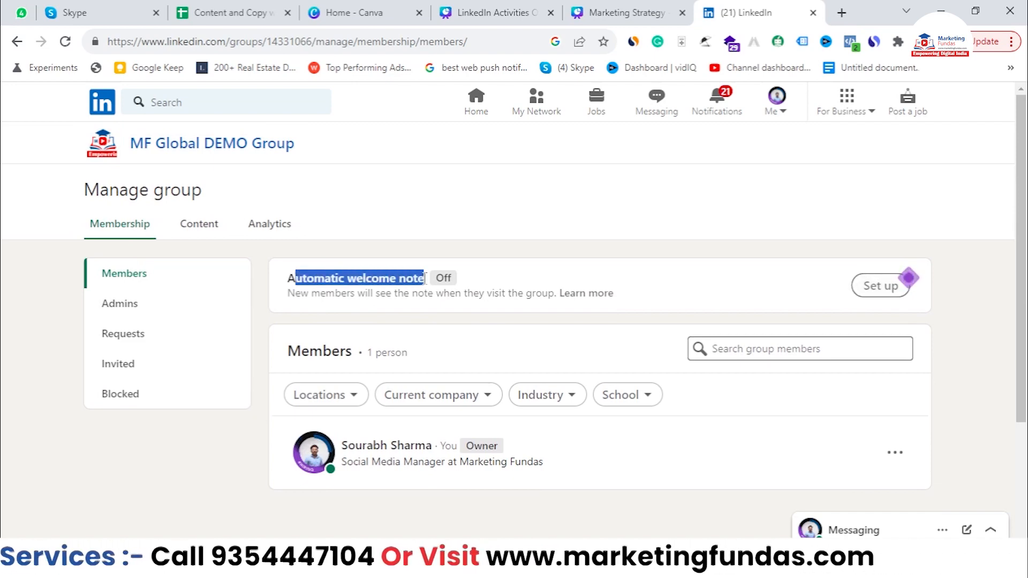
{"action": "left_click", "coordinate": [881, 286]}
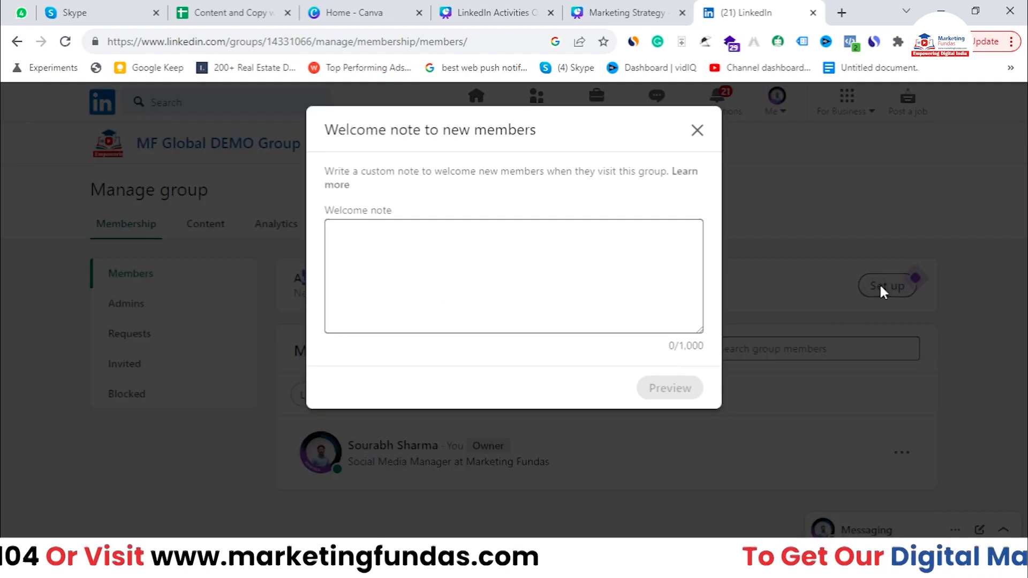
{"action": "left_click", "coordinate": [501, 266]}
{"action": "type", "text": "We"}
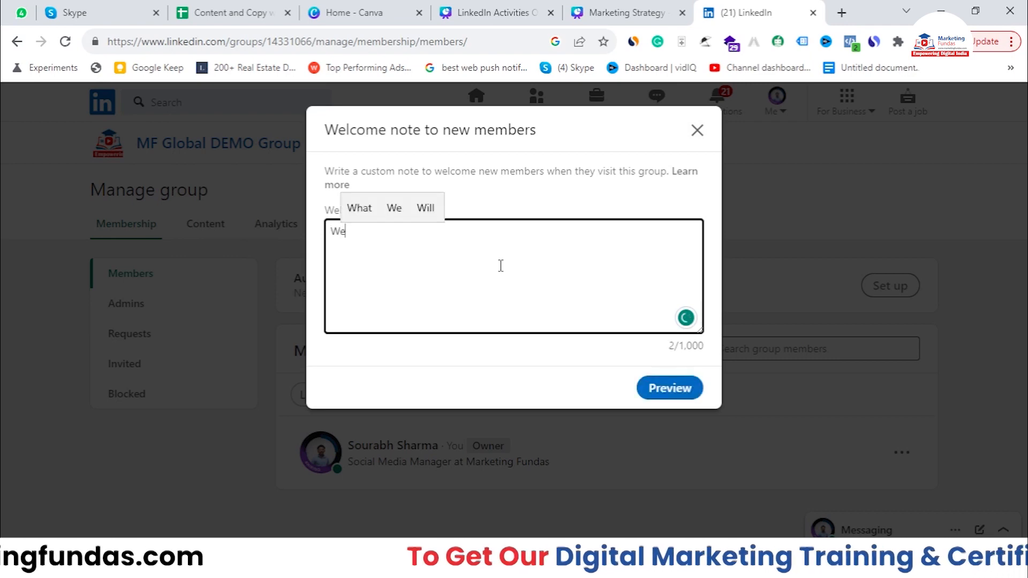
{"action": "type", "text": "lcomme"}
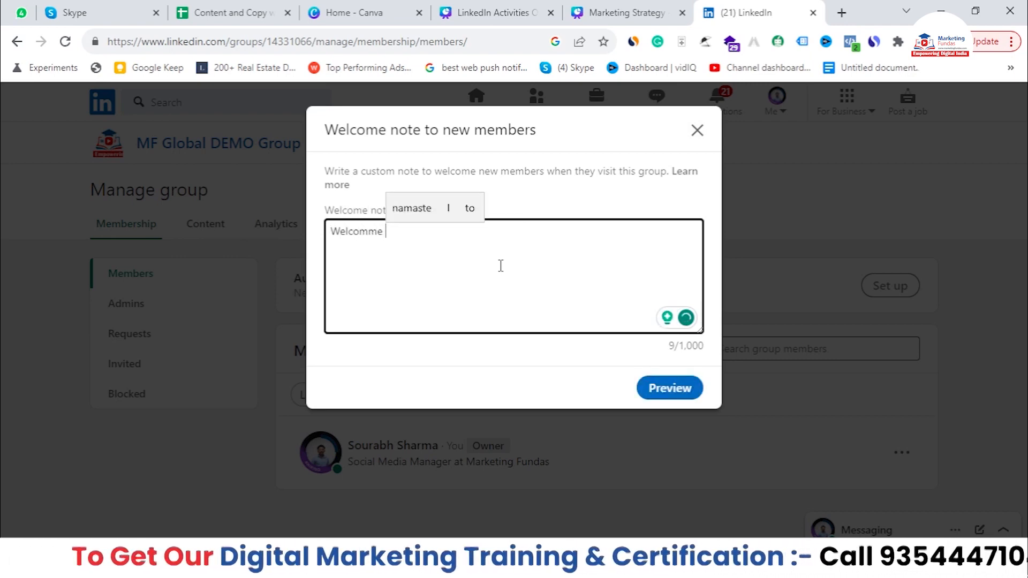
{"action": "key", "text": "BackSpace"}
{"action": "key", "text": "BackSpace"}
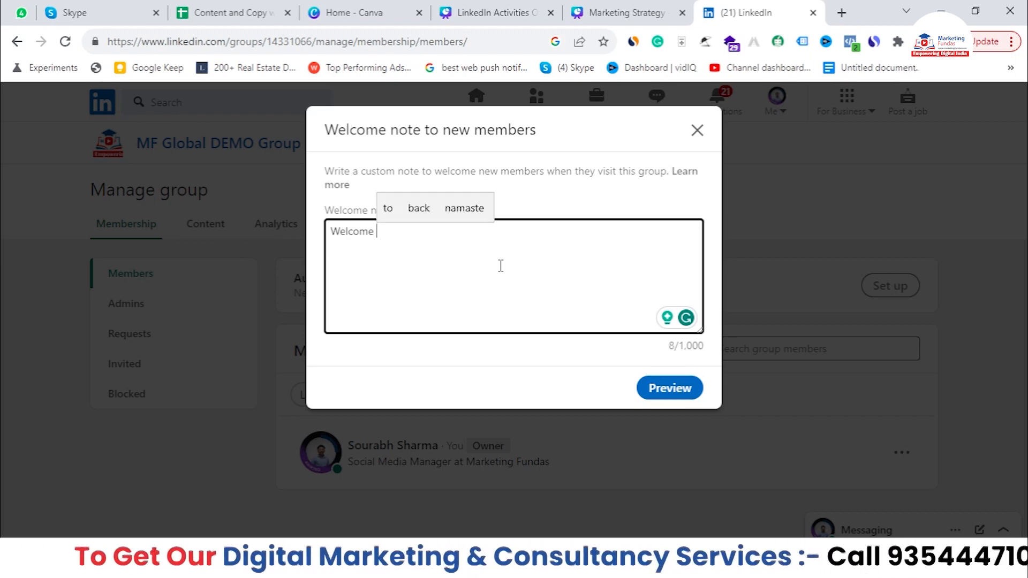
{"action": "type", "text": "to MF "}
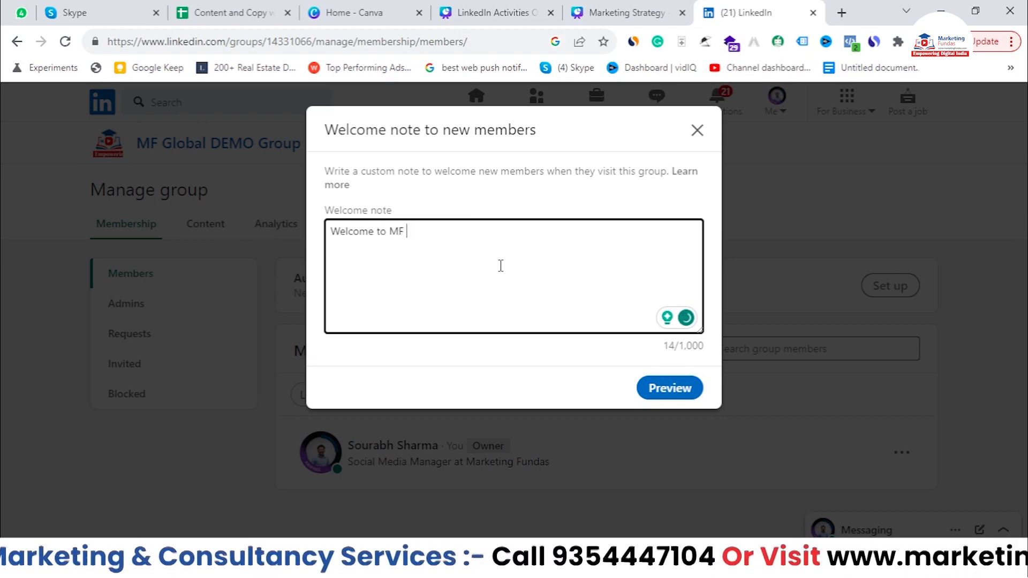
{"action": "type", "text": "Gl"}
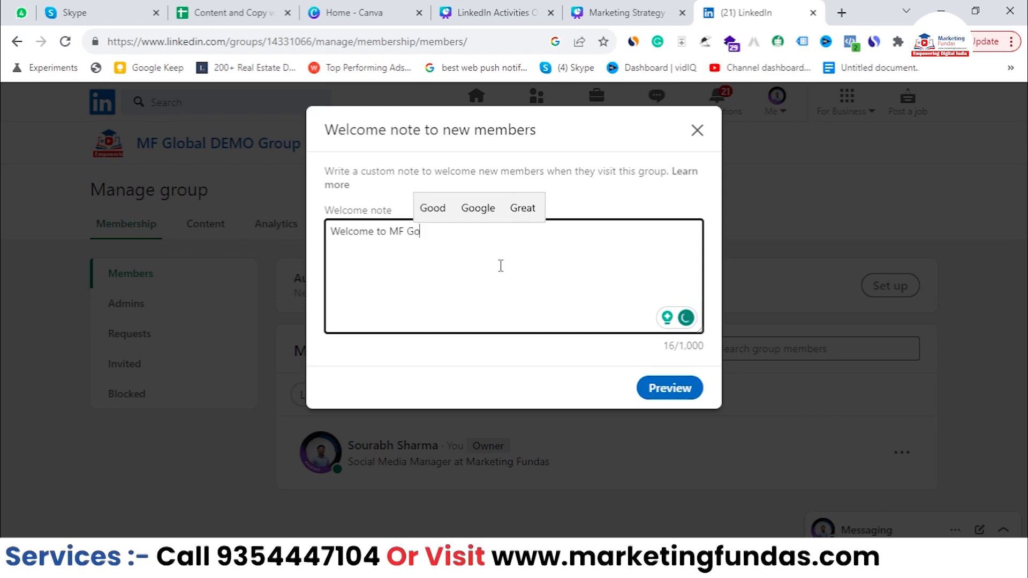
{"action": "type", "text": "obal "}
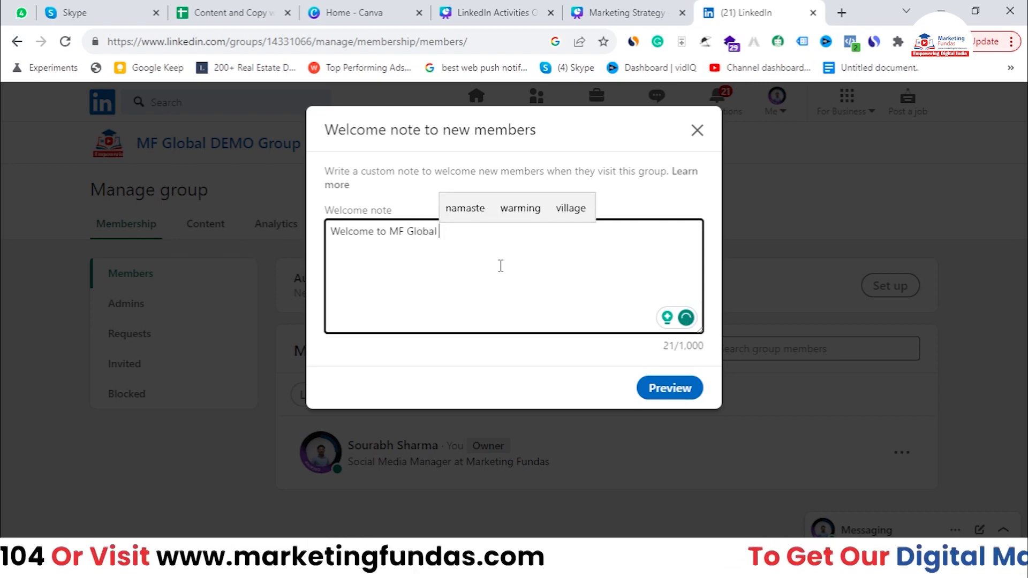
{"action": "type", "text": "Gour"}
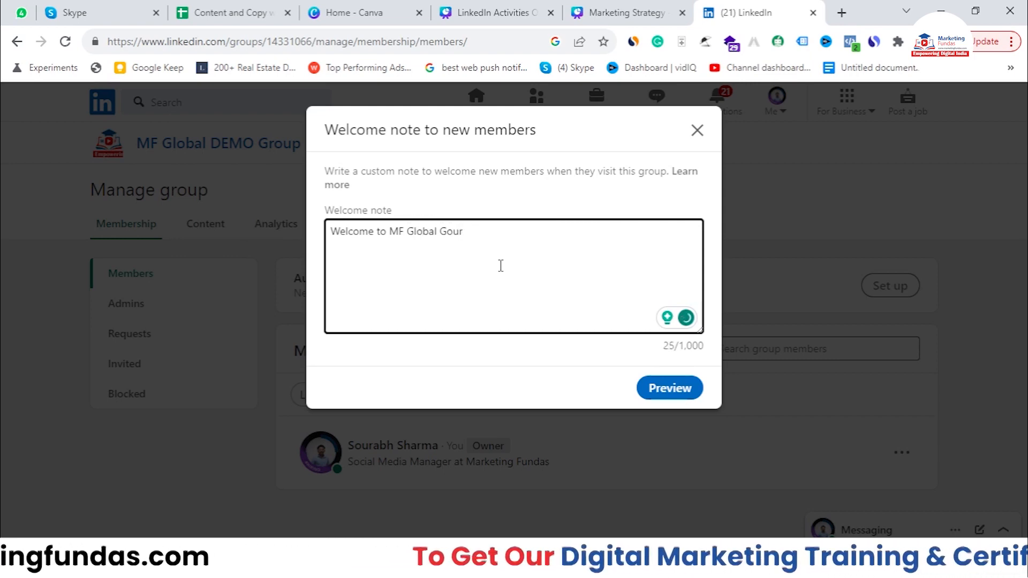
{"action": "type", "text": "p roup!"}
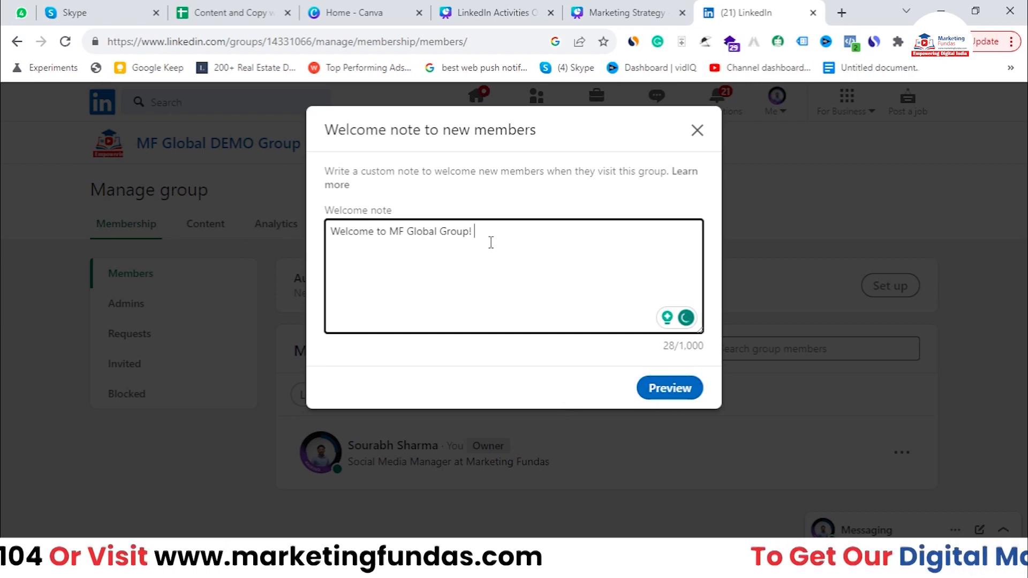
{"action": "left_click_drag", "start_coordinate": [489, 241], "coordinate": [239, 247]}
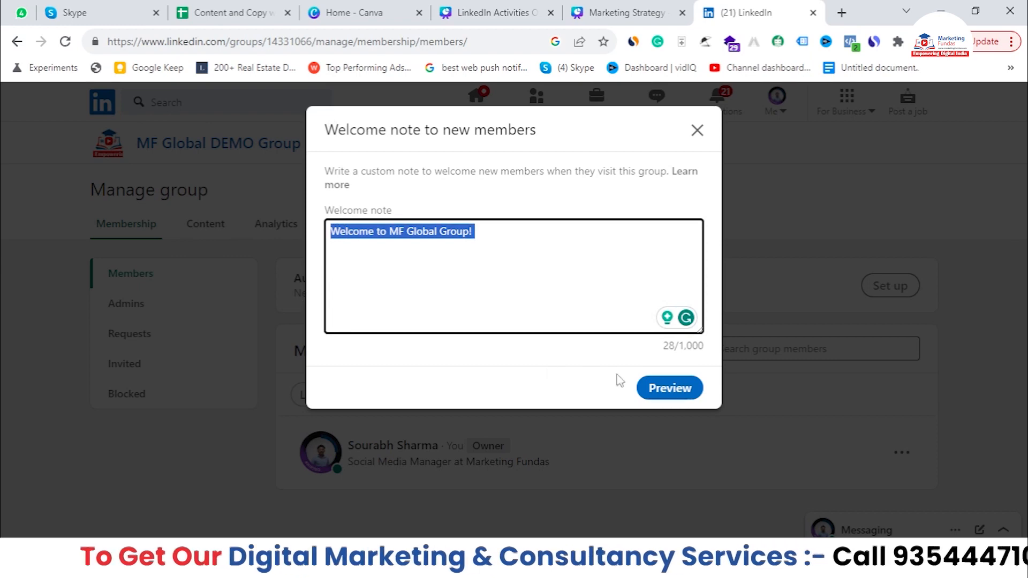
{"action": "left_click", "coordinate": [667, 388]}
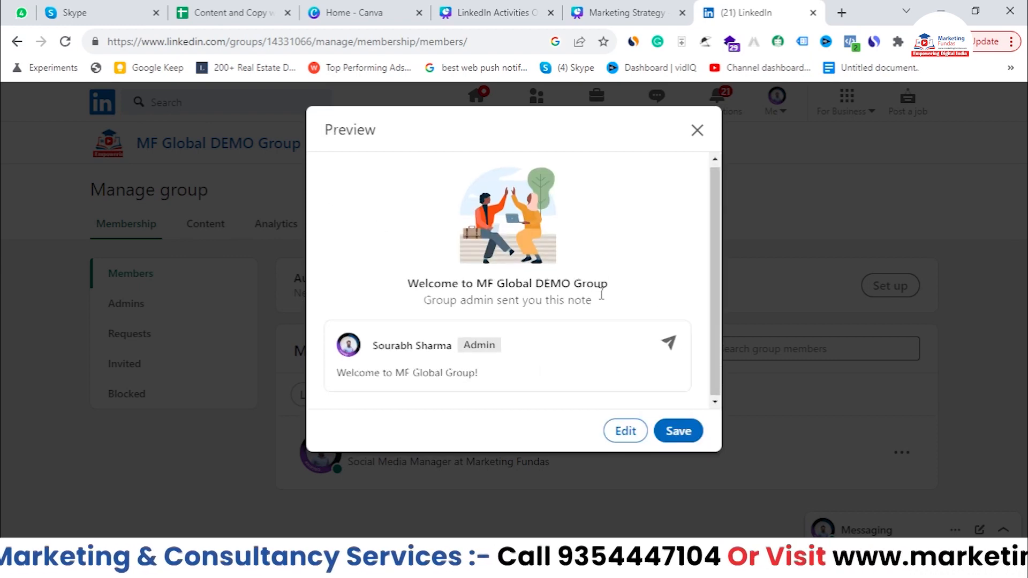
Save the automatic welcome note "Welcome to MF Global Group!" and dismiss the confirmation message
{"action": "left_click_drag", "start_coordinate": [338, 373], "coordinate": [529, 380]}
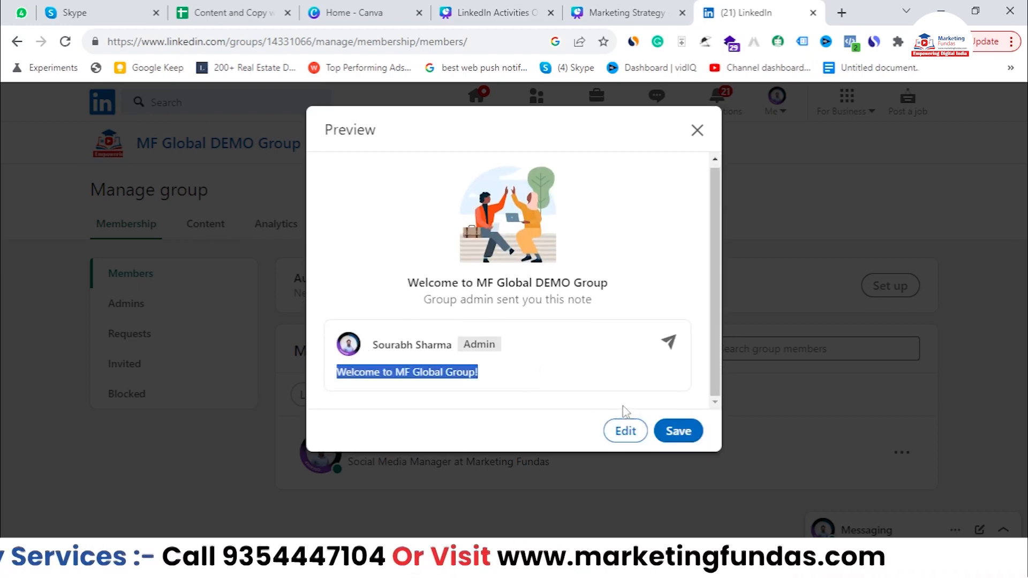
{"action": "left_click", "coordinate": [667, 430]}
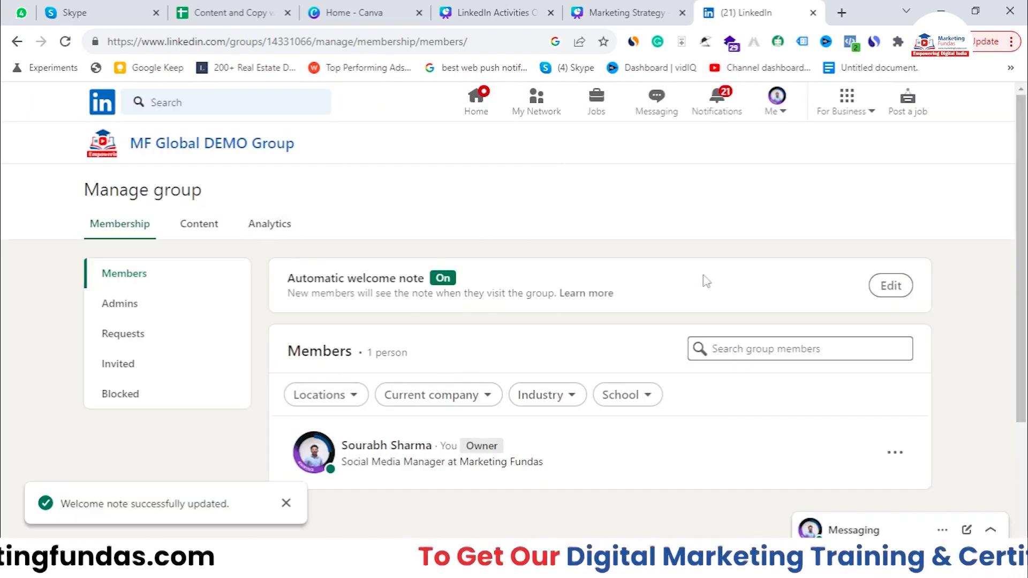
{"action": "left_click", "coordinate": [286, 503]}
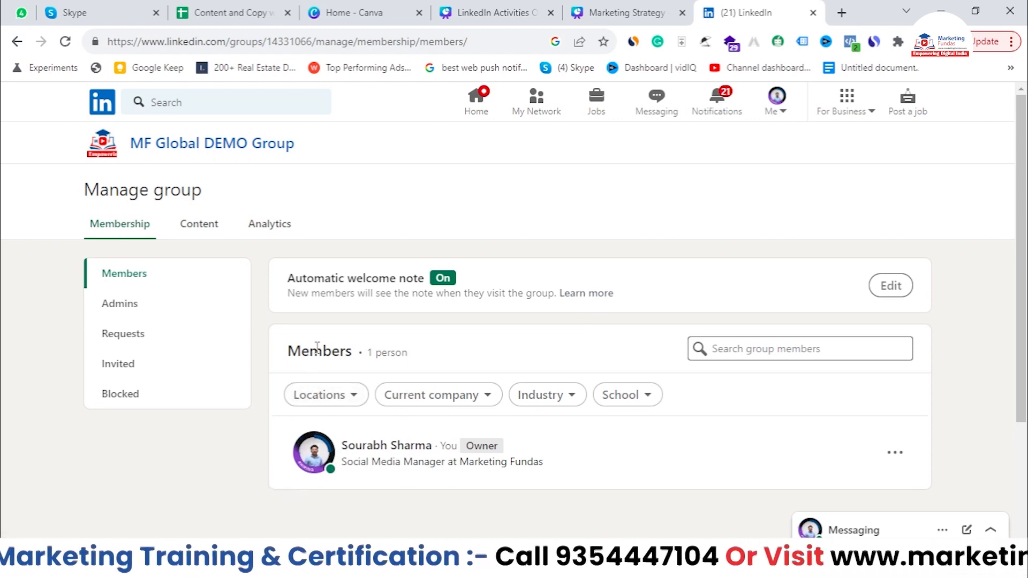
Open the group's list of admins and inspect the actions available for the owner's entry
{"action": "left_click", "coordinate": [127, 303]}
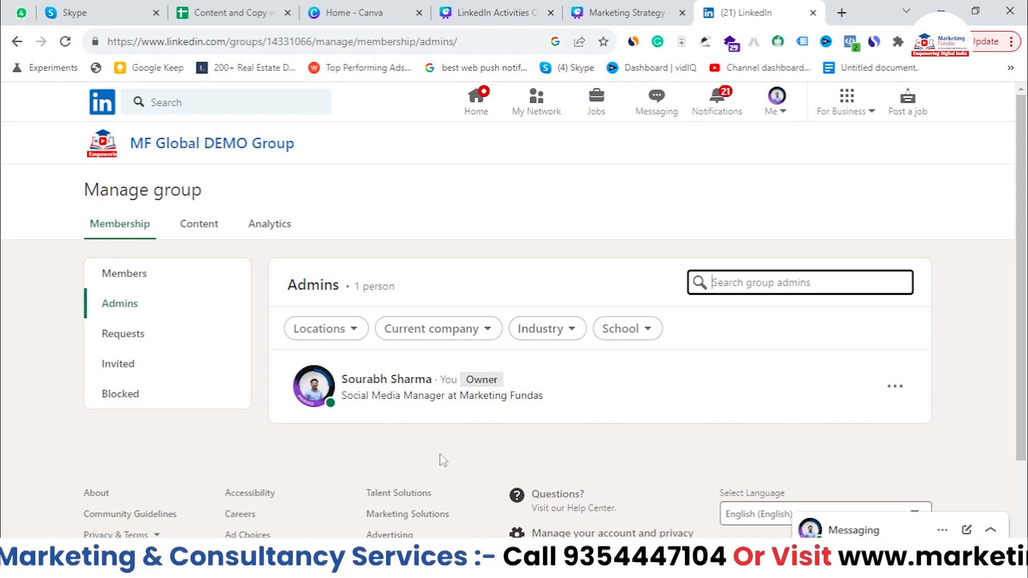
{"action": "left_click", "coordinate": [895, 390]}
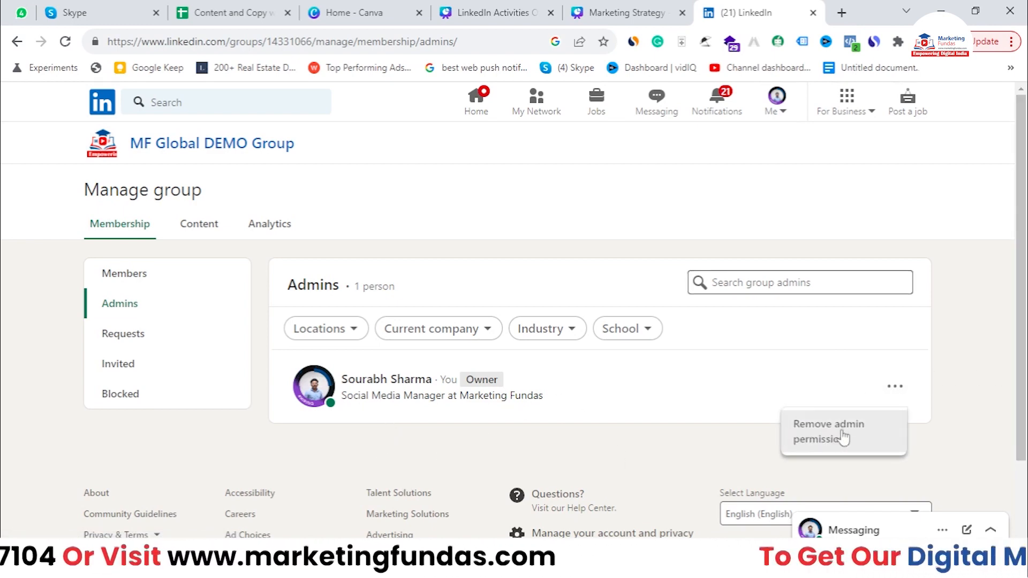
{"action": "left_click", "coordinate": [684, 404]}
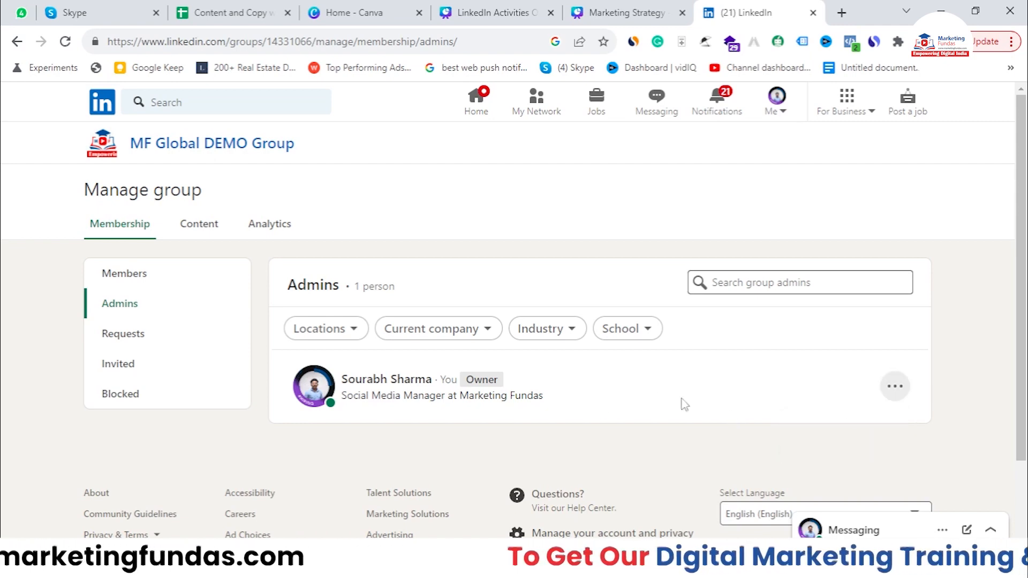
{"action": "left_click", "coordinate": [895, 386]}
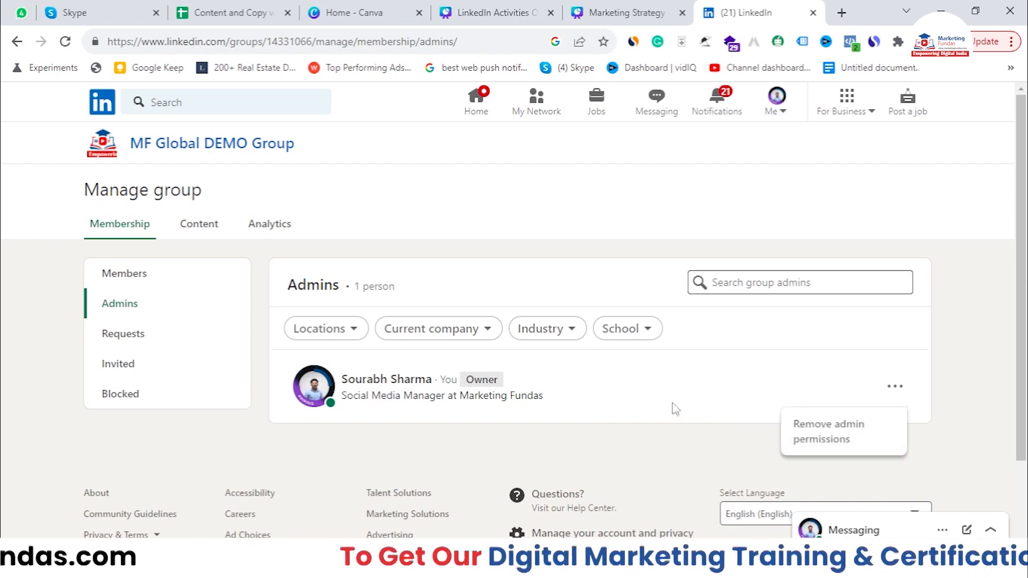
Open the group's membership requests and examine the request list and the automatic member approval setting
{"action": "left_click", "coordinate": [137, 347]}
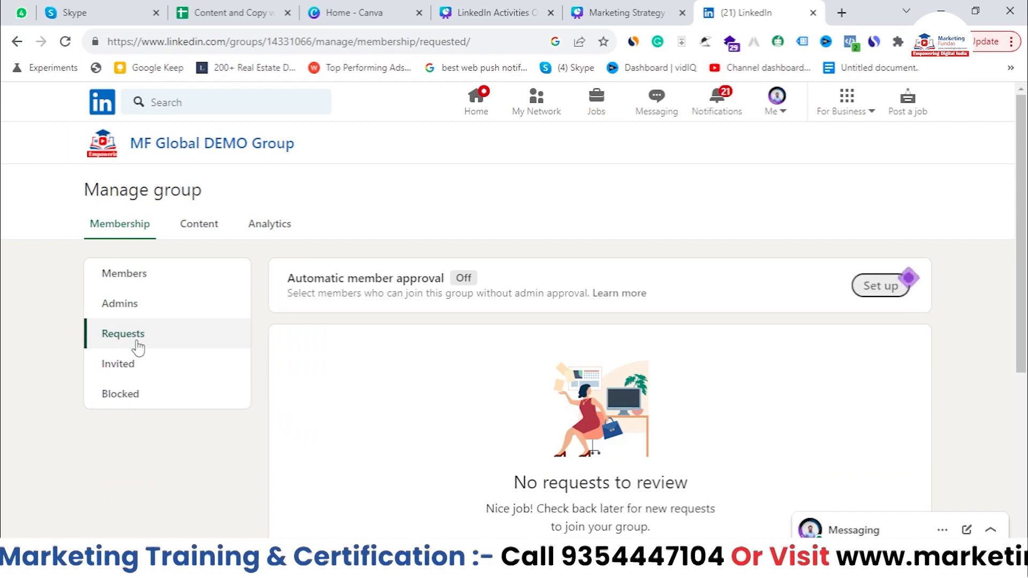
{"action": "scroll", "coordinate": [1003, 389], "scroll_direction": "down", "scroll_amount": 3}
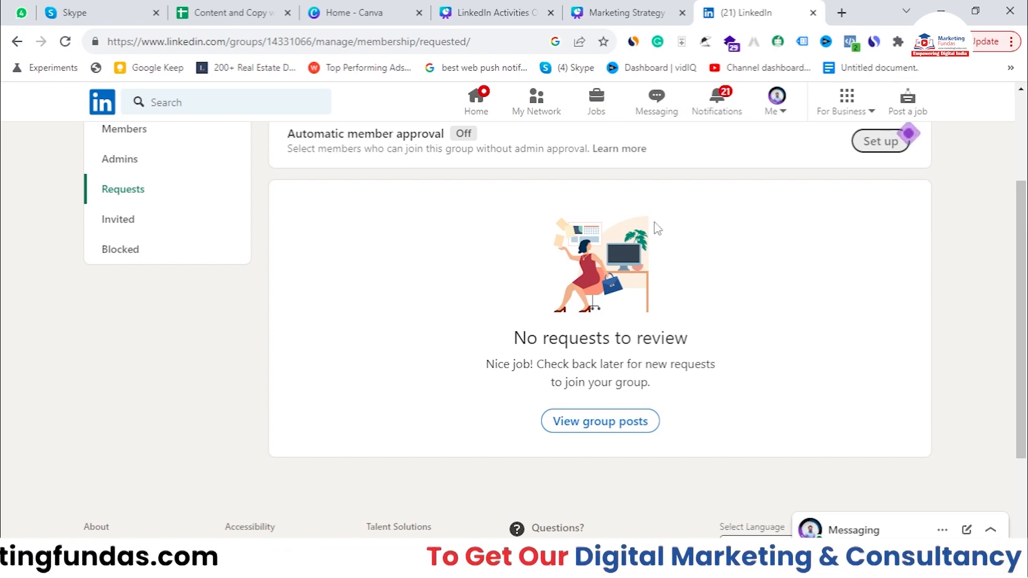
{"action": "scroll", "coordinate": [655, 245], "scroll_direction": "up", "scroll_amount": 2}
{"action": "scroll", "coordinate": [323, 327], "scroll_direction": "up", "scroll_amount": 2}
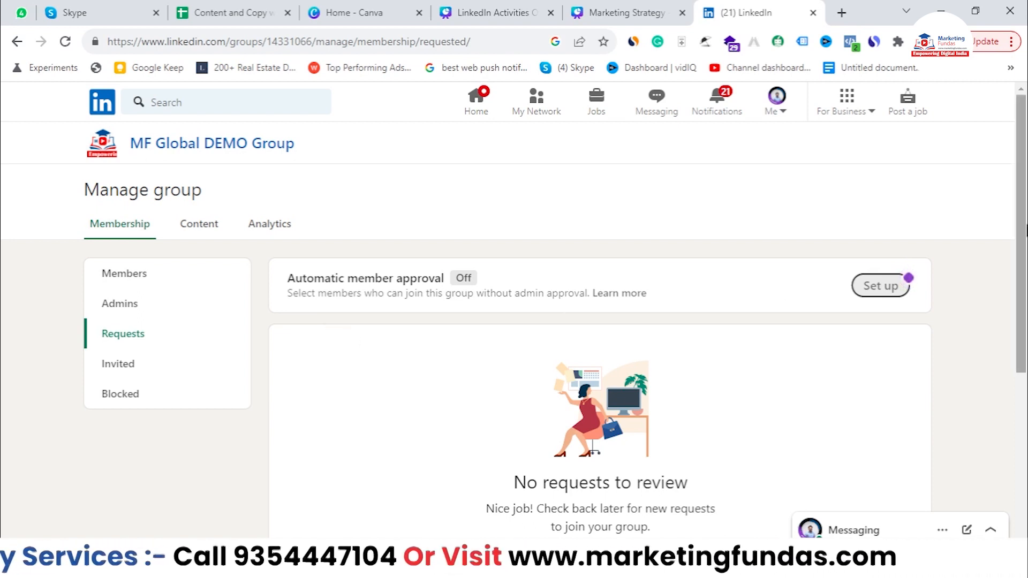
{"action": "scroll", "coordinate": [1025, 243], "scroll_direction": "down", "scroll_amount": 1}
{"action": "scroll", "coordinate": [1026, 243], "scroll_direction": "down", "scroll_amount": 1}
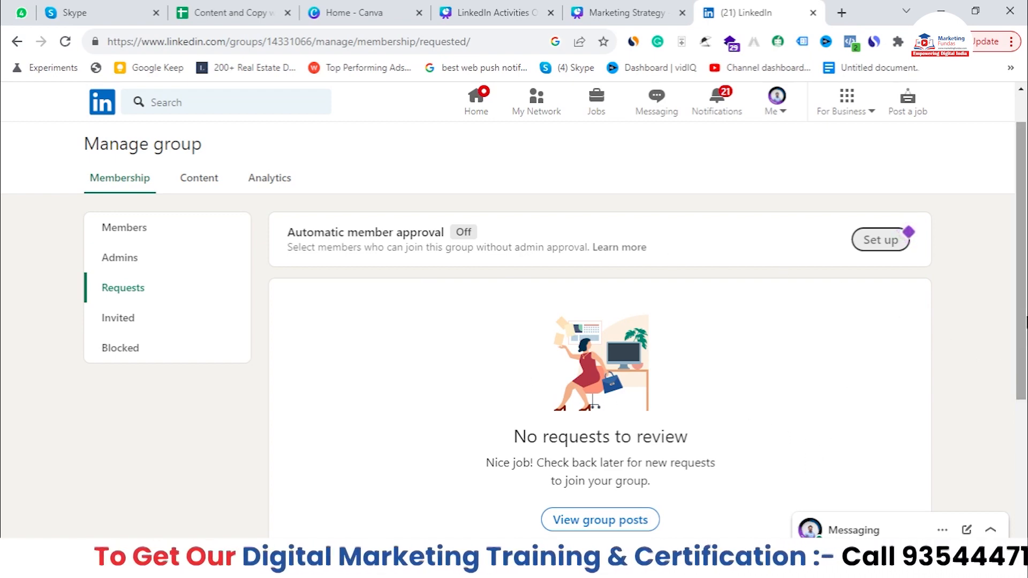
{"action": "scroll", "coordinate": [1026, 321], "scroll_direction": "down", "scroll_amount": 1}
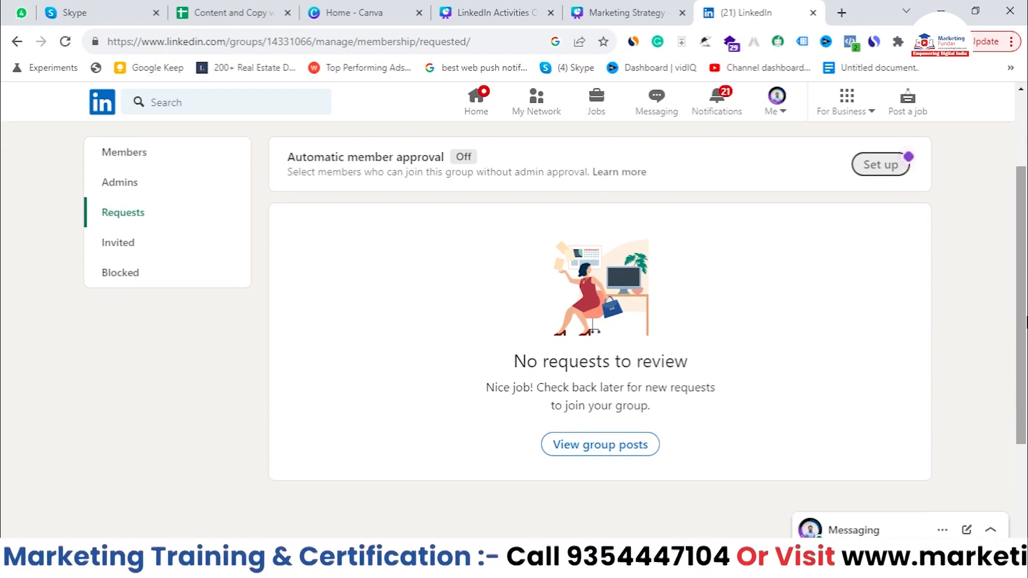
{"action": "scroll", "coordinate": [939, 292], "scroll_direction": "up", "scroll_amount": 2}
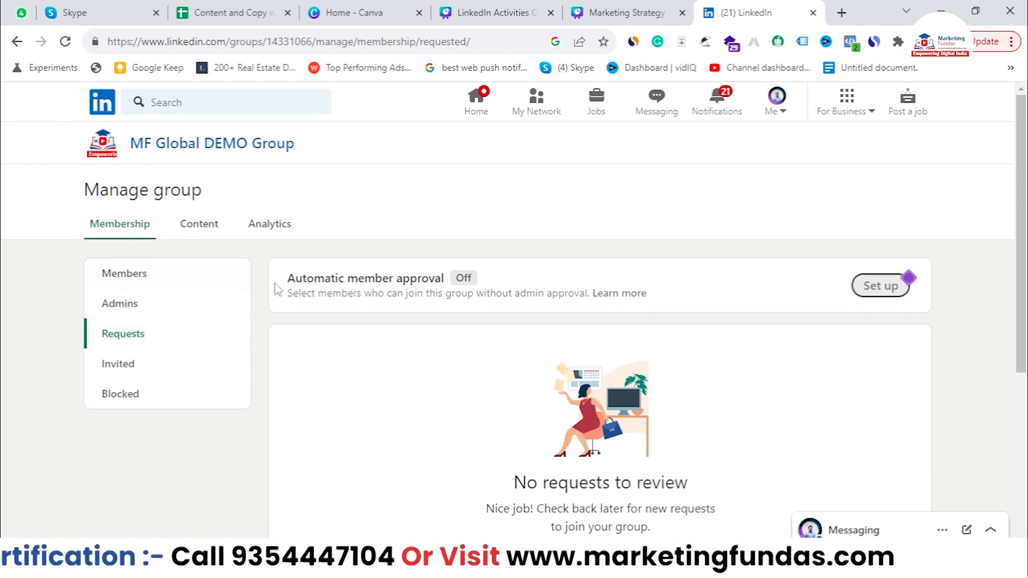
{"action": "left_click_drag", "start_coordinate": [294, 278], "coordinate": [446, 279]}
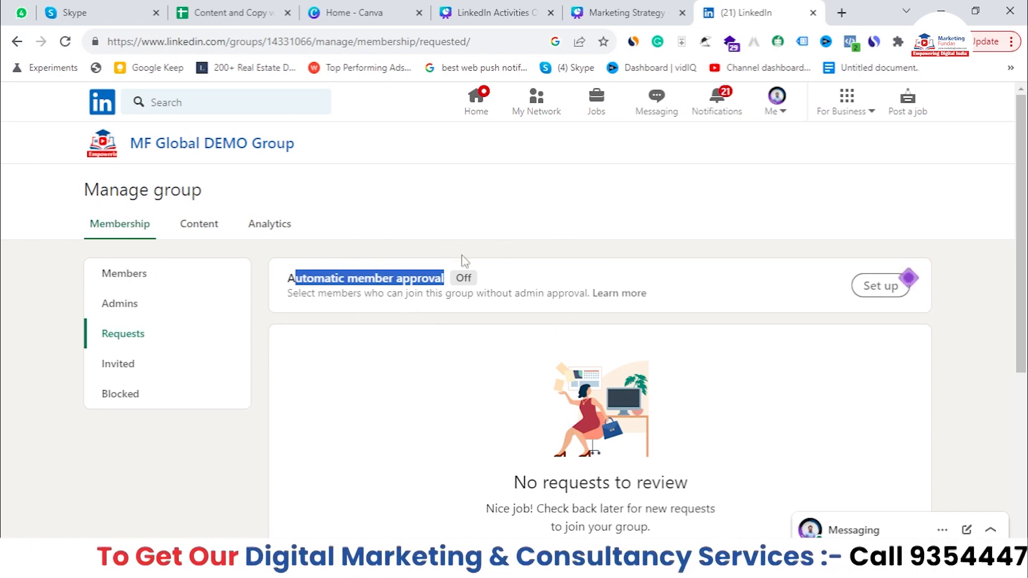
{"action": "scroll", "coordinate": [470, 324], "scroll_direction": "down", "scroll_amount": 3}
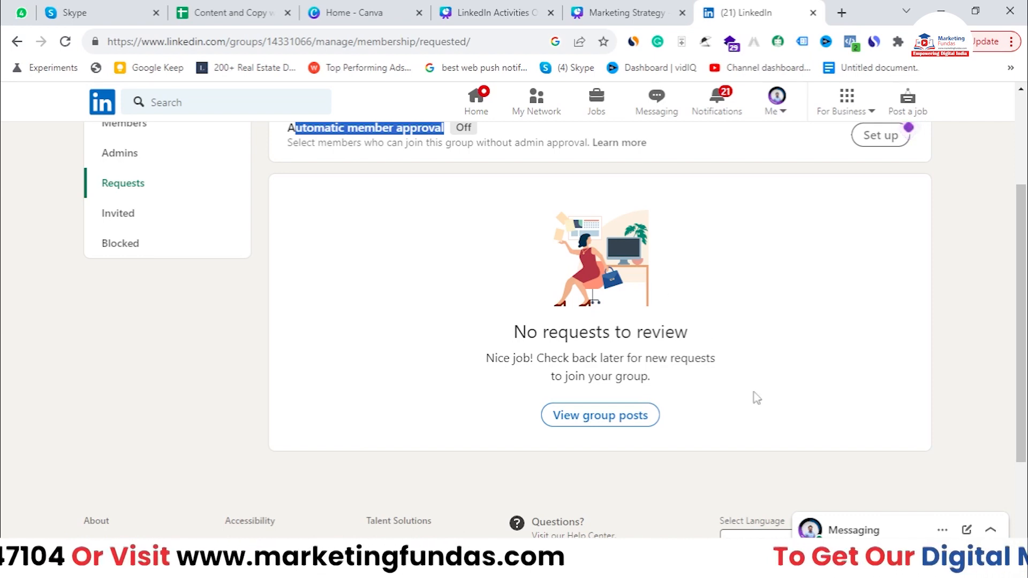
{"action": "scroll", "coordinate": [1025, 308], "scroll_direction": "up", "scroll_amount": 3}
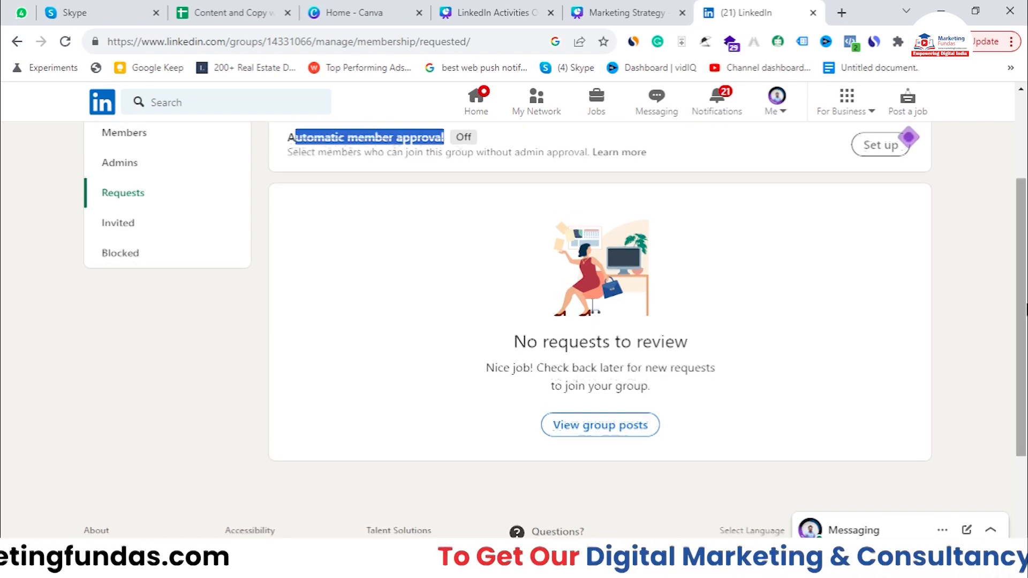
{"action": "left_click", "coordinate": [285, 277]}
{"action": "triple_click", "coordinate": [326, 279]}
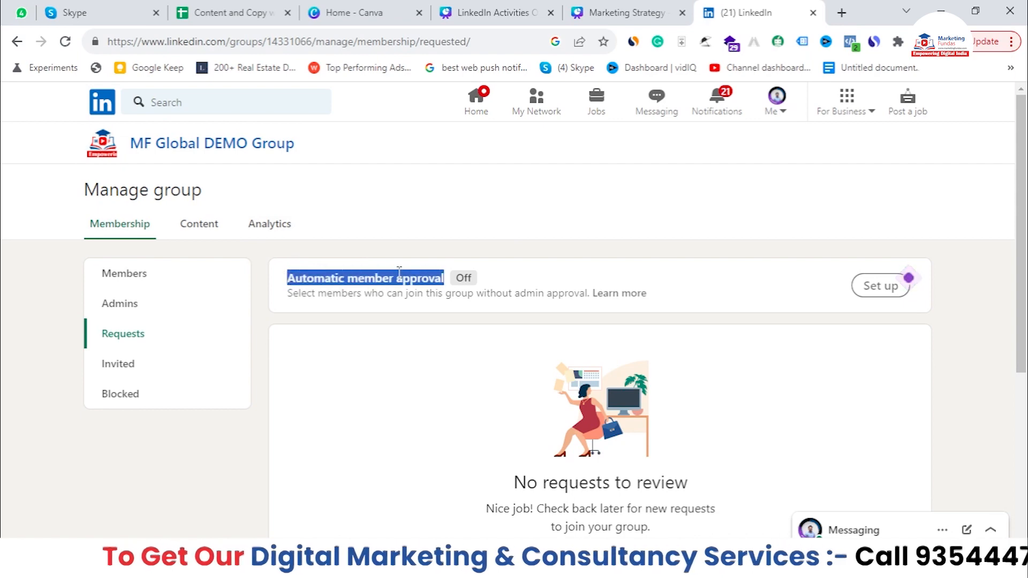
Set automatic member approval to "Only members who meet the criteria can join without approval" and look through the criteria form
{"action": "left_click", "coordinate": [878, 286]}
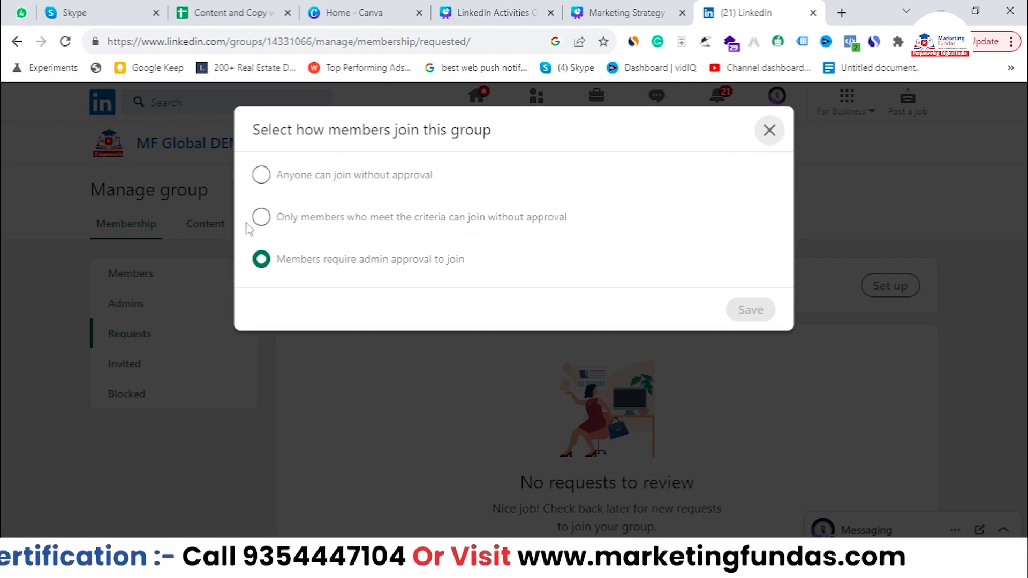
{"action": "left_click", "coordinate": [276, 226]}
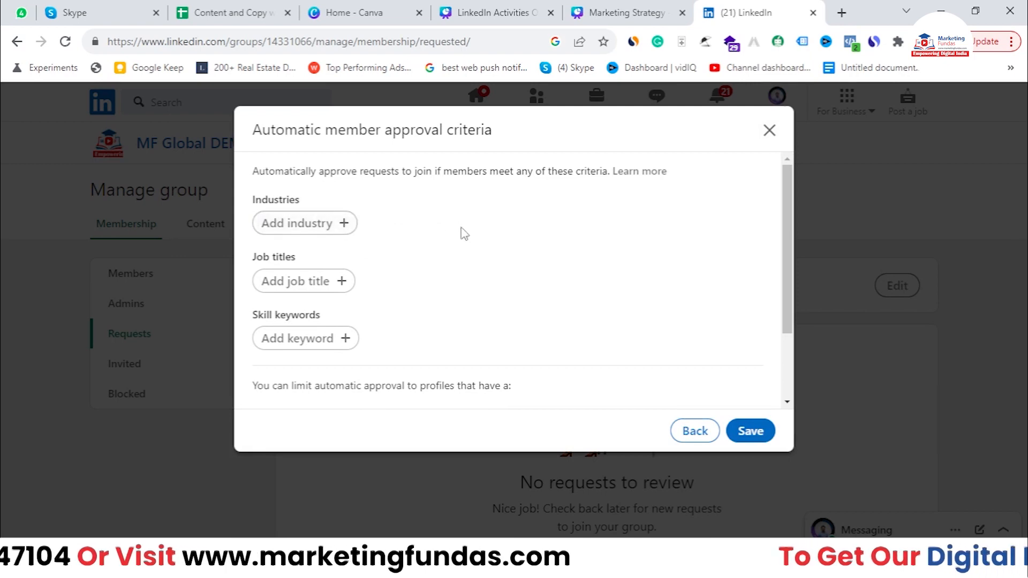
{"action": "scroll", "coordinate": [462, 263], "scroll_direction": "down", "scroll_amount": 2}
{"action": "scroll", "coordinate": [295, 264], "scroll_direction": "up", "scroll_amount": 2}
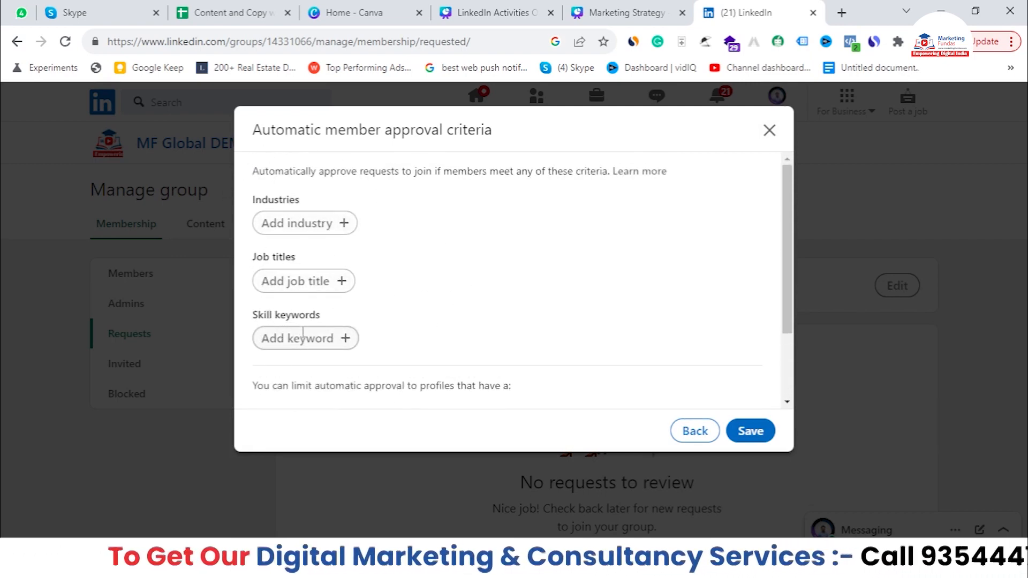
Add Digital Accessibility Services and Marketing Services as industries in the automatic member approval criteria
{"action": "left_click", "coordinate": [308, 231]}
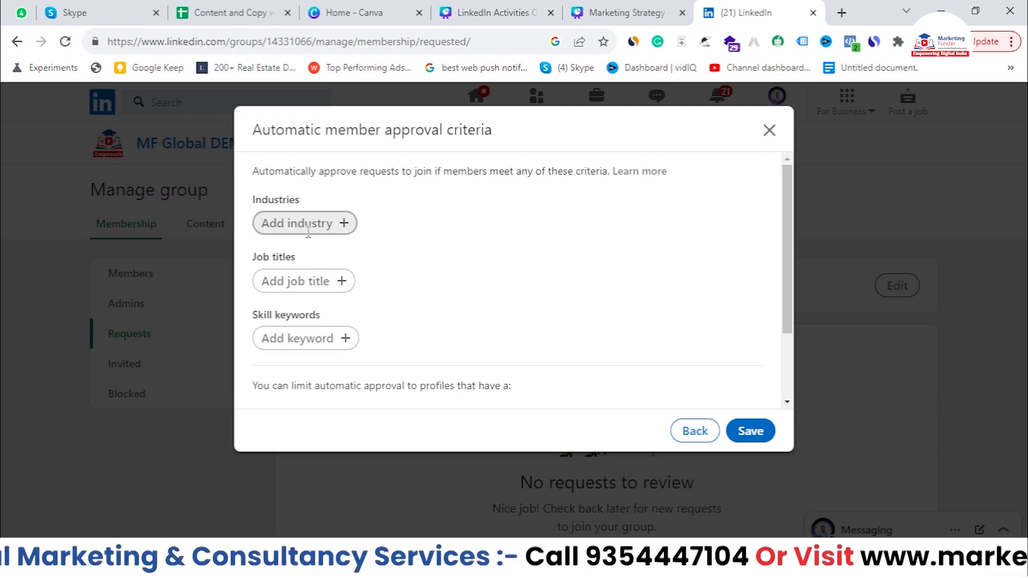
{"action": "type", "text": "digita"}
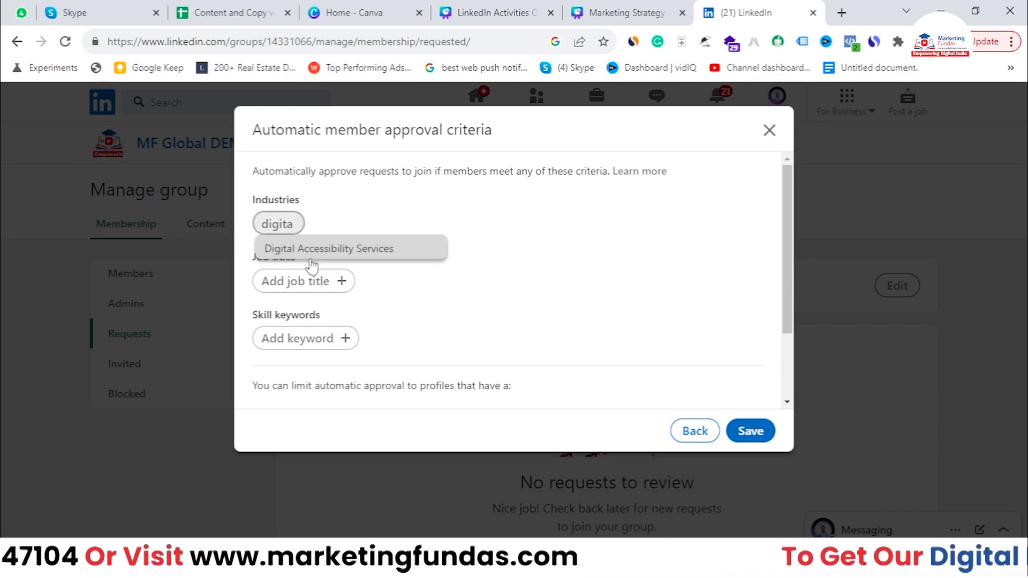
{"action": "type", "text": "ll"}
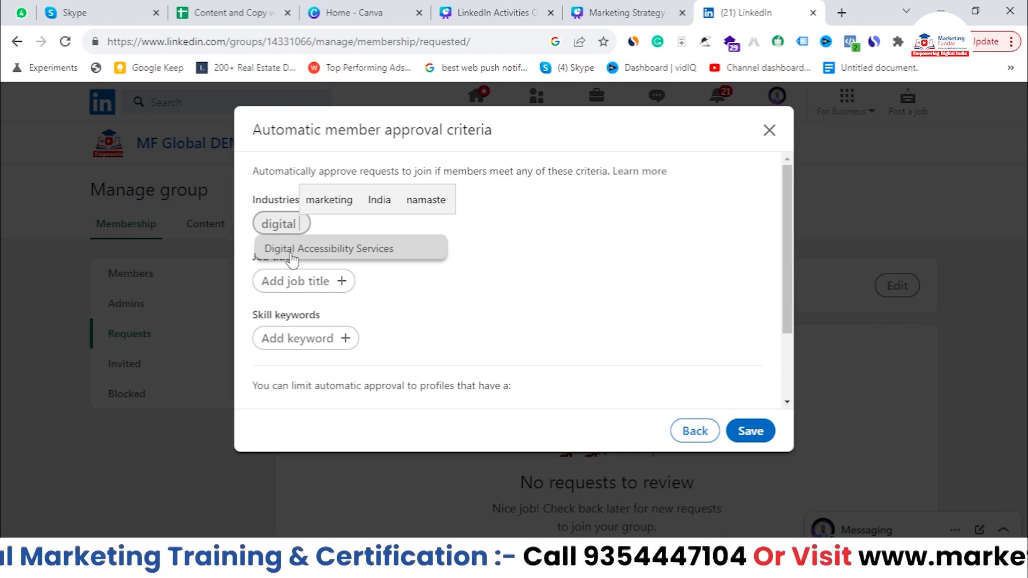
{"action": "left_click", "coordinate": [292, 259]}
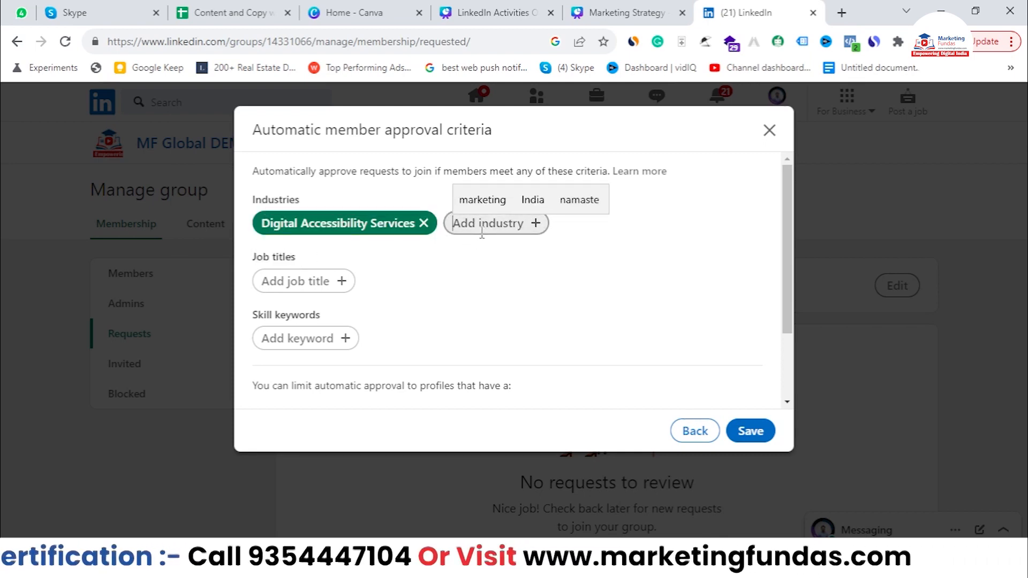
{"action": "type", "text": "mark"}
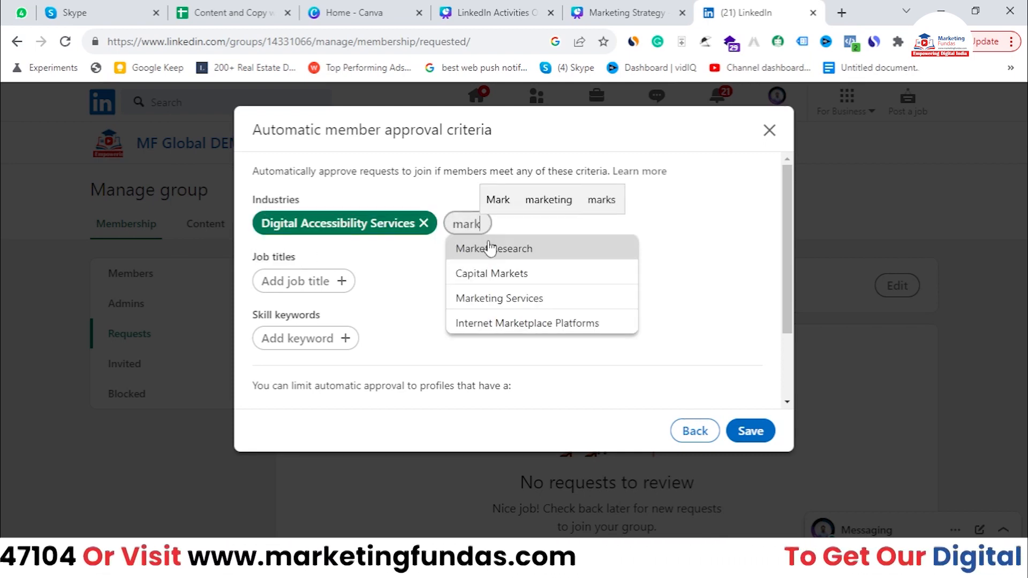
{"action": "left_click", "coordinate": [508, 298]}
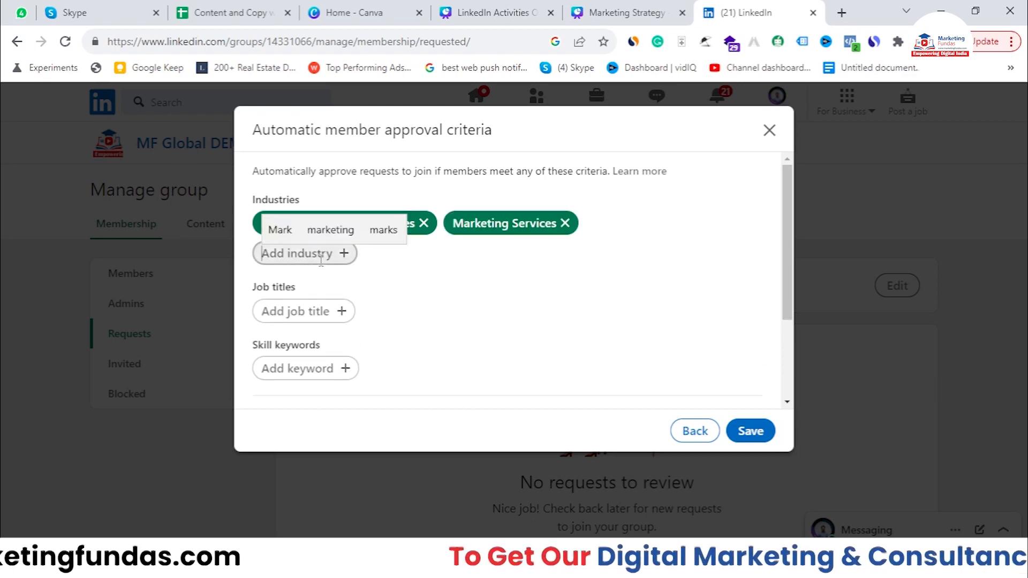
Search the industries for "ads", clear the search and browse the industry list without adding another one
{"action": "type", "text": "ads"}
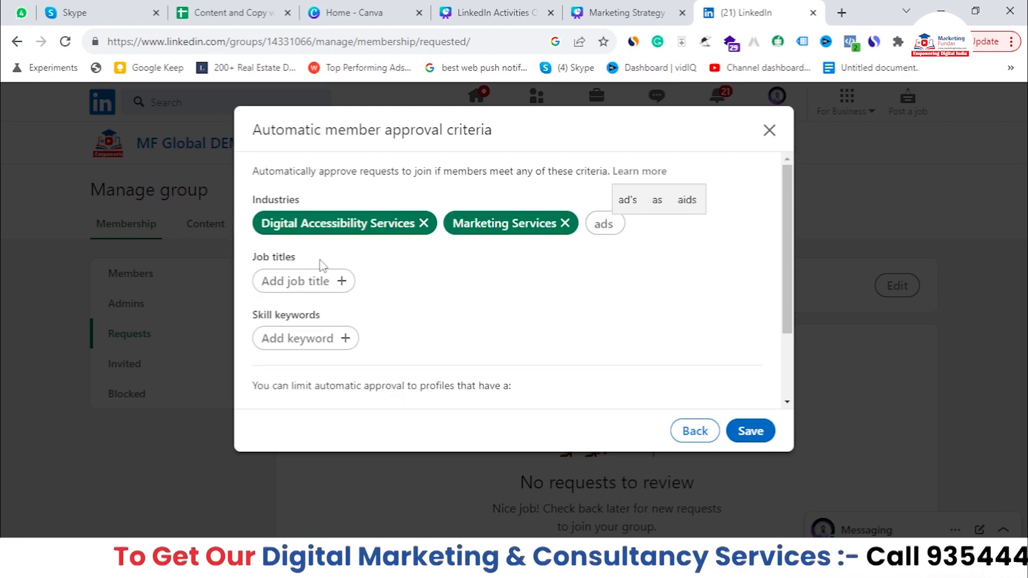
{"action": "key", "text": "BackSpace"}
{"action": "key", "text": "BackSpace"}
{"action": "key", "text": "BackSpace"}
{"action": "left_click", "coordinate": [321, 254]}
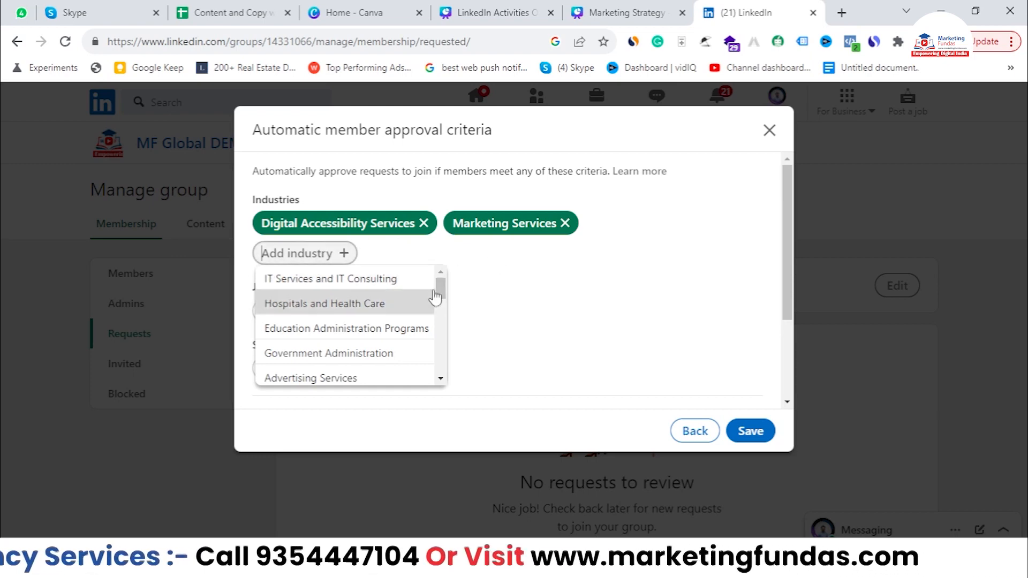
{"action": "left_click_drag", "start_coordinate": [441, 296], "coordinate": [440, 376]}
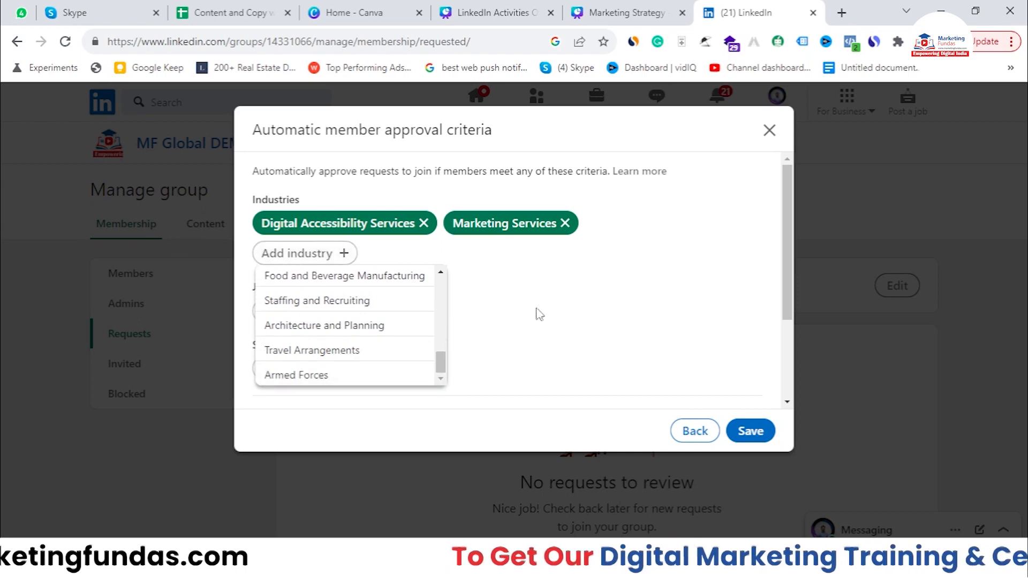
{"action": "left_click", "coordinate": [583, 263]}
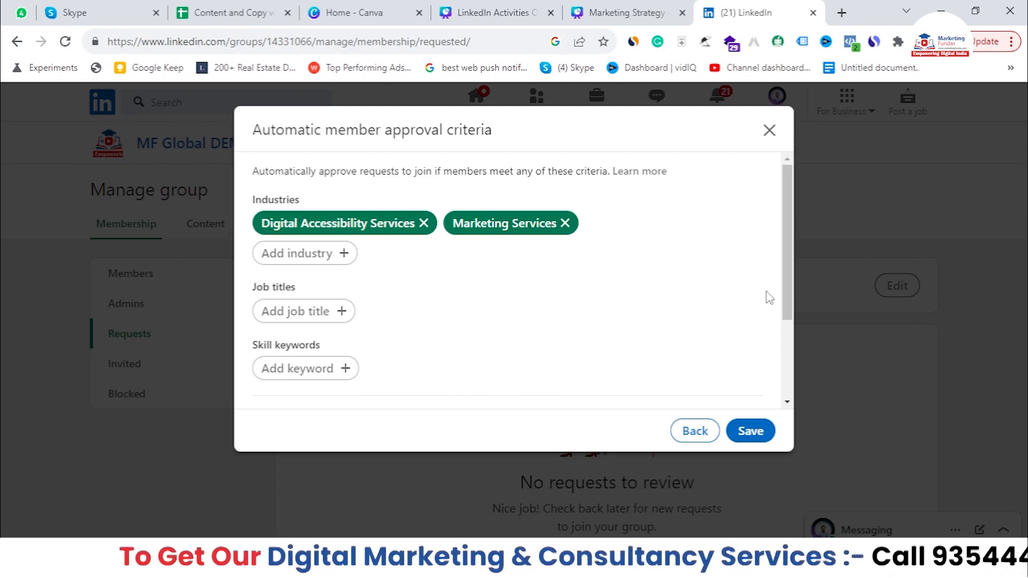
Review the automatic member approval criteria form, including its industries, job titles and skill keywords sections
{"action": "left_click_drag", "start_coordinate": [260, 134], "coordinate": [503, 131]}
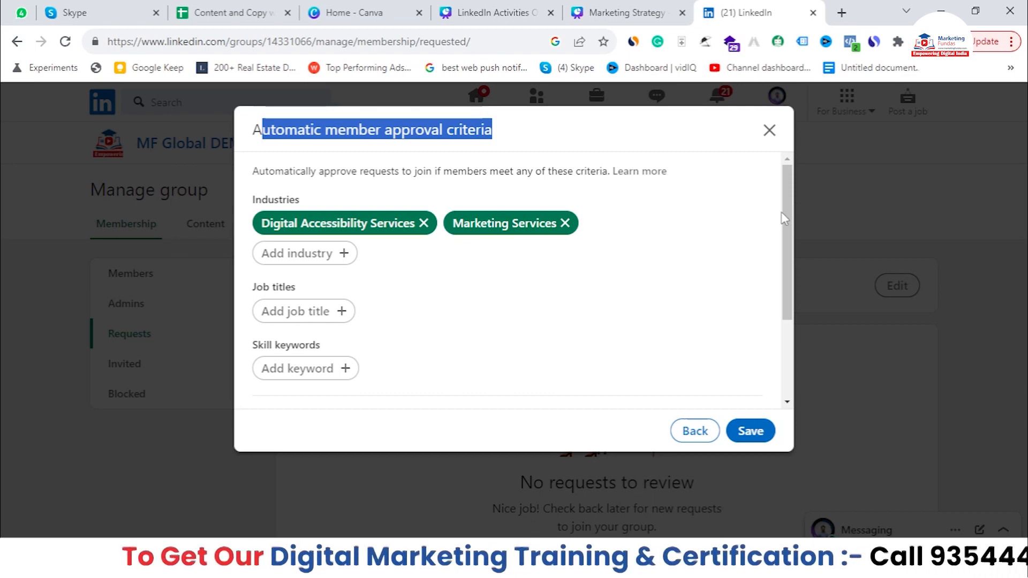
{"action": "scroll", "coordinate": [461, 333], "scroll_direction": "down", "scroll_amount": 3}
{"action": "scroll", "coordinate": [302, 213], "scroll_direction": "up", "scroll_amount": 3}
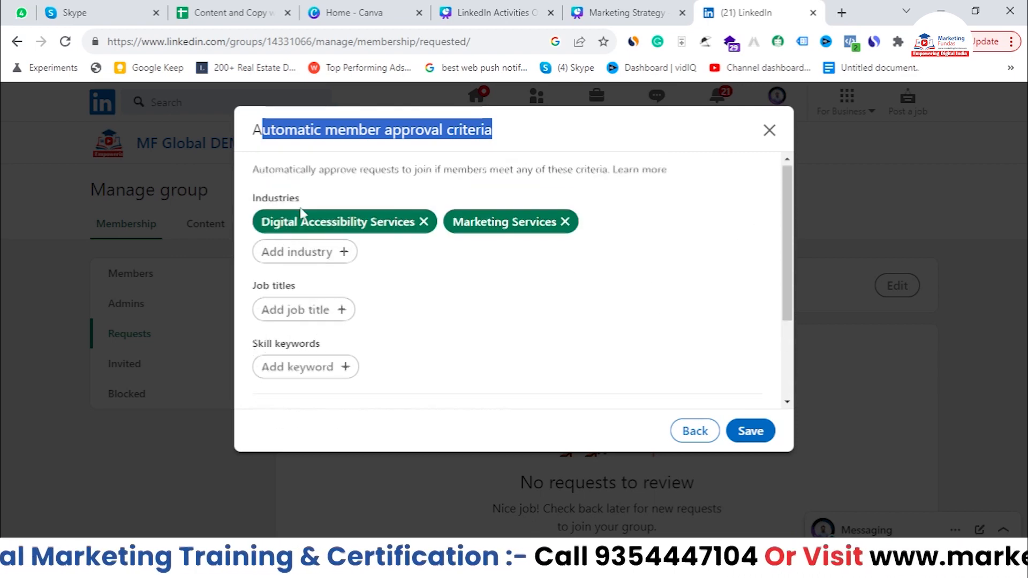
{"action": "left_click_drag", "start_coordinate": [250, 199], "coordinate": [323, 200]}
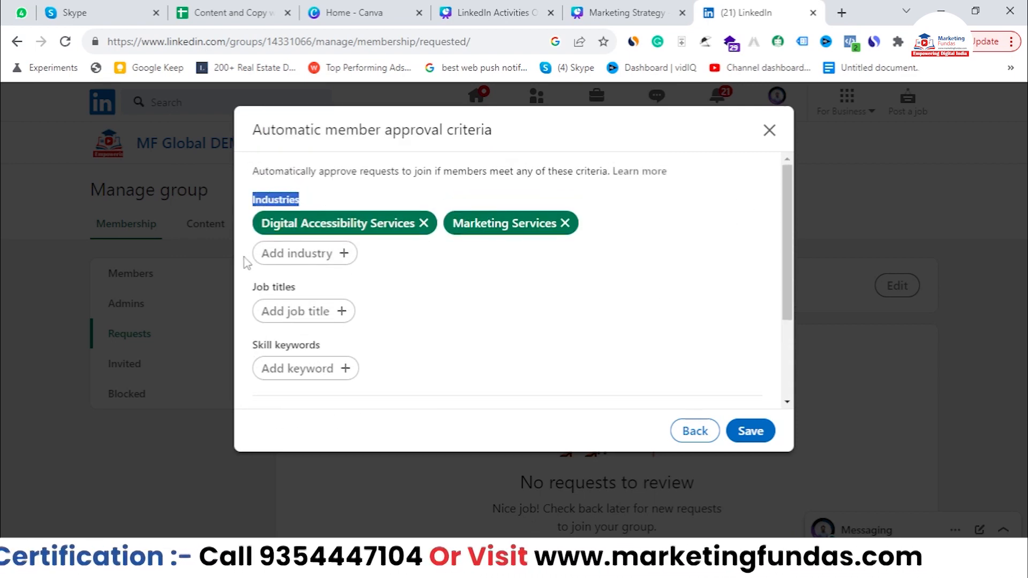
{"action": "left_click", "coordinate": [253, 283]}
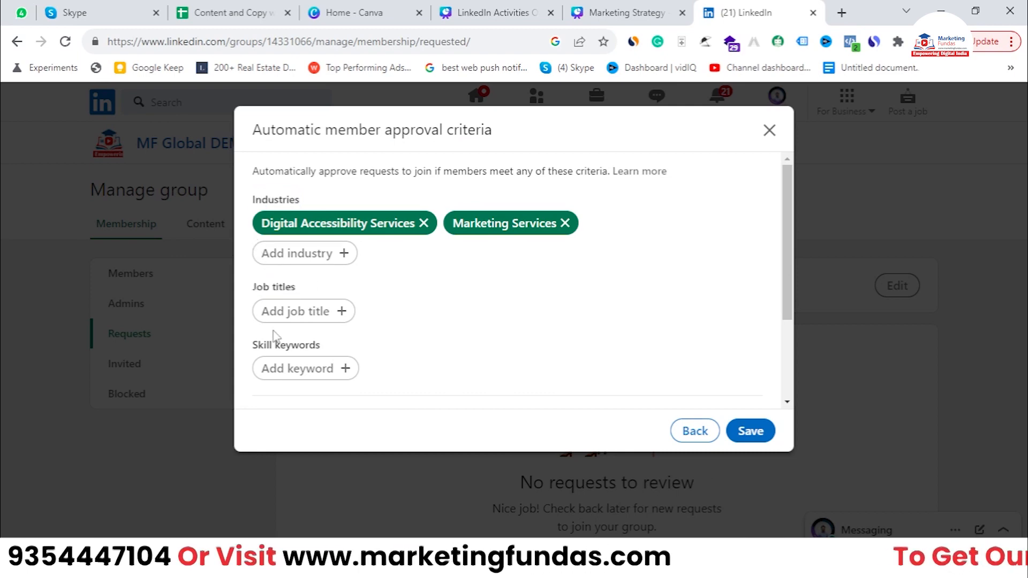
Add Chief Executive Officer, Chief Operating Officer and Chief Financial Officer as job titles in the automatic member approval criteria
{"action": "left_click", "coordinate": [291, 312]}
{"action": "type", "text": "ceom"}
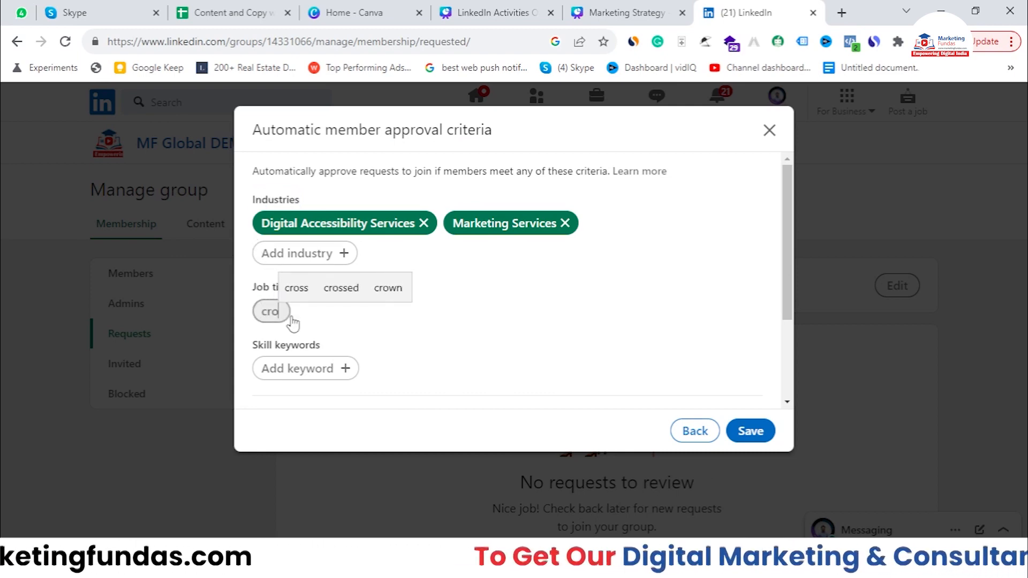
{"action": "key", "text": "BackSpace"}
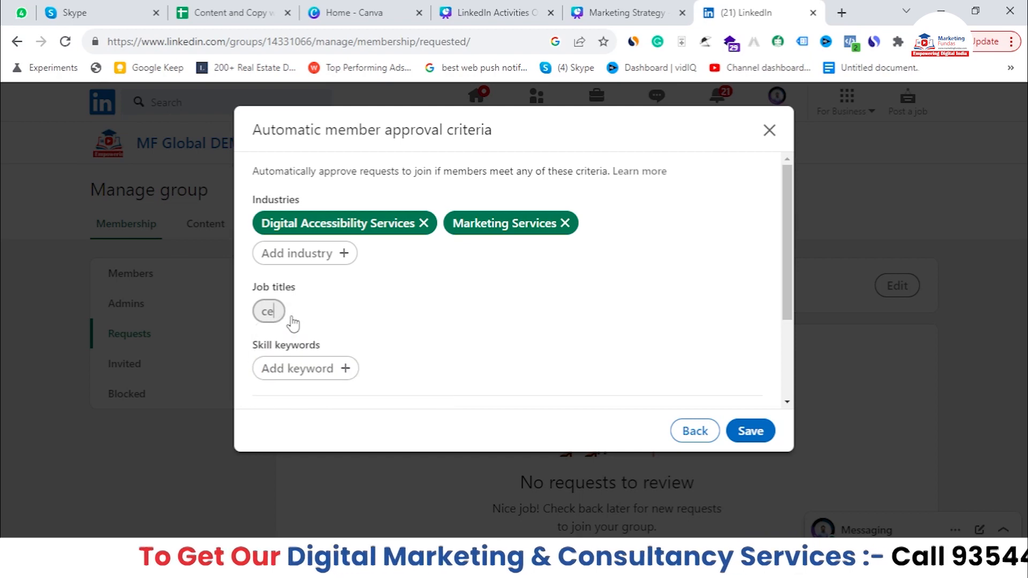
{"action": "left_click", "coordinate": [321, 337]}
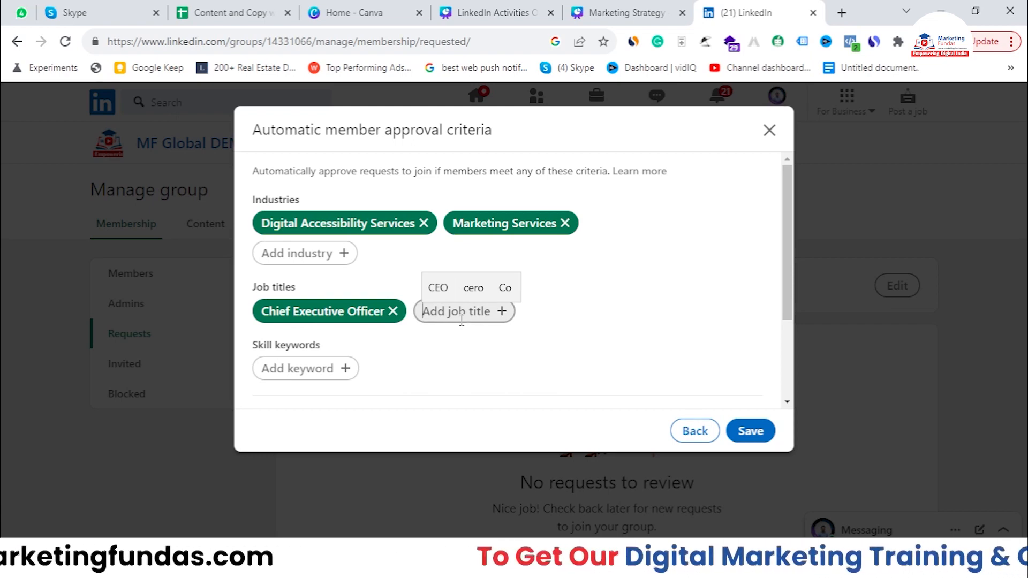
{"action": "type", "text": "chief"}
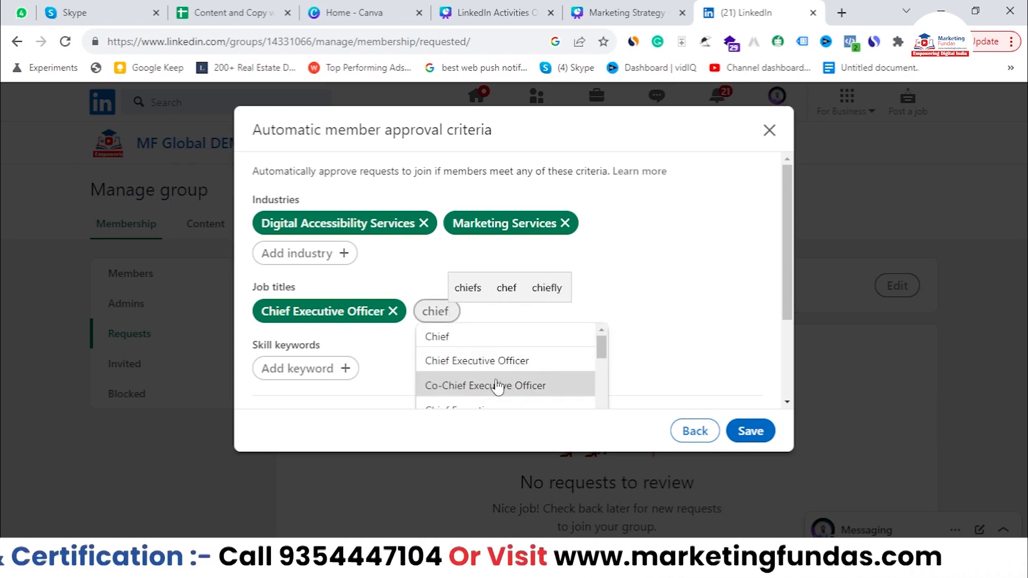
{"action": "scroll", "coordinate": [498, 385], "scroll_direction": "down", "scroll_amount": 2}
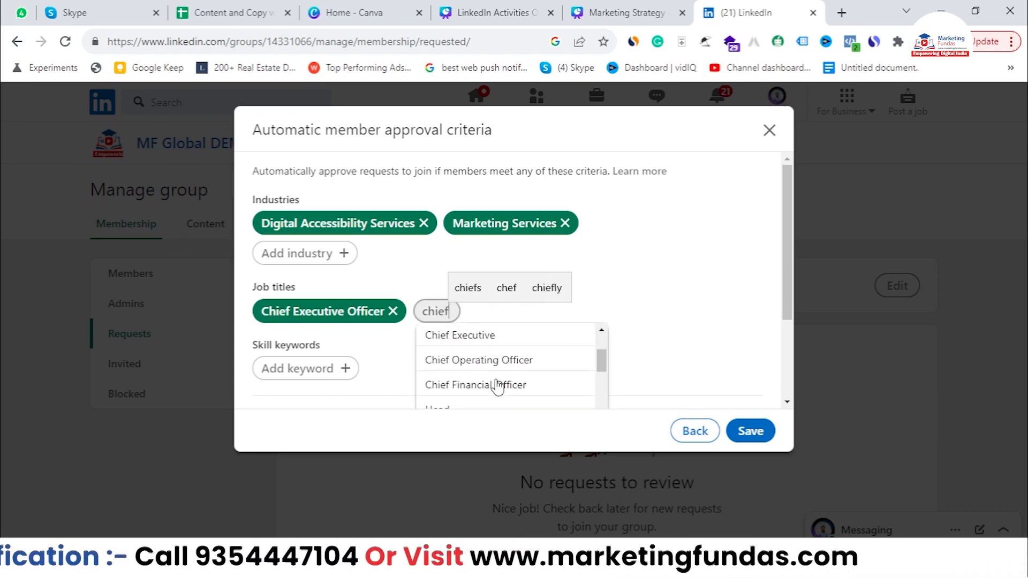
{"action": "left_click", "coordinate": [529, 370]}
{"action": "type", "text": "chief"}
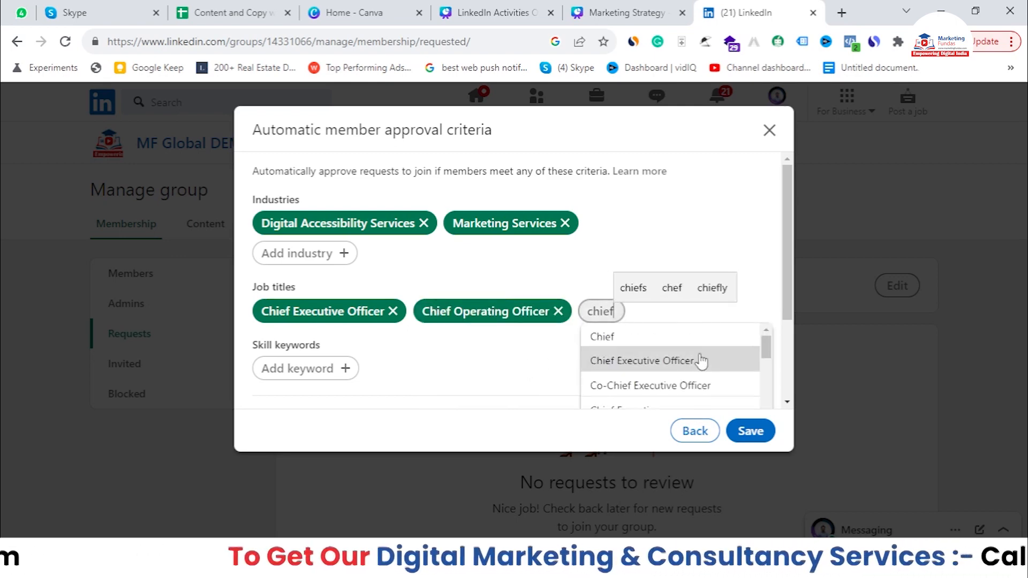
{"action": "scroll", "coordinate": [703, 361], "scroll_direction": "down", "scroll_amount": 2}
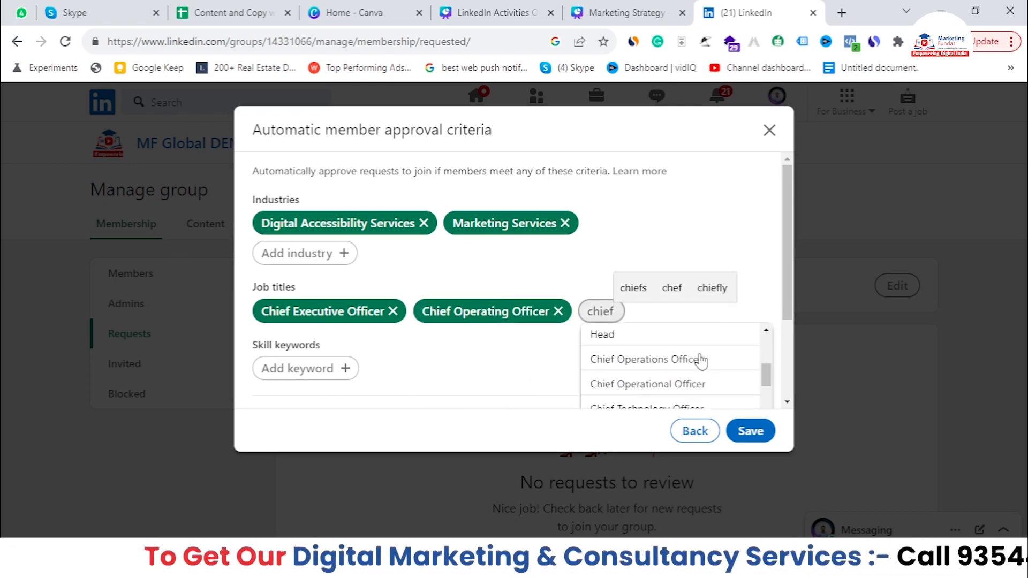
{"action": "left_click", "coordinate": [678, 384]}
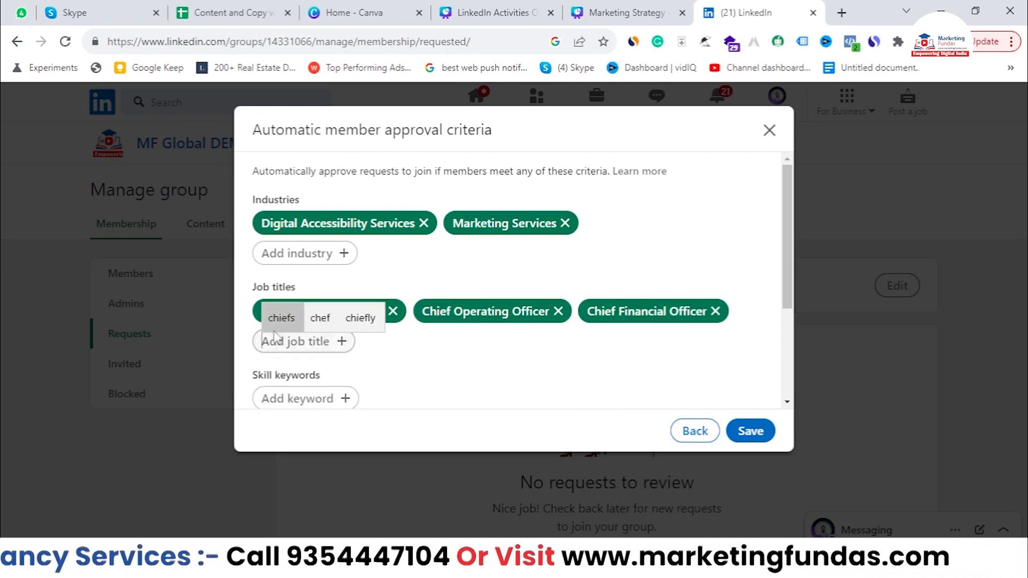
Add Google Ads, Facebook Ads, Facebook Marketing and Team Building as skill keywords in the approval criteria
{"action": "scroll", "coordinate": [425, 360], "scroll_direction": "down", "scroll_amount": 1}
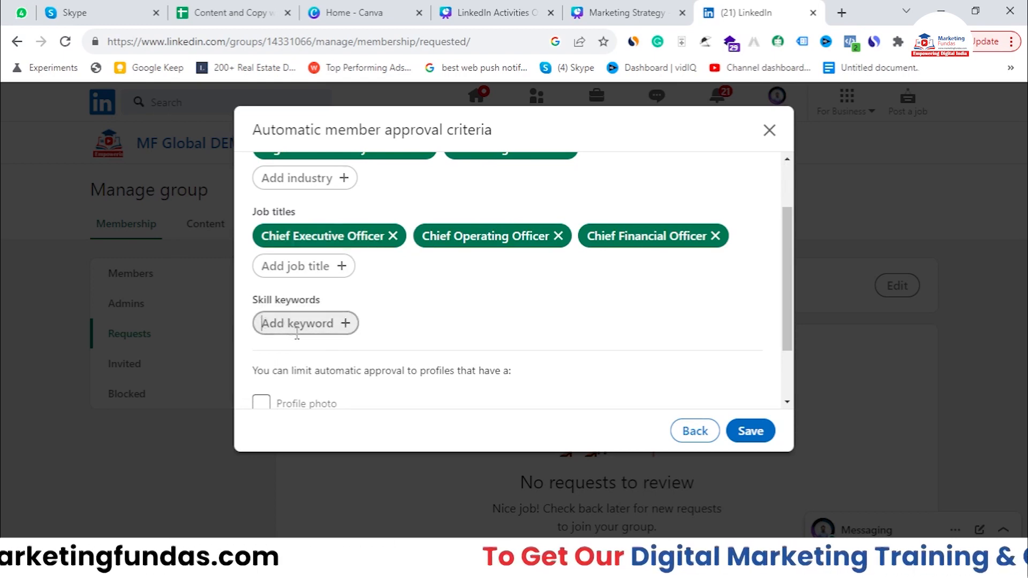
{"action": "left_click", "coordinate": [296, 332]}
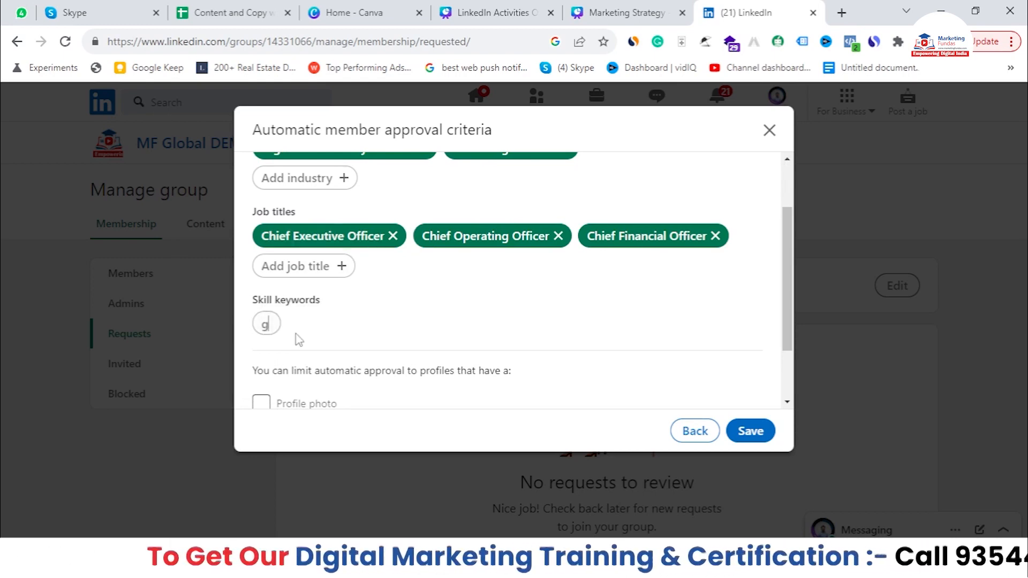
{"action": "type", "text": "google"}
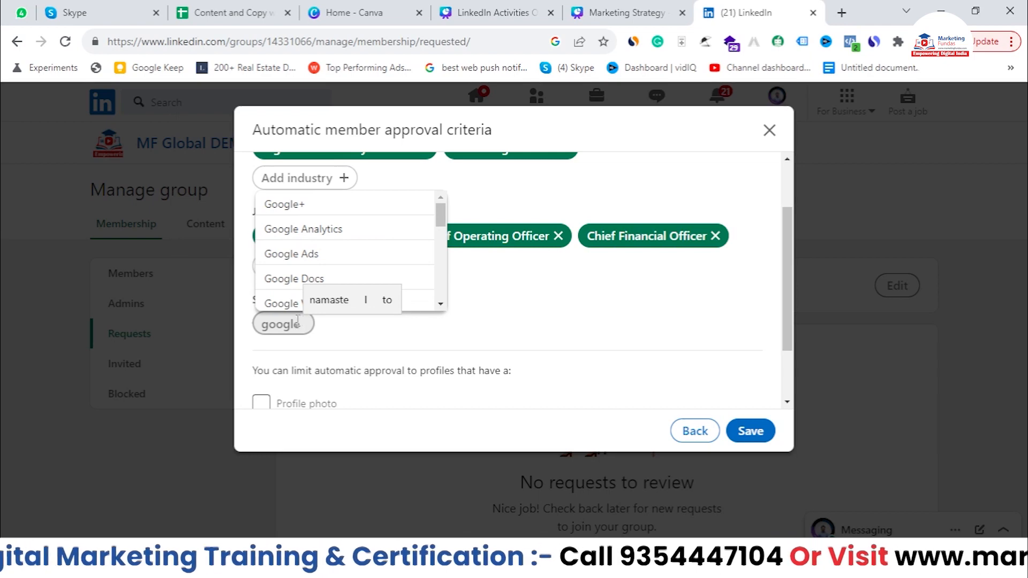
{"action": "left_click", "coordinate": [321, 255]}
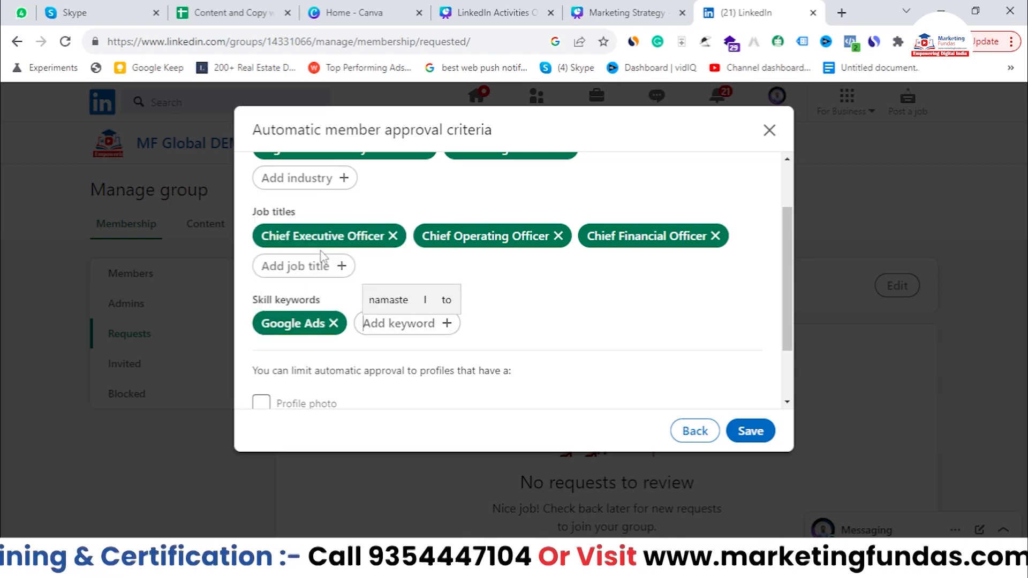
{"action": "left_click", "coordinate": [367, 321]}
{"action": "type", "text": "facebook"}
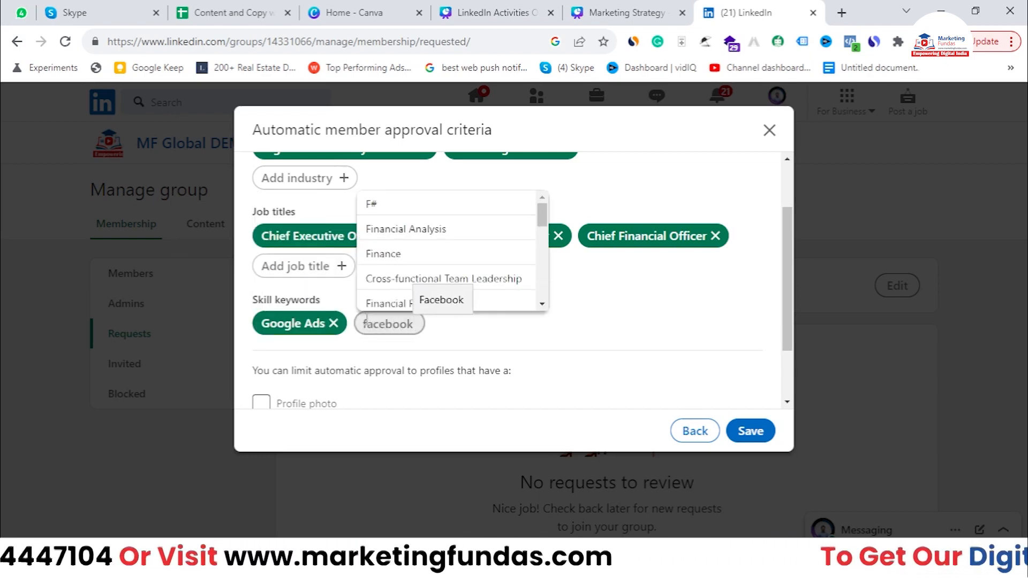
{"action": "left_click", "coordinate": [367, 281]}
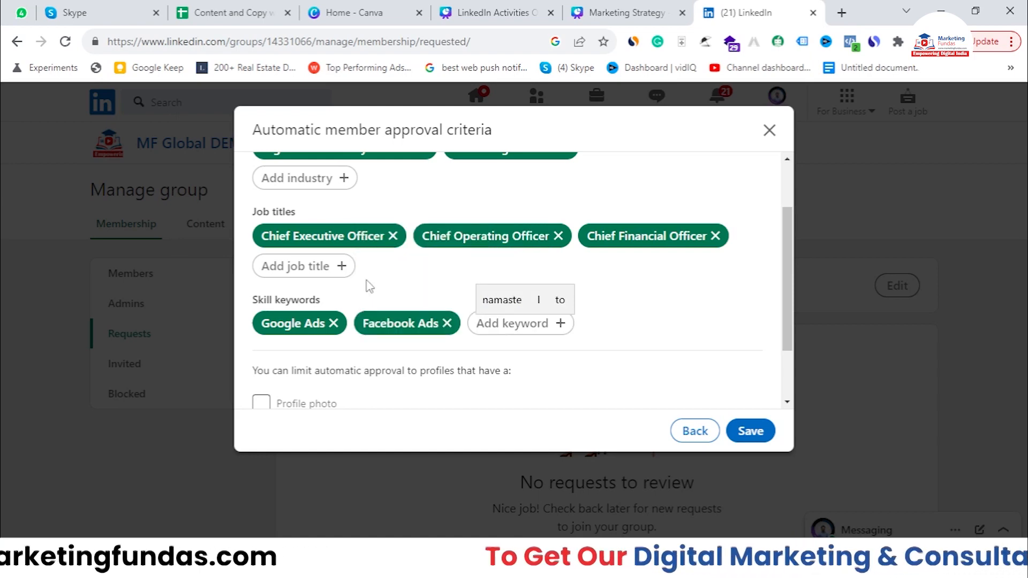
{"action": "type", "text": "facebook"}
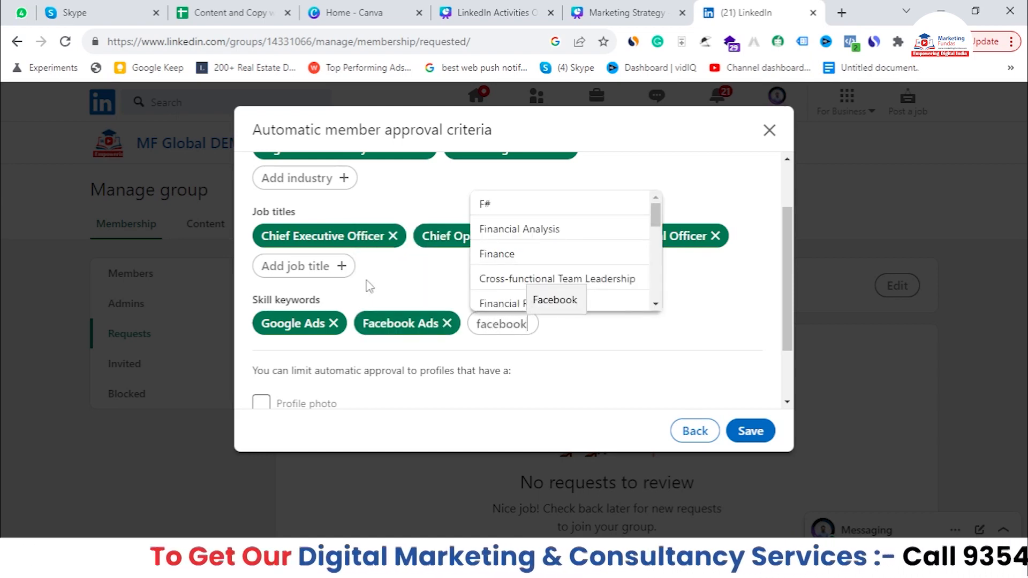
{"action": "left_click", "coordinate": [495, 231]}
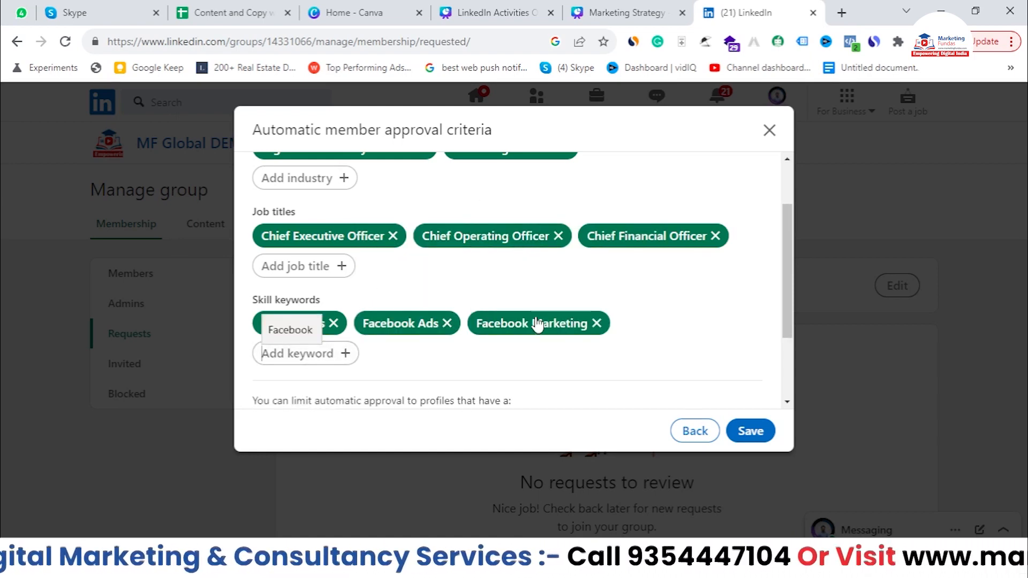
{"action": "type", "text": "team"}
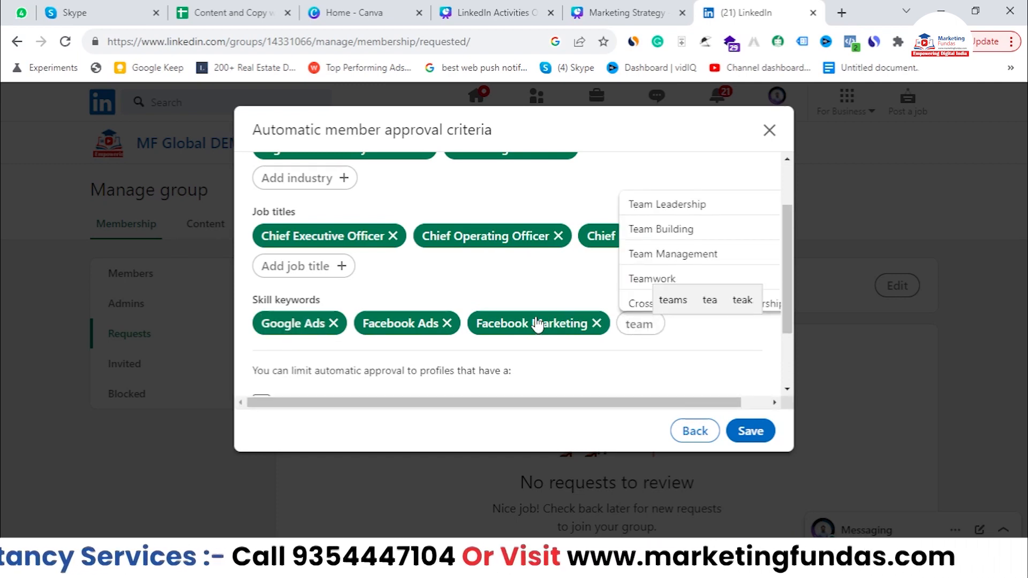
{"action": "left_click", "coordinate": [653, 231]}
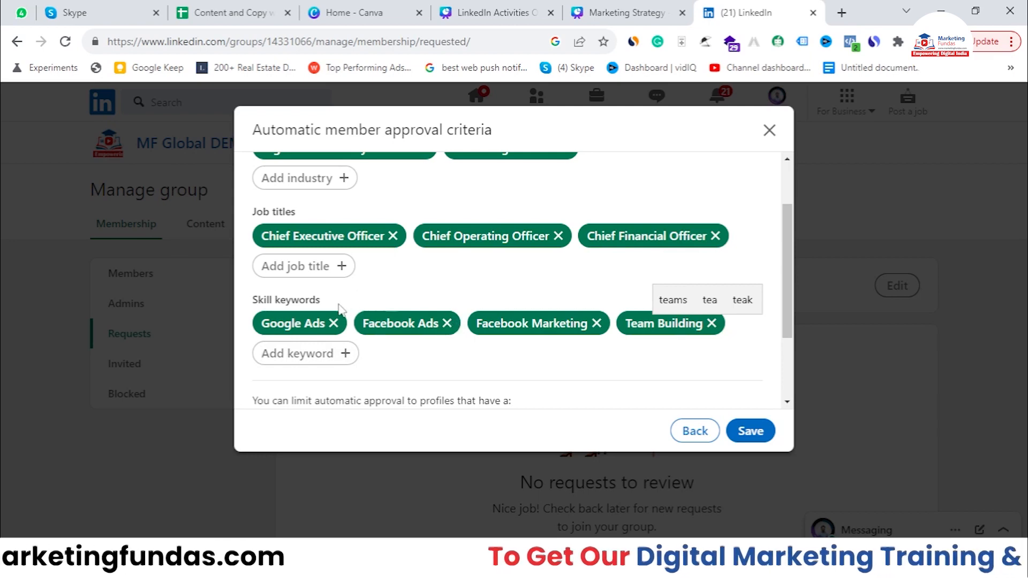
Try the minimum connections limit with "At least 50" and "At least 10" plus the profile photo limit, and clear both limits
{"action": "left_click_drag", "start_coordinate": [782, 275], "coordinate": [771, 348]}
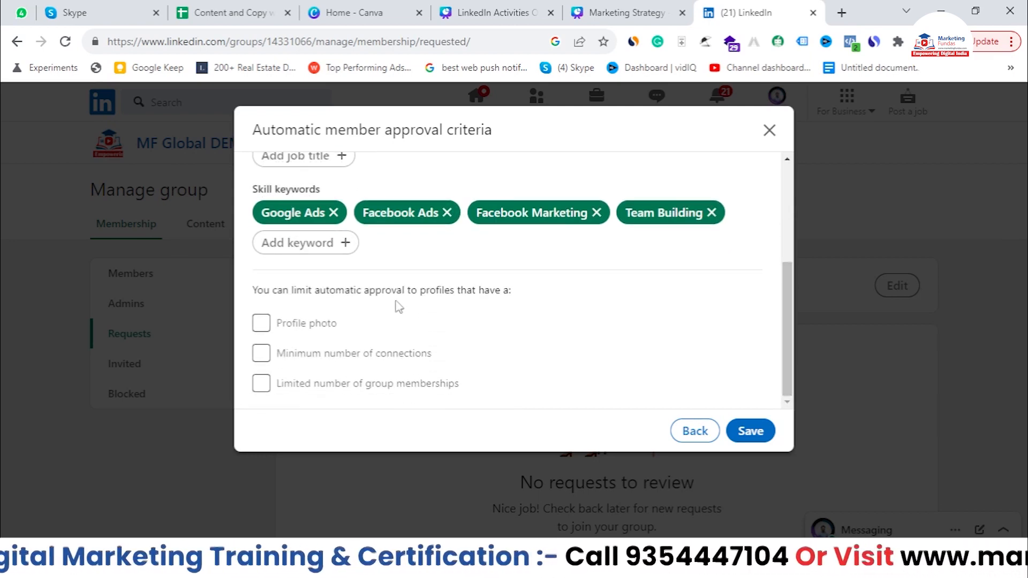
{"action": "left_click_drag", "start_coordinate": [256, 290], "coordinate": [552, 277]}
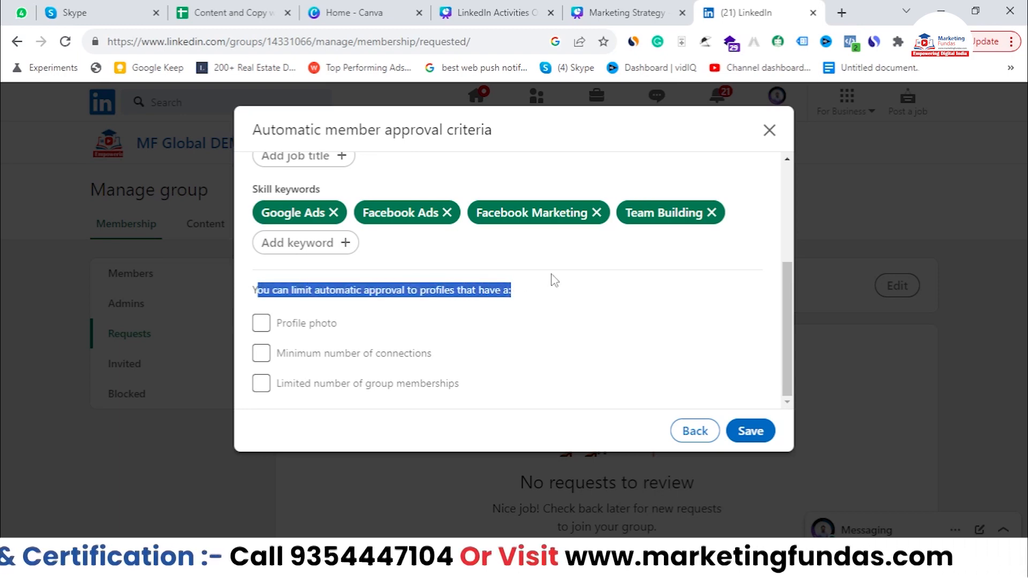
{"action": "triple_click", "coordinate": [261, 295]}
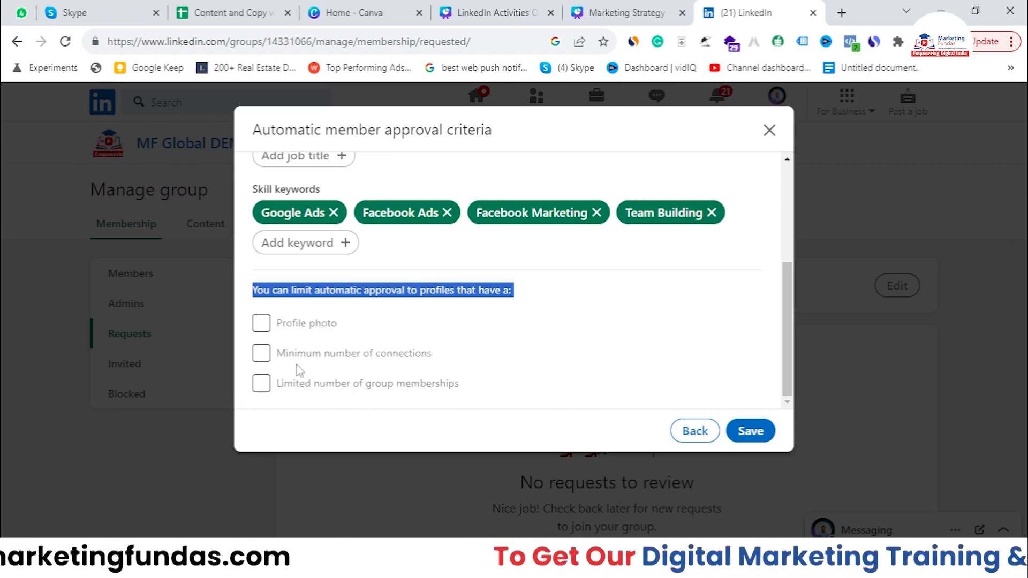
{"action": "left_click", "coordinate": [262, 353]}
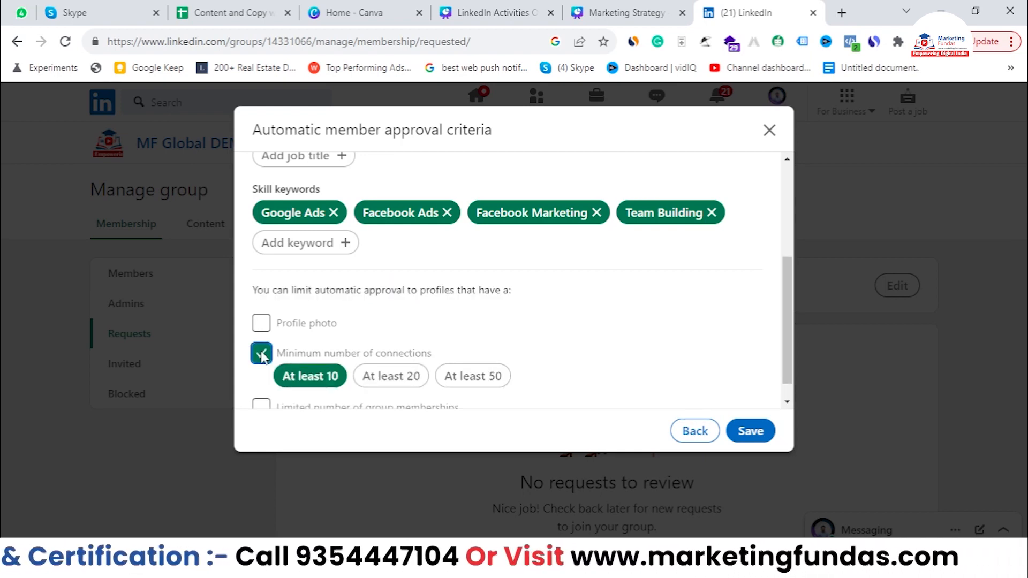
{"action": "scroll", "coordinate": [262, 355], "scroll_direction": "down", "scroll_amount": 1}
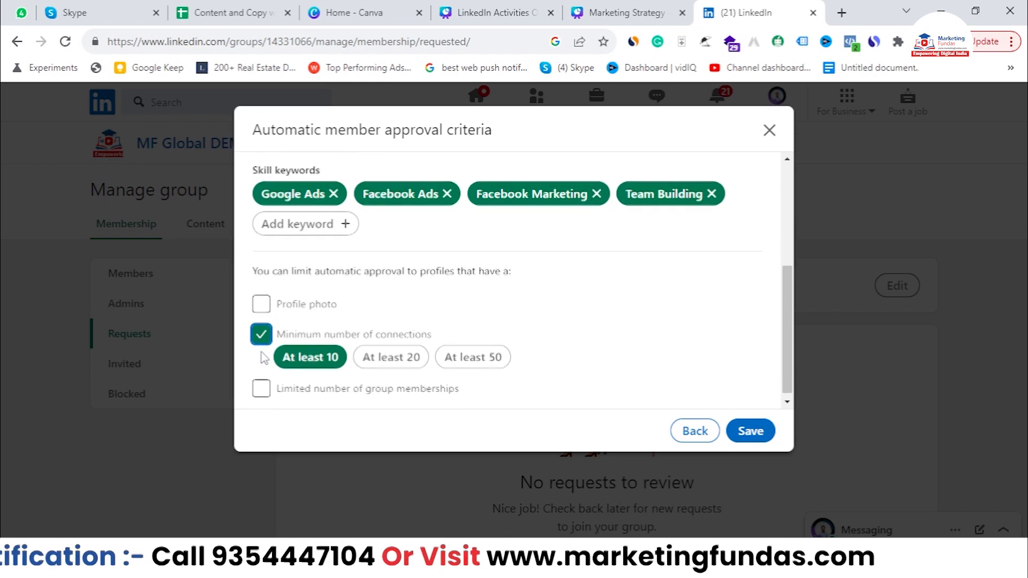
{"action": "left_click", "coordinate": [471, 354]}
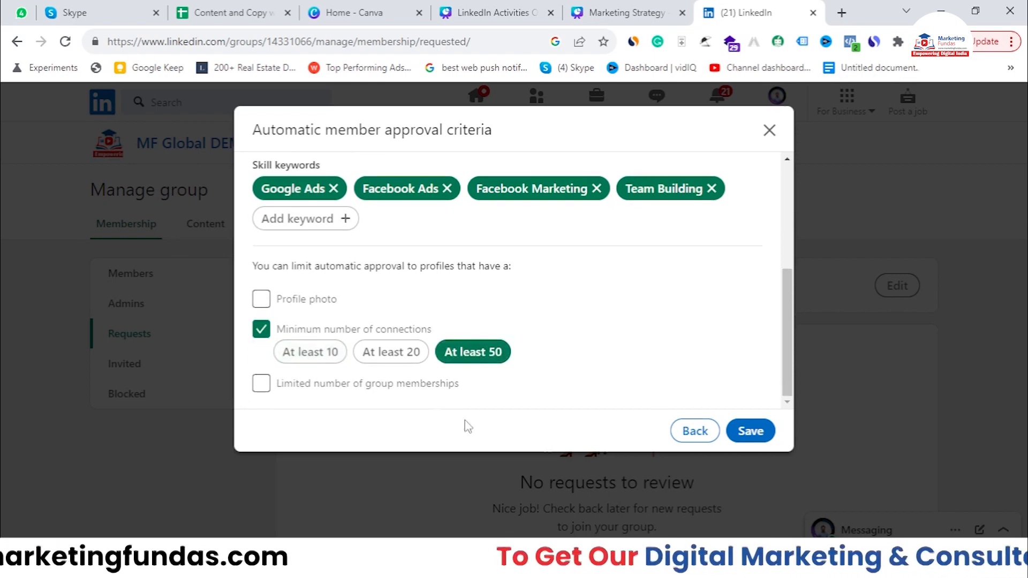
{"action": "left_click", "coordinate": [283, 352]}
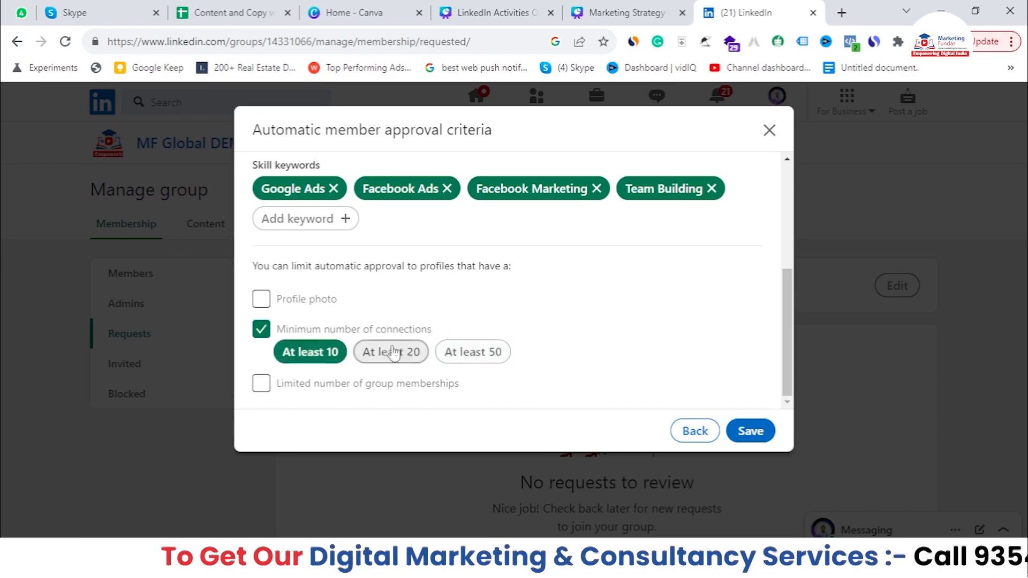
{"action": "left_click", "coordinate": [282, 303]}
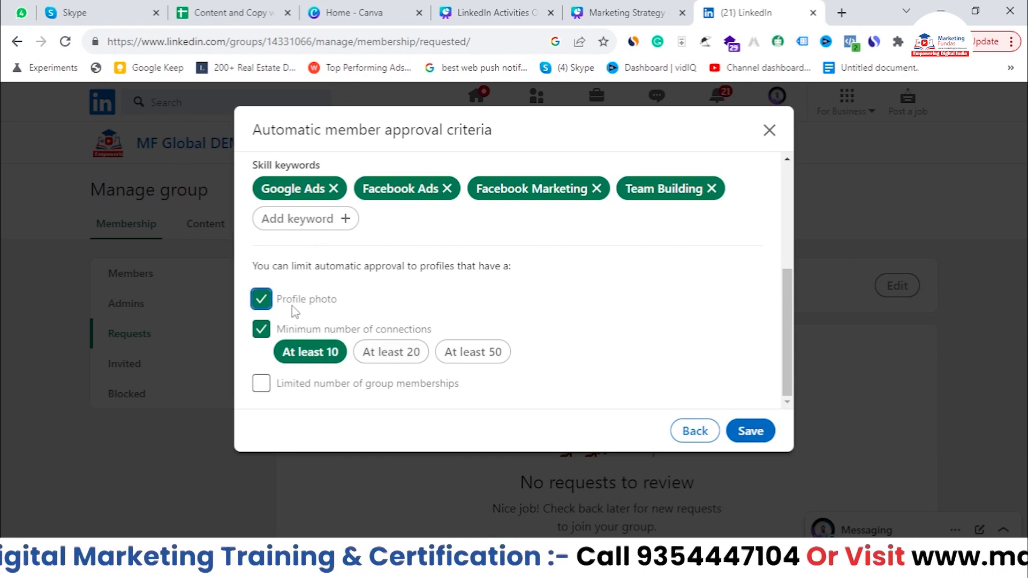
{"action": "left_click", "coordinate": [261, 300]}
{"action": "left_click", "coordinate": [261, 329]}
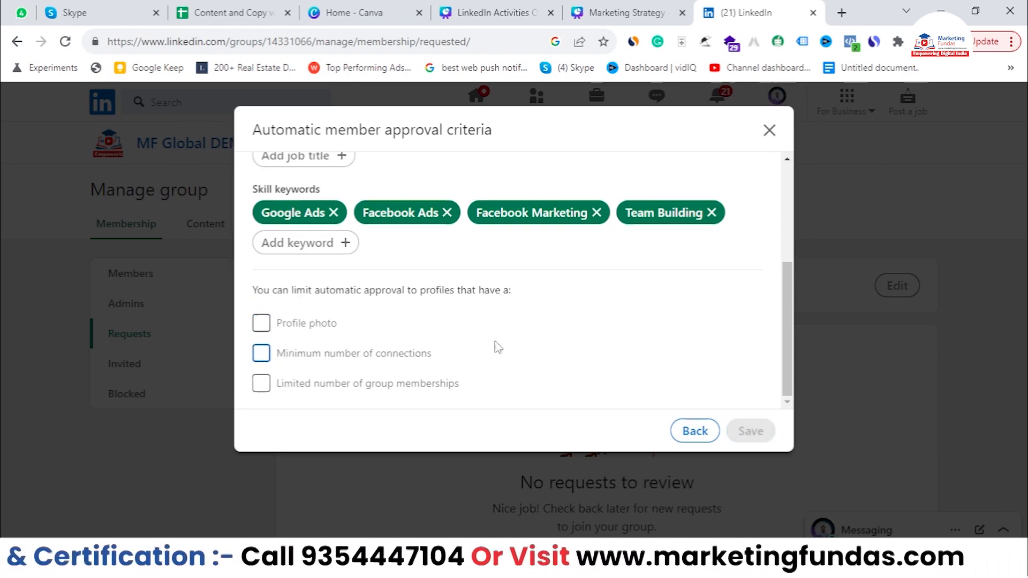
Limit automatic approval to profiles that have a profile photo, and save and apply the criteria
{"action": "left_click", "coordinate": [262, 323]}
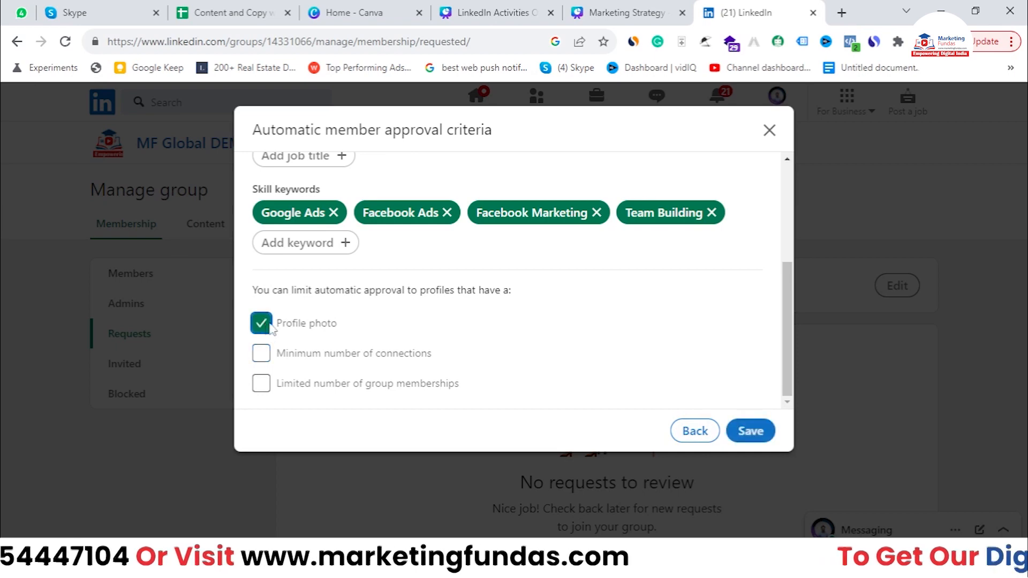
{"action": "left_click", "coordinate": [748, 430]}
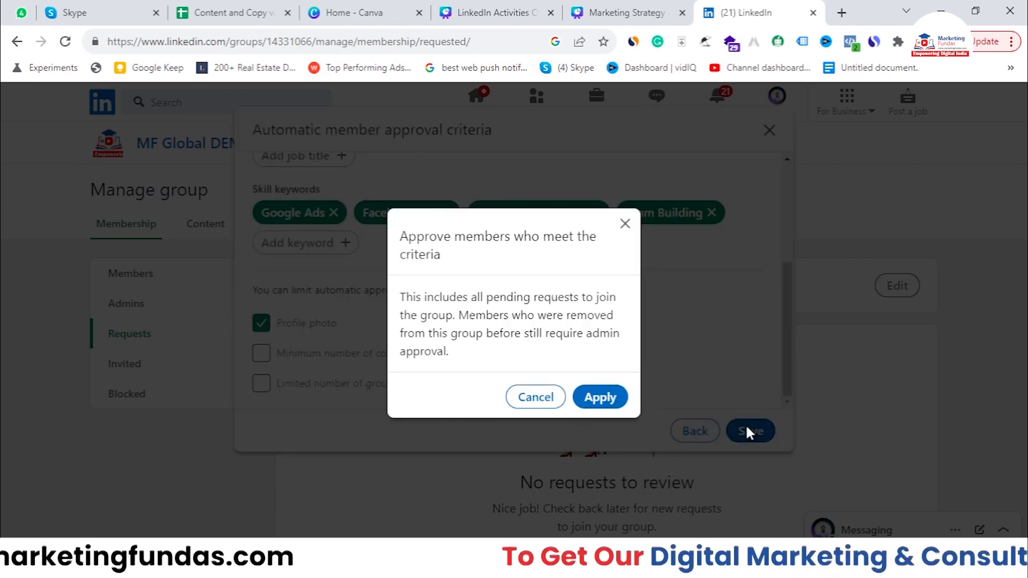
{"action": "left_click", "coordinate": [601, 397]}
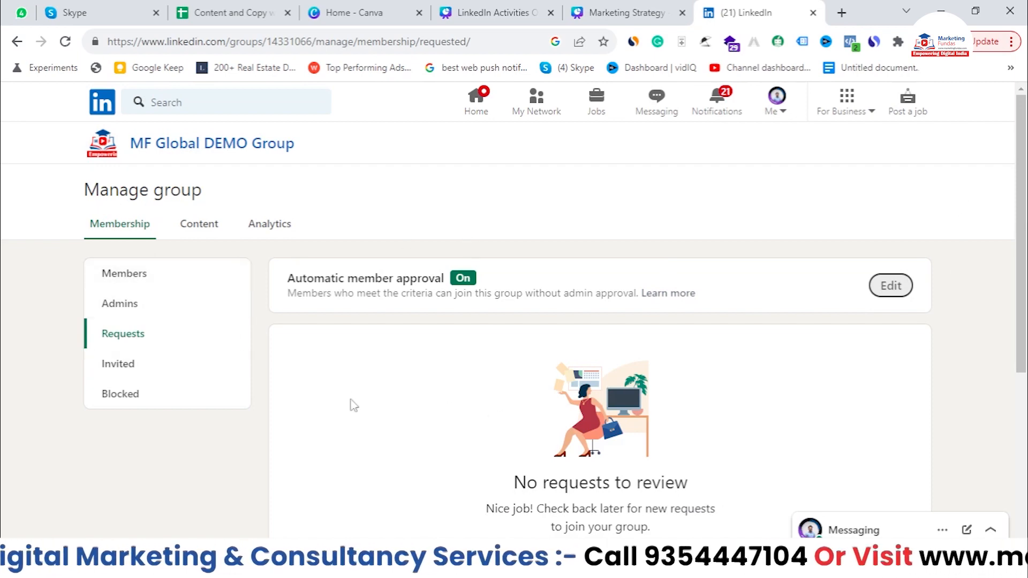
Open the connection invitation list for the group's invited members, browse it, and select and deselect the first connection
{"action": "left_click", "coordinate": [199, 372]}
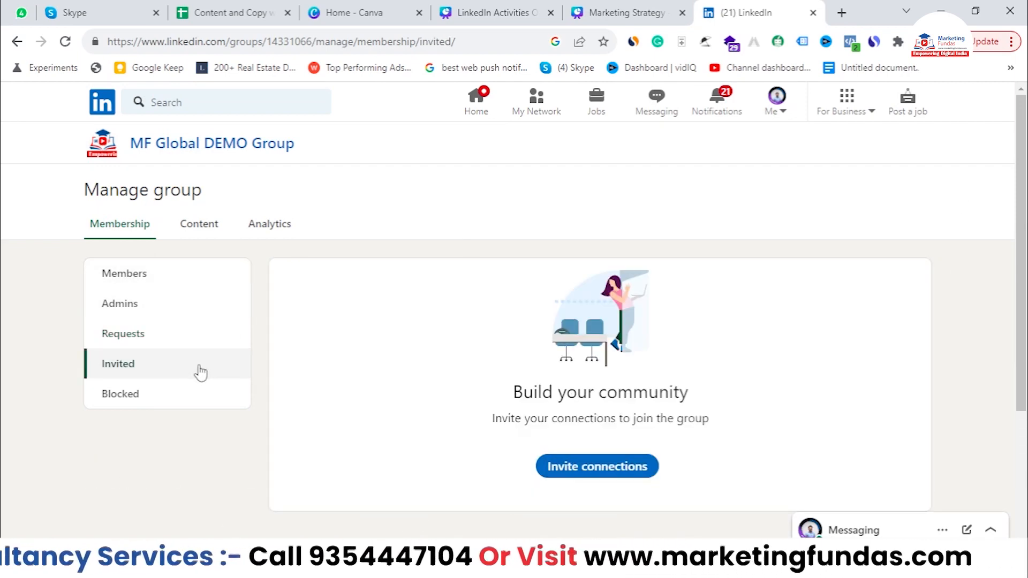
{"action": "scroll", "coordinate": [464, 294], "scroll_direction": "down", "scroll_amount": 2}
{"action": "left_click", "coordinate": [585, 395]}
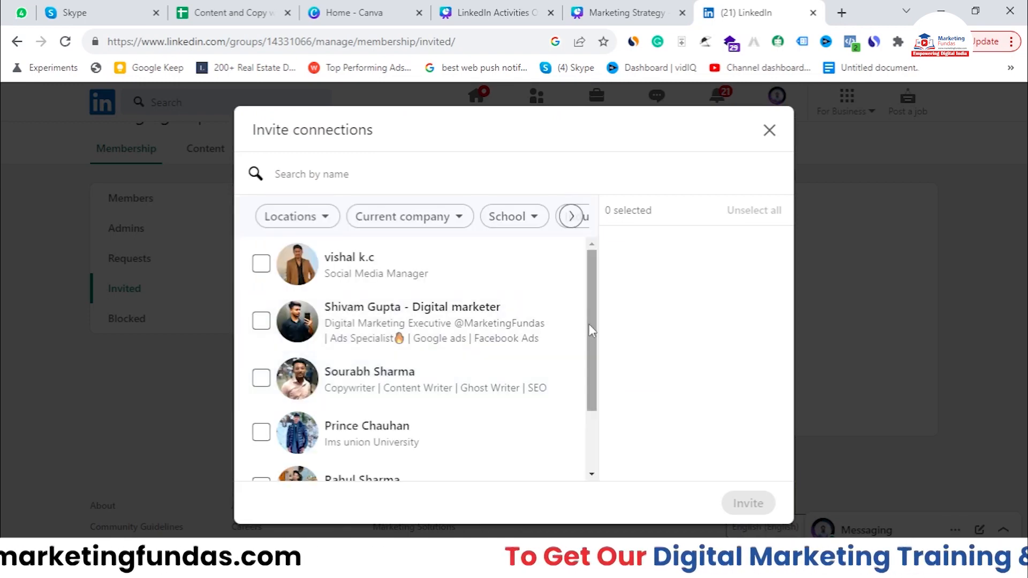
{"action": "left_click_drag", "start_coordinate": [589, 324], "coordinate": [593, 413]}
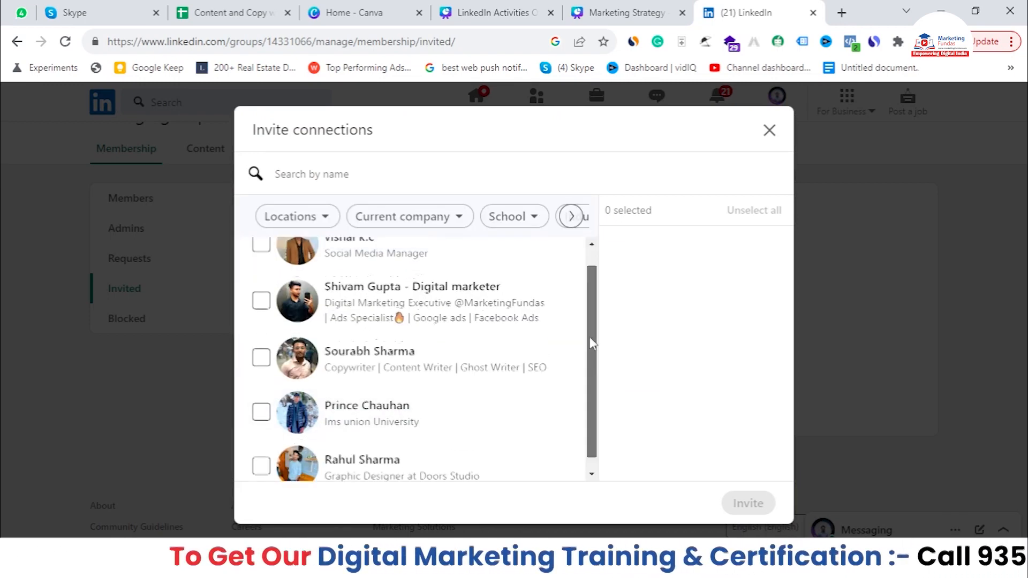
{"action": "left_click", "coordinate": [262, 265]}
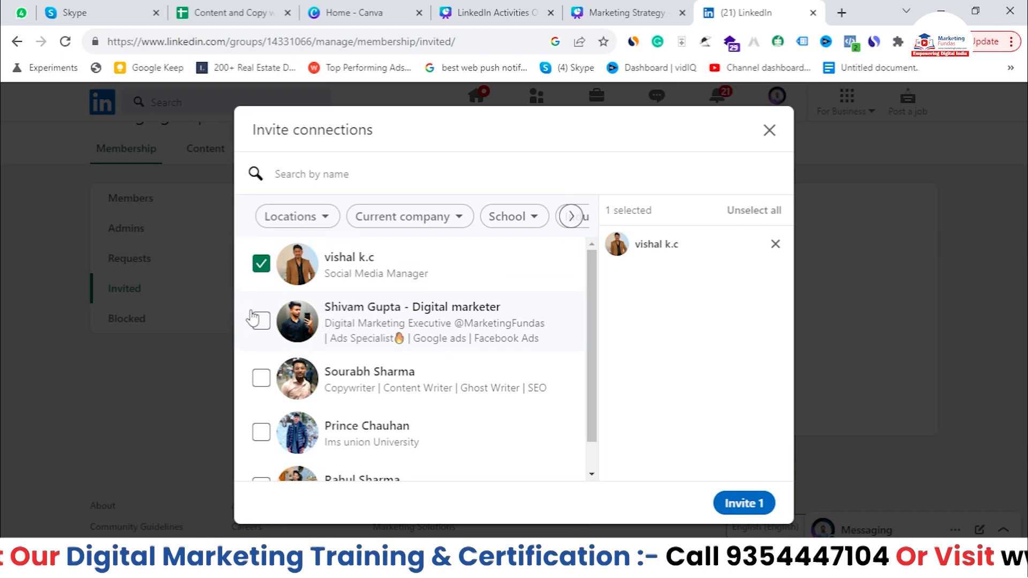
{"action": "left_click", "coordinate": [263, 266]}
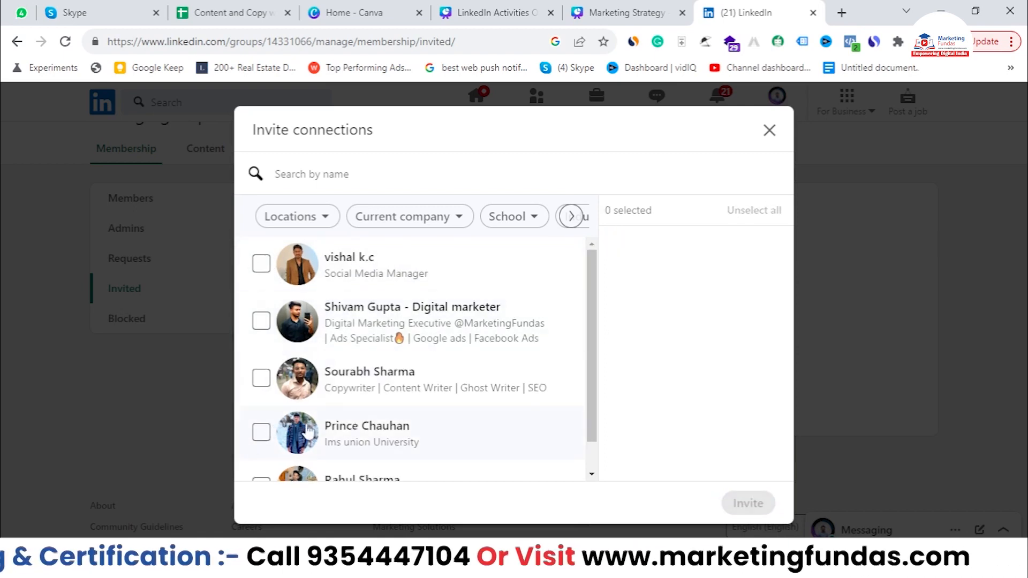
Select the first and third connections in the invitation list, leaving the second unselected, and invite them to the group
{"action": "scroll", "coordinate": [309, 431], "scroll_direction": "down", "scroll_amount": 1}
{"action": "left_click", "coordinate": [260, 345]}
{"action": "left_click", "coordinate": [255, 288]}
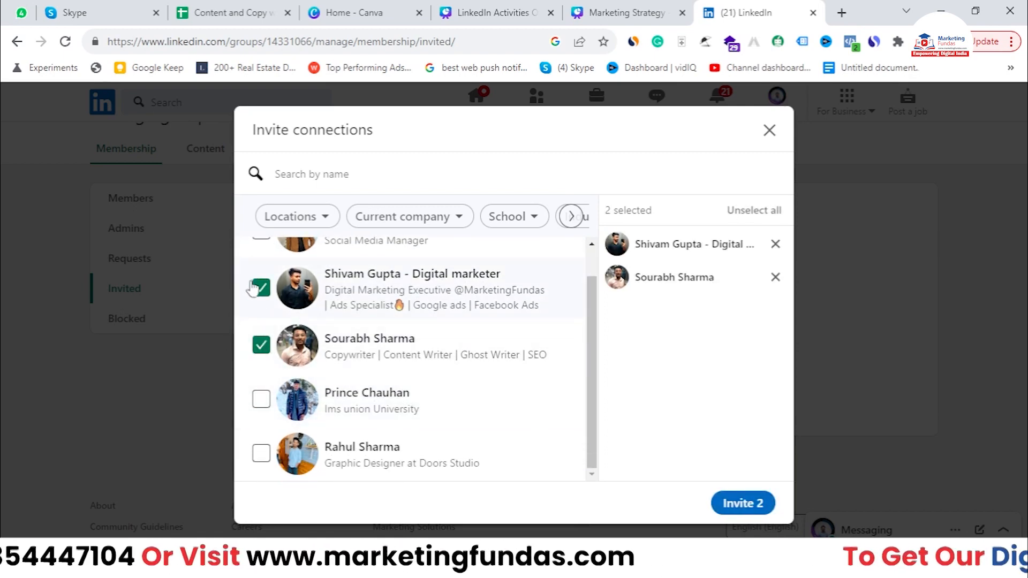
{"action": "scroll", "coordinate": [255, 289], "scroll_direction": "up", "scroll_amount": 1}
{"action": "left_click", "coordinate": [261, 267]}
{"action": "left_click", "coordinate": [259, 321]}
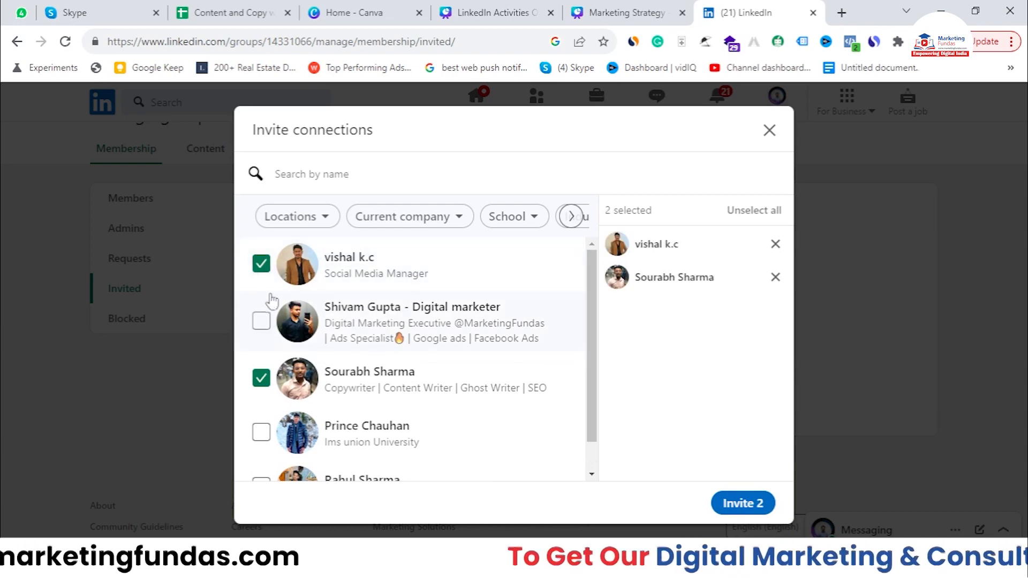
{"action": "left_click", "coordinate": [743, 504]}
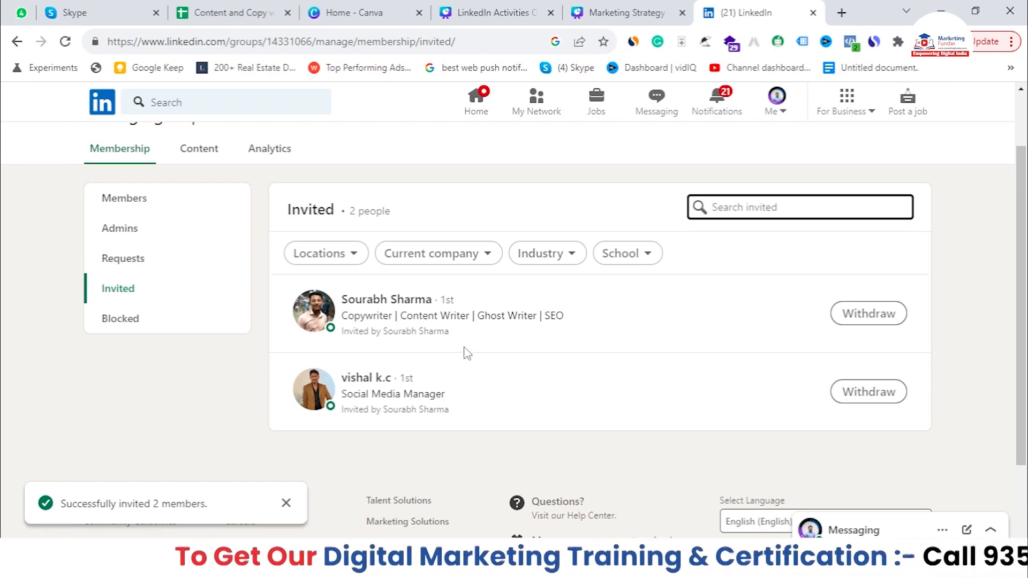
Look over the group's list of invited people and its blocked members page
{"action": "scroll", "coordinate": [1021, 300], "scroll_direction": "down", "scroll_amount": 1}
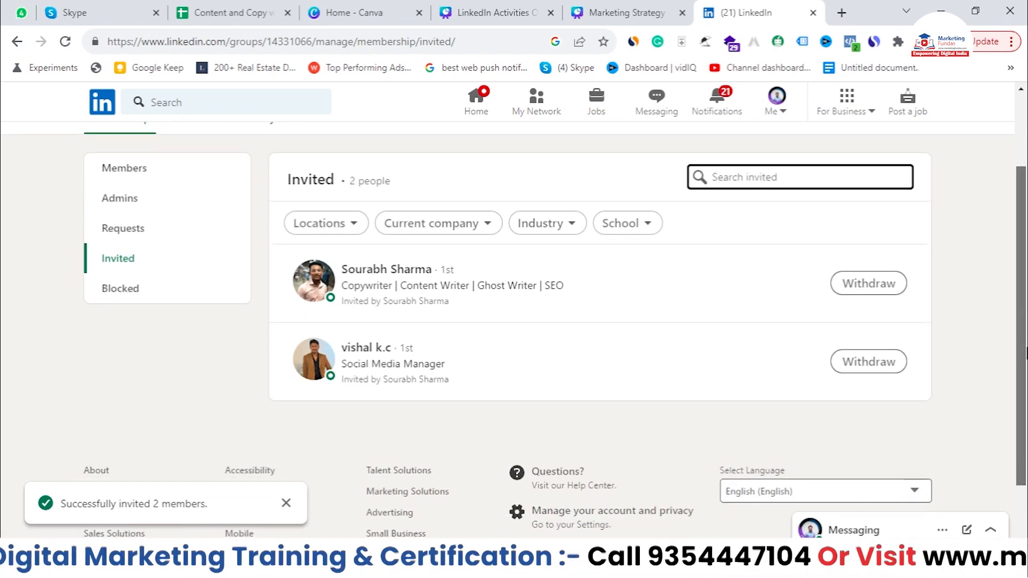
{"action": "scroll", "coordinate": [1020, 300], "scroll_direction": "up", "scroll_amount": 2}
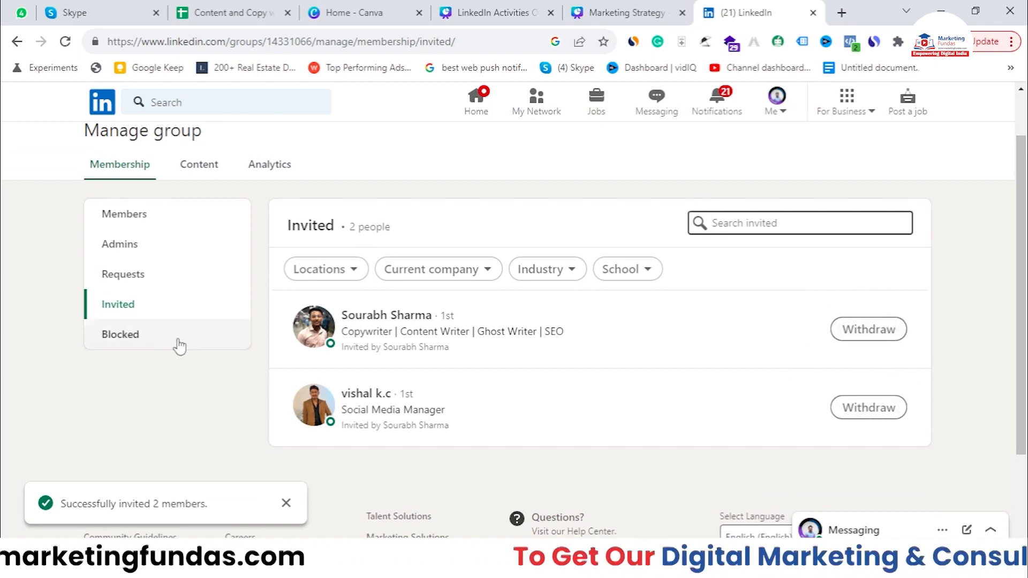
{"action": "left_click", "coordinate": [177, 343]}
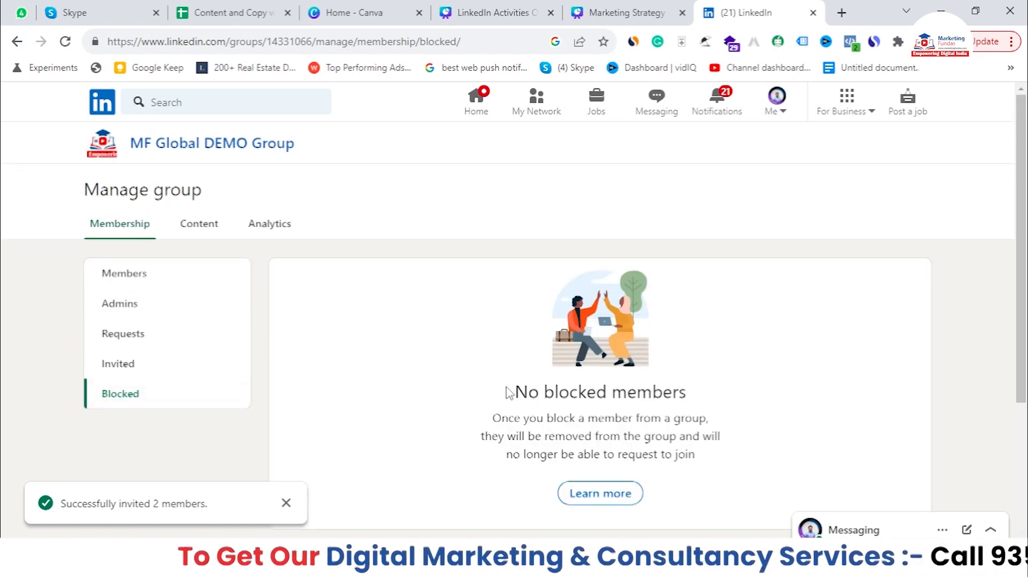
{"action": "scroll", "coordinate": [506, 394], "scroll_direction": "down", "scroll_amount": 1}
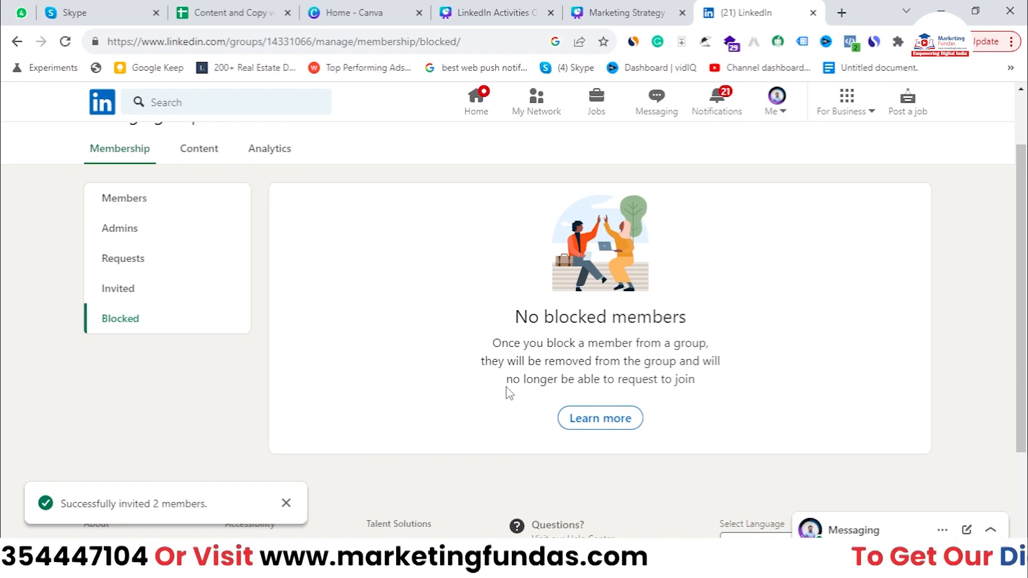
{"action": "scroll", "coordinate": [506, 387], "scroll_direction": "up", "scroll_amount": 1}
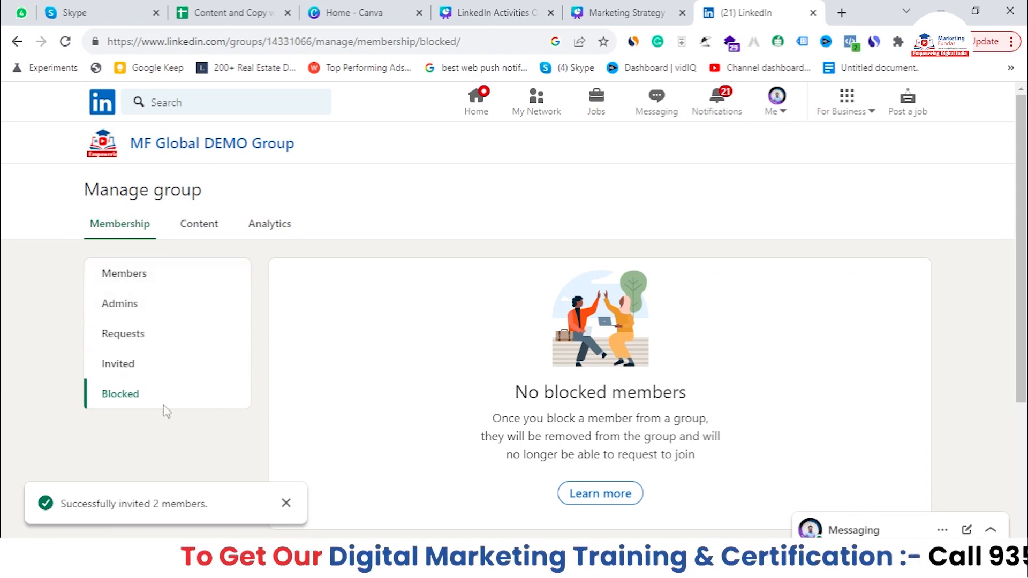
Open the group's content management and examine the pending posts area and the "Review new posts" setting
{"action": "left_click", "coordinate": [197, 229]}
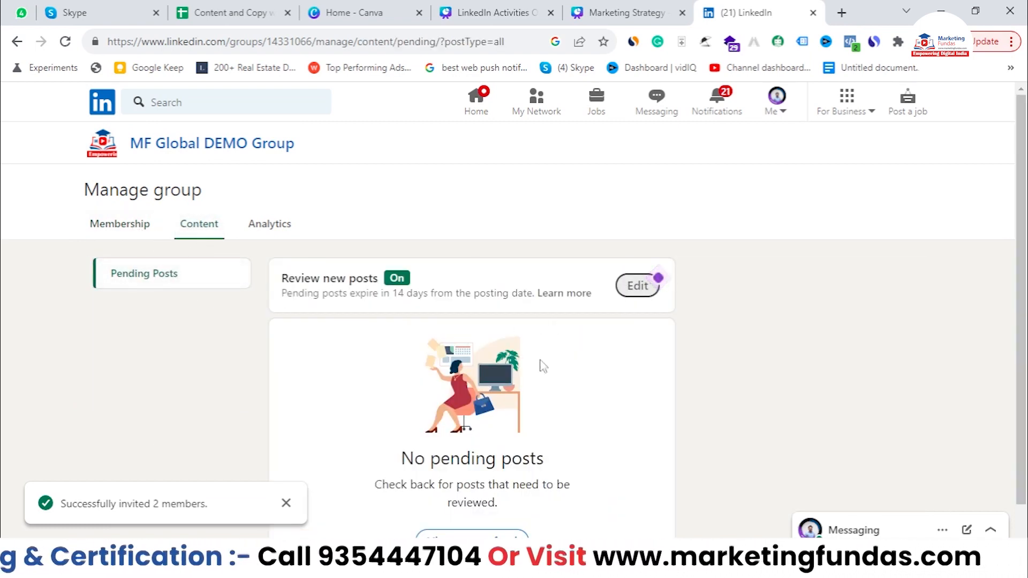
{"action": "scroll", "coordinate": [526, 392], "scroll_direction": "down", "scroll_amount": 1}
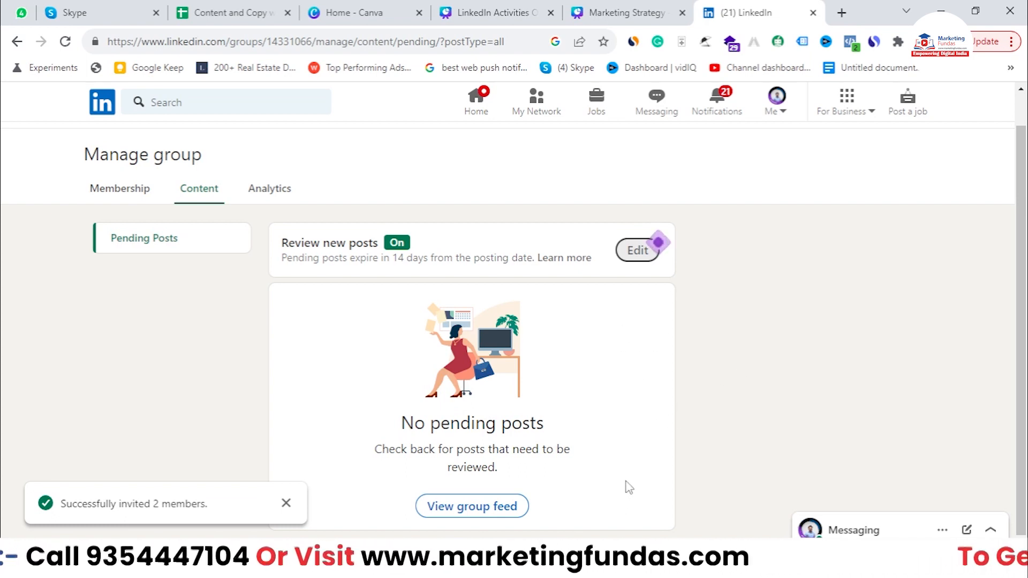
{"action": "left_click_drag", "start_coordinate": [280, 243], "coordinate": [380, 243]}
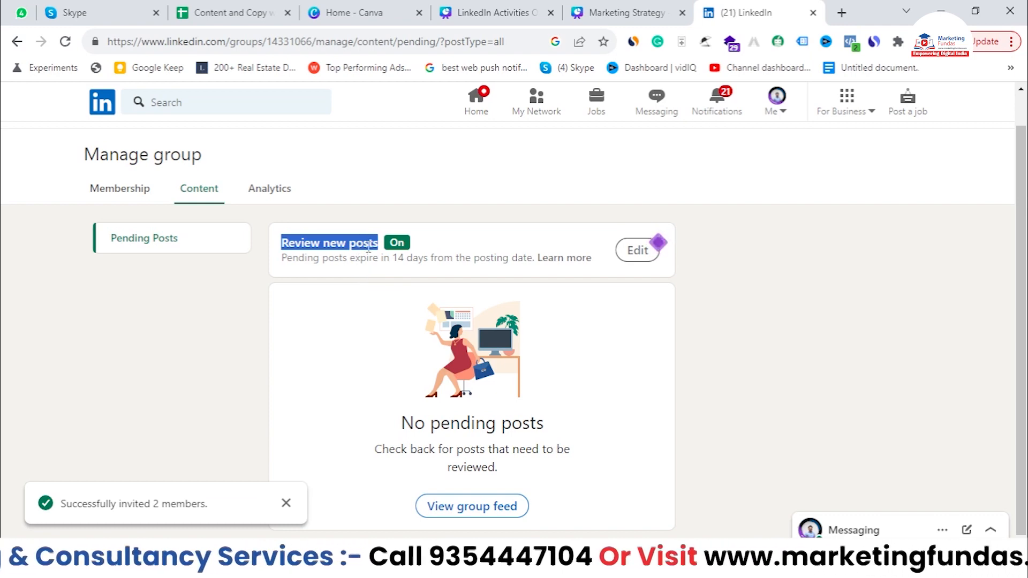
Set the review of new posts to "No review required" and save the setting
{"action": "left_click", "coordinate": [635, 251]}
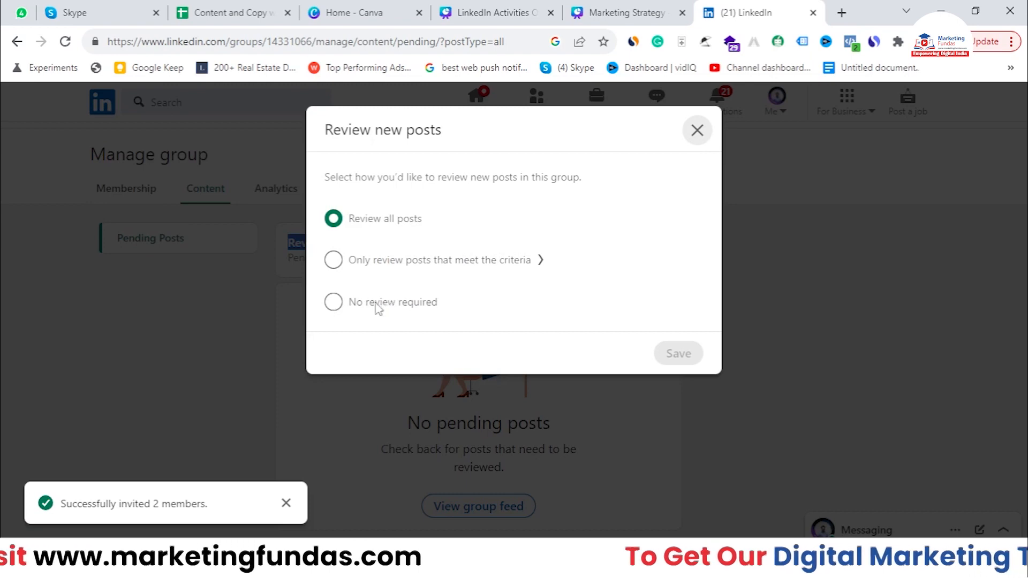
{"action": "left_click", "coordinate": [334, 302]}
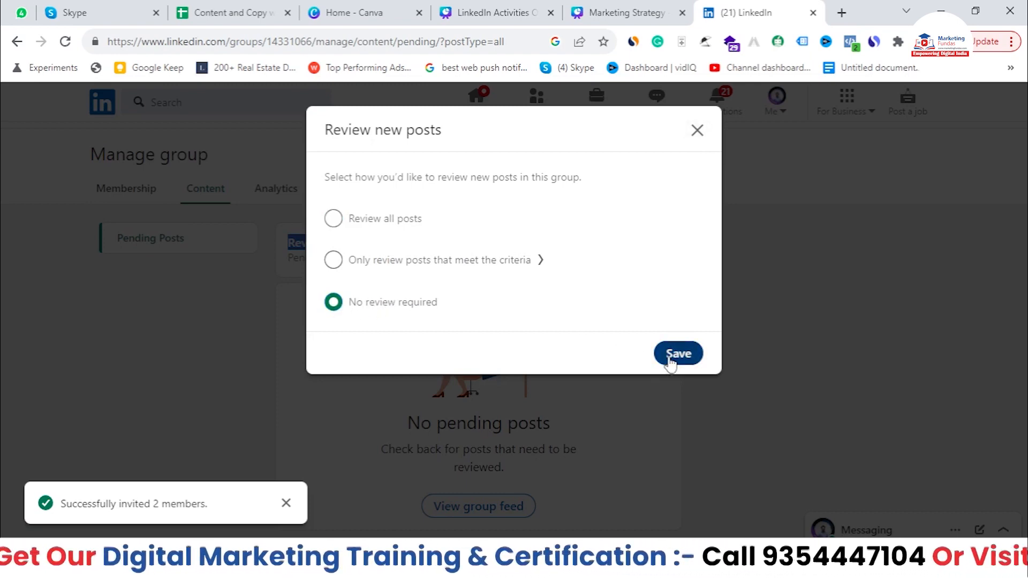
{"action": "left_click", "coordinate": [669, 356]}
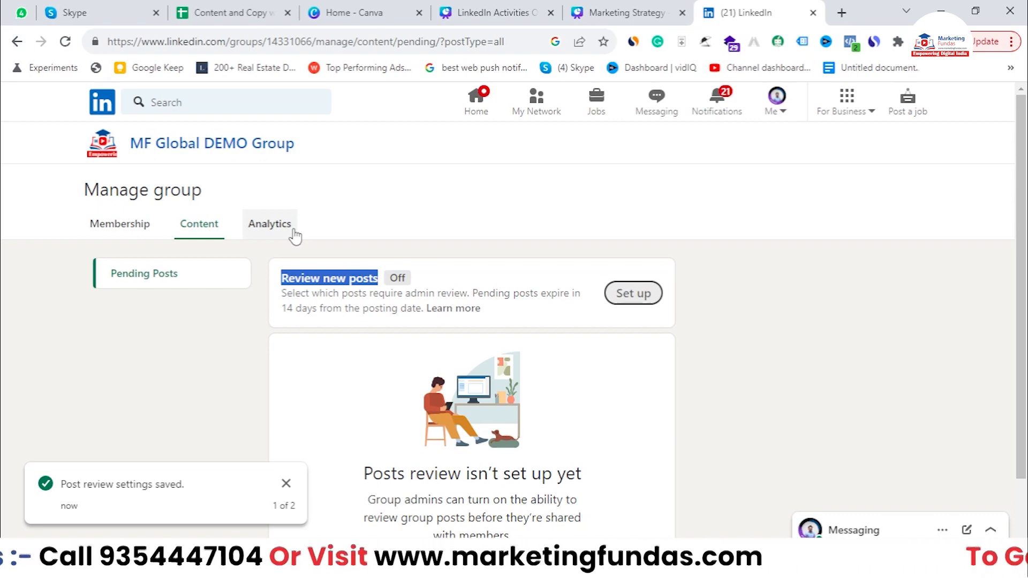
Try the criteria-based review of new posts with both "New group member" and "External links" selected
{"action": "left_click", "coordinate": [624, 294]}
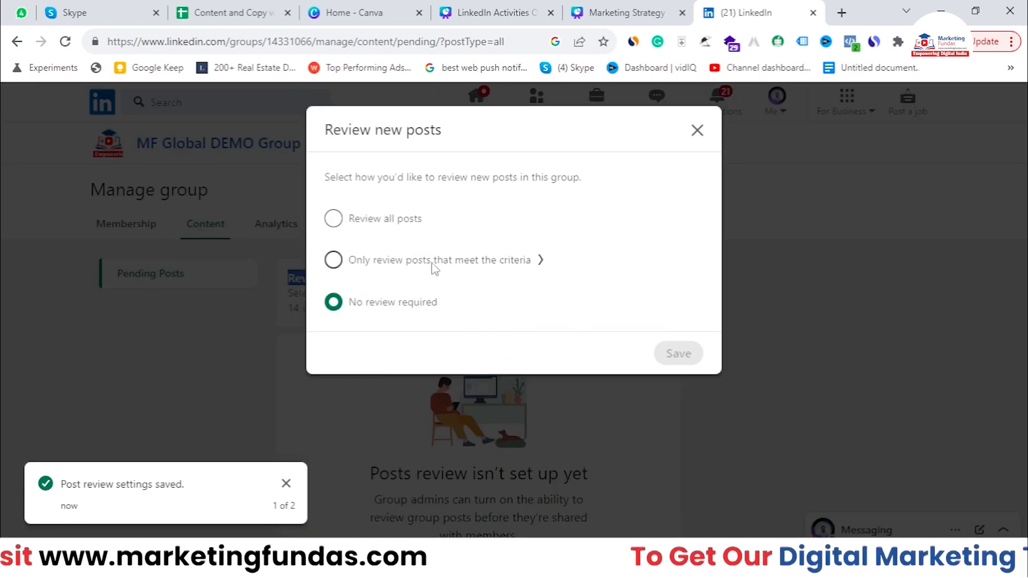
{"action": "left_click", "coordinate": [362, 218]}
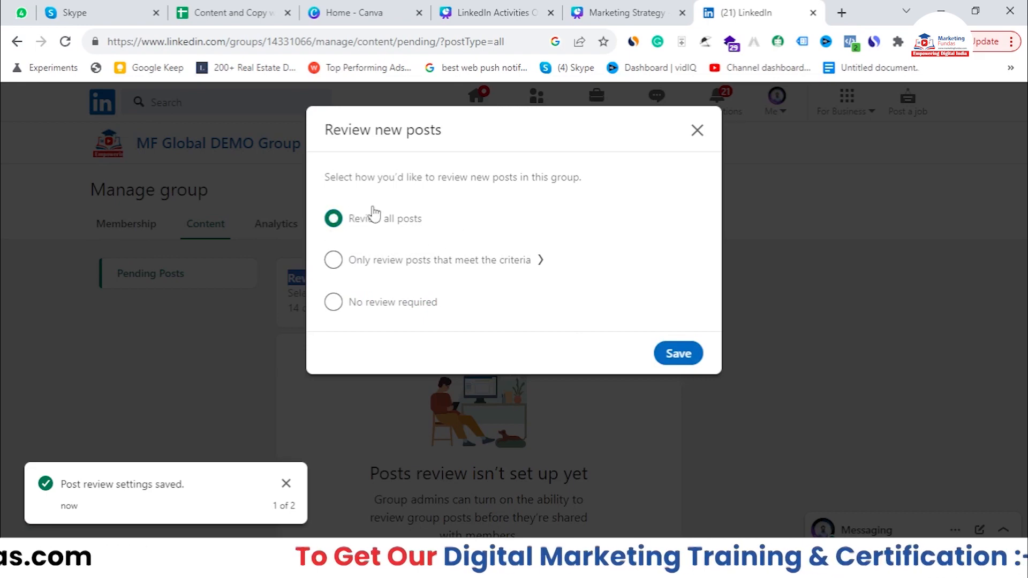
{"action": "left_click", "coordinate": [336, 268]}
{"action": "left_click", "coordinate": [617, 315]}
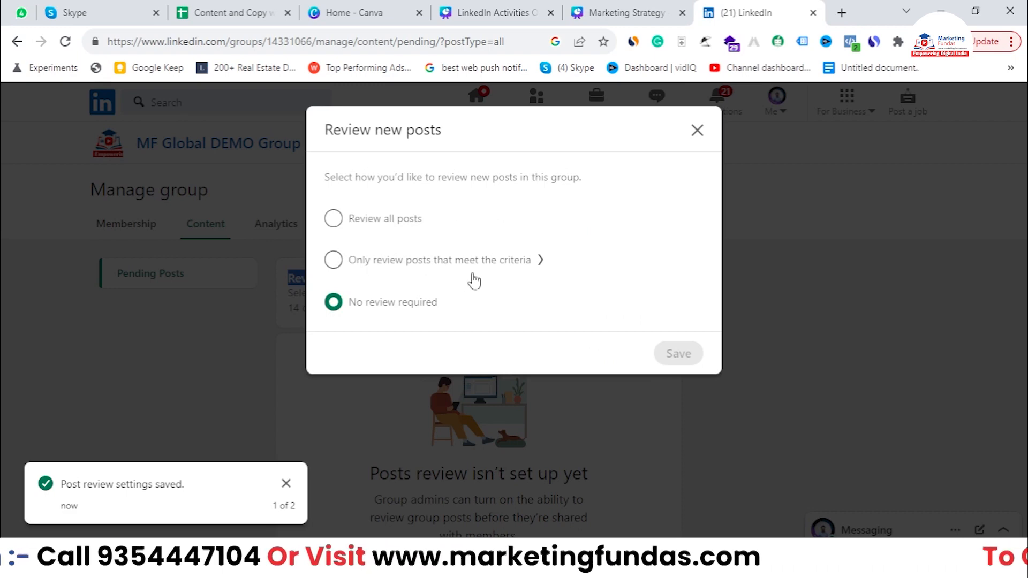
{"action": "left_click", "coordinate": [490, 267]}
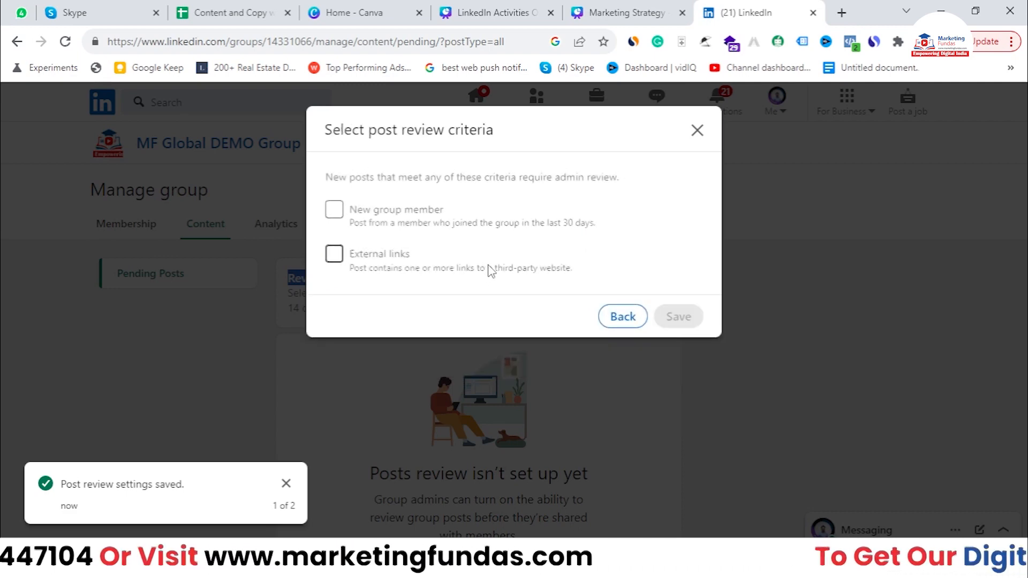
{"action": "left_click", "coordinate": [338, 209]}
{"action": "left_click", "coordinate": [333, 254]}
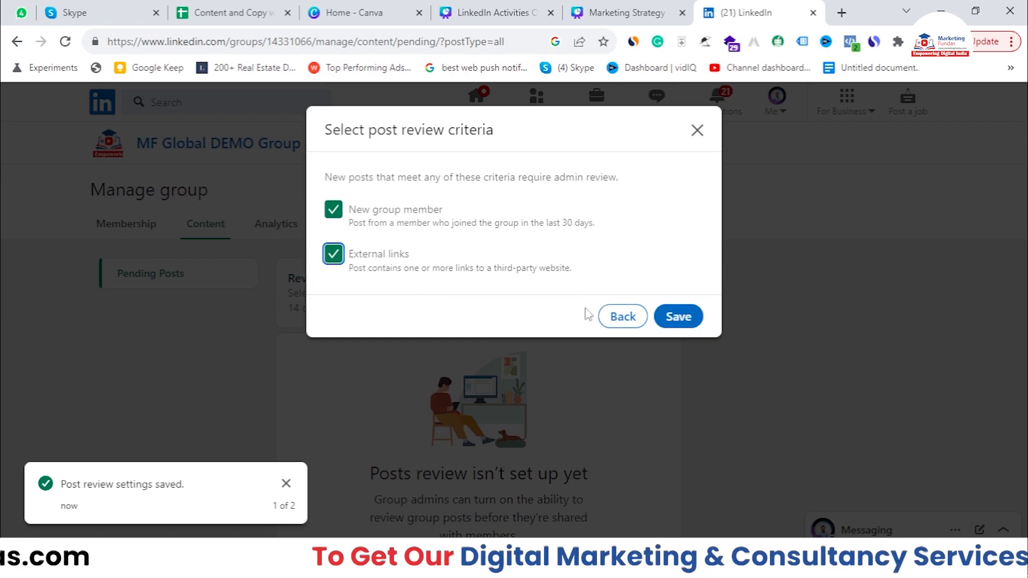
Return to the post review options, choose "Review all posts" and save the setting
{"action": "left_click", "coordinate": [621, 317]}
{"action": "left_click", "coordinate": [333, 218]}
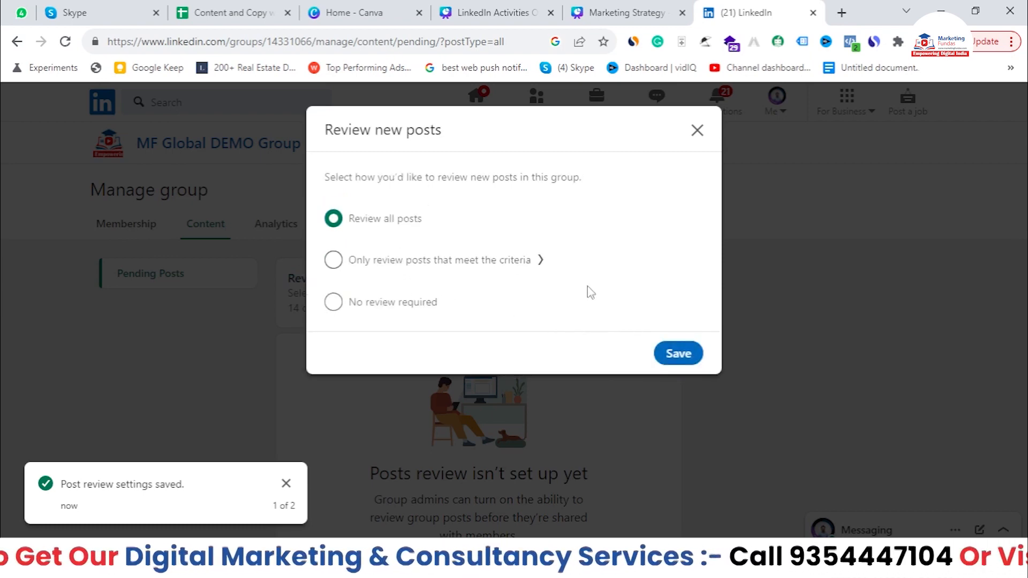
{"action": "left_click", "coordinate": [683, 362]}
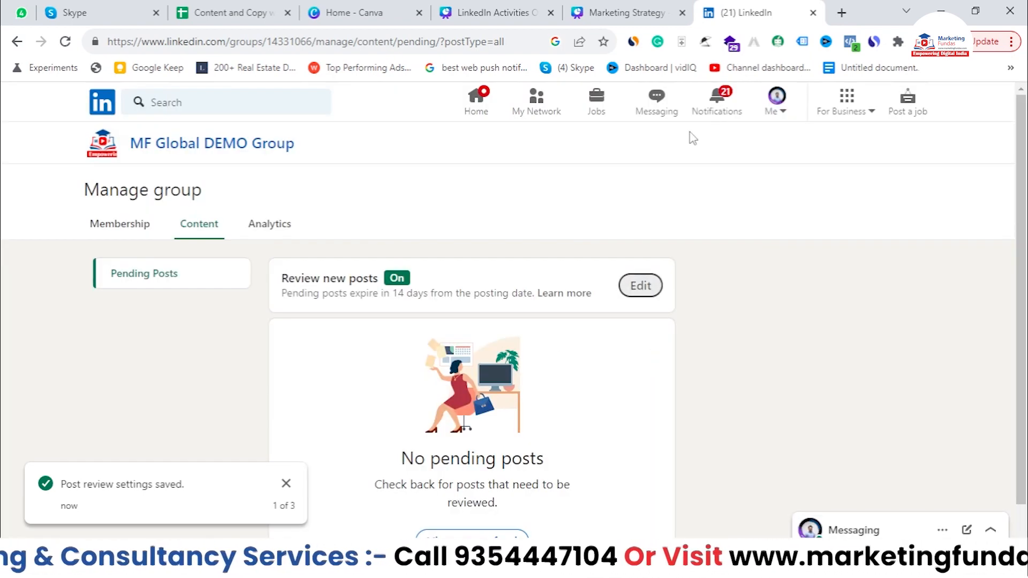
Open the group's growth analytics and examine the total members and active members in the growth highlights
{"action": "left_click", "coordinate": [269, 224]}
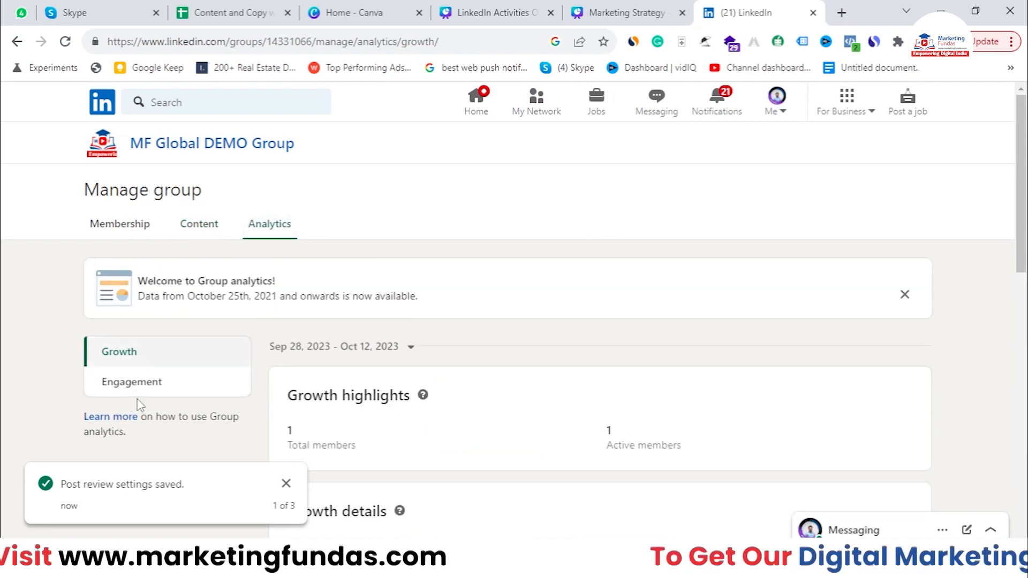
{"action": "left_click", "coordinate": [134, 383]}
{"action": "left_click", "coordinate": [133, 353]}
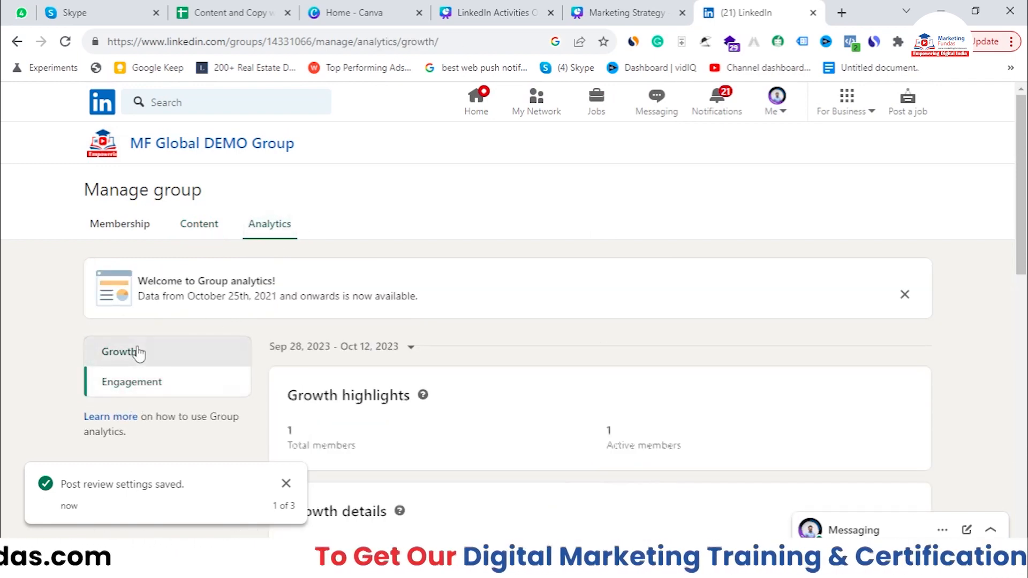
{"action": "scroll", "coordinate": [989, 220], "scroll_direction": "down", "scroll_amount": 5}
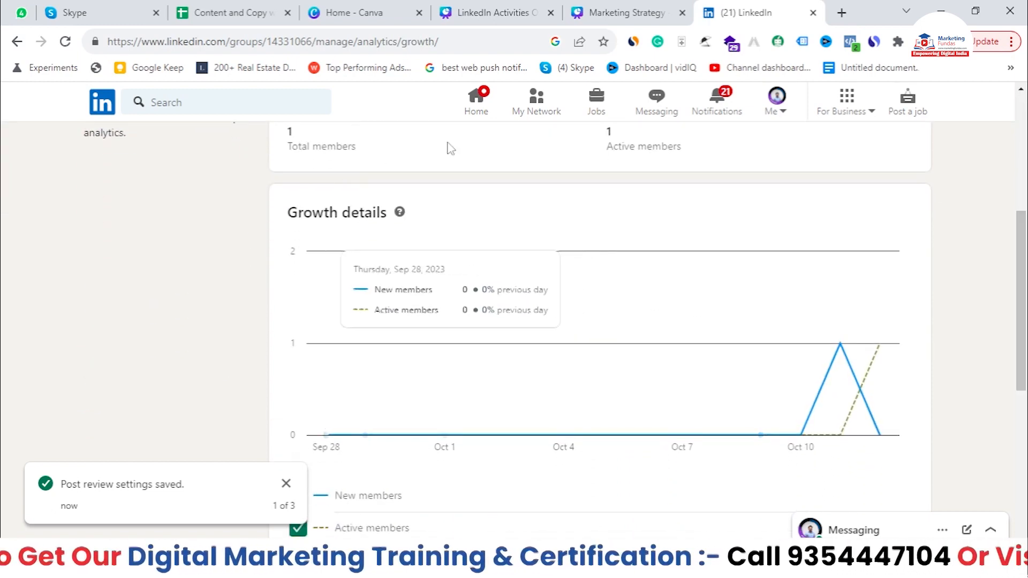
{"action": "scroll", "coordinate": [725, 308], "scroll_direction": "up", "scroll_amount": 1}
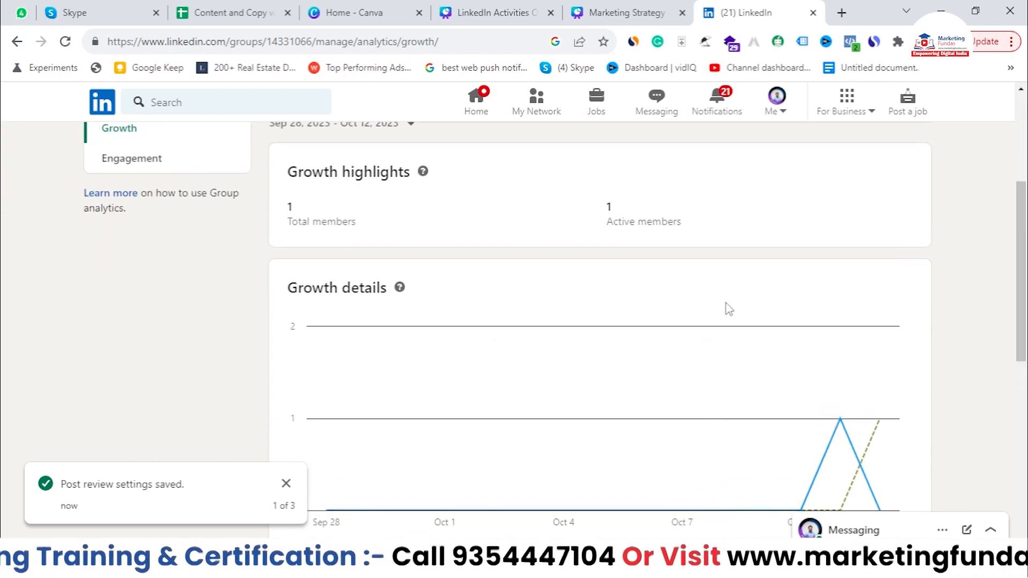
{"action": "mouse_move", "coordinate": [1023, 247]}
{"action": "left_mouse_down"}
{"action": "mouse_move", "coordinate": [1025, 320]}
{"action": "mouse_move", "coordinate": [1021, 231]}
{"action": "left_mouse_up"}
{"action": "scroll", "coordinate": [489, 255], "scroll_direction": "up", "scroll_amount": 1}
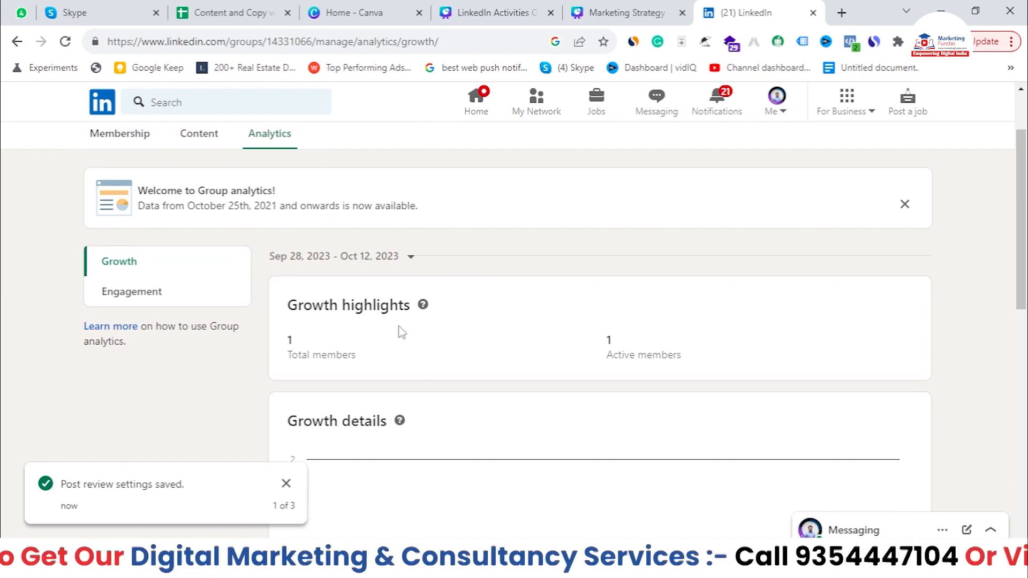
{"action": "left_click_drag", "start_coordinate": [291, 355], "coordinate": [421, 360]}
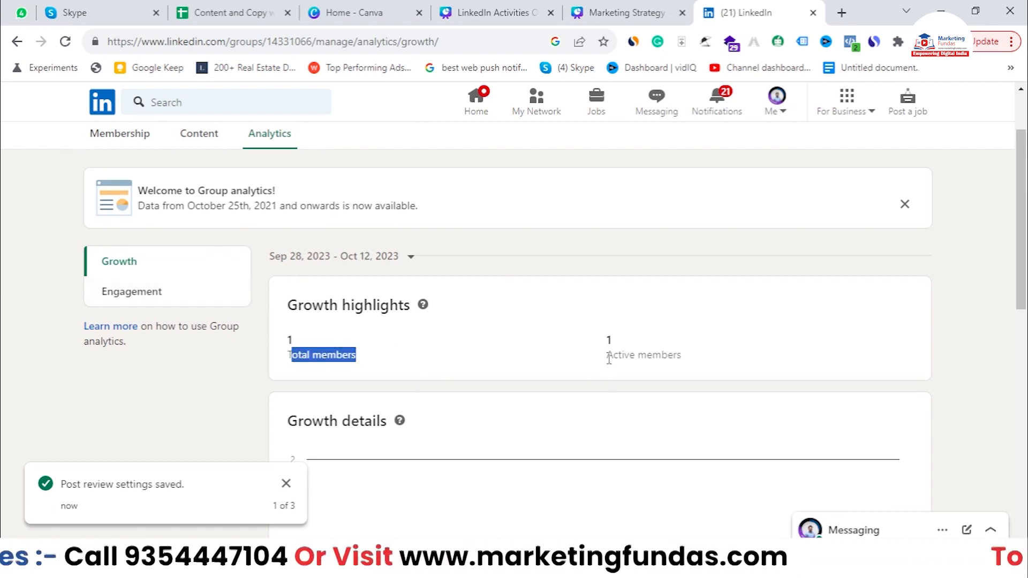
{"action": "mouse_move", "coordinate": [607, 356]}
{"action": "left_mouse_down"}
{"action": "mouse_move", "coordinate": [687, 360]}
{"action": "mouse_move", "coordinate": [605, 349]}
{"action": "left_mouse_up"}
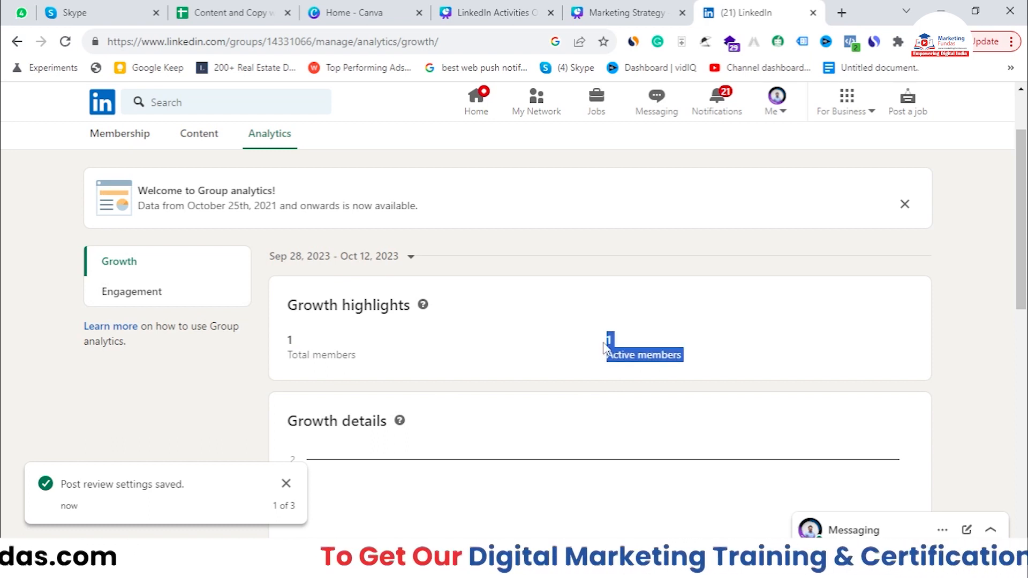
Examine the growth details chart of new members and active members by date
{"action": "scroll", "coordinate": [702, 314], "scroll_direction": "down", "scroll_amount": 3}
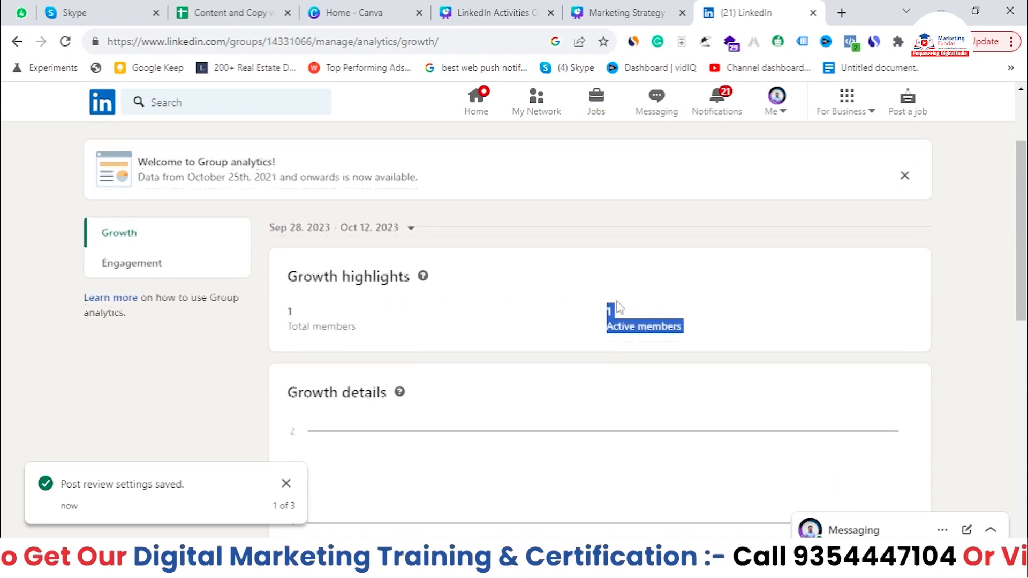
{"action": "scroll", "coordinate": [321, 276], "scroll_direction": "down", "scroll_amount": 1}
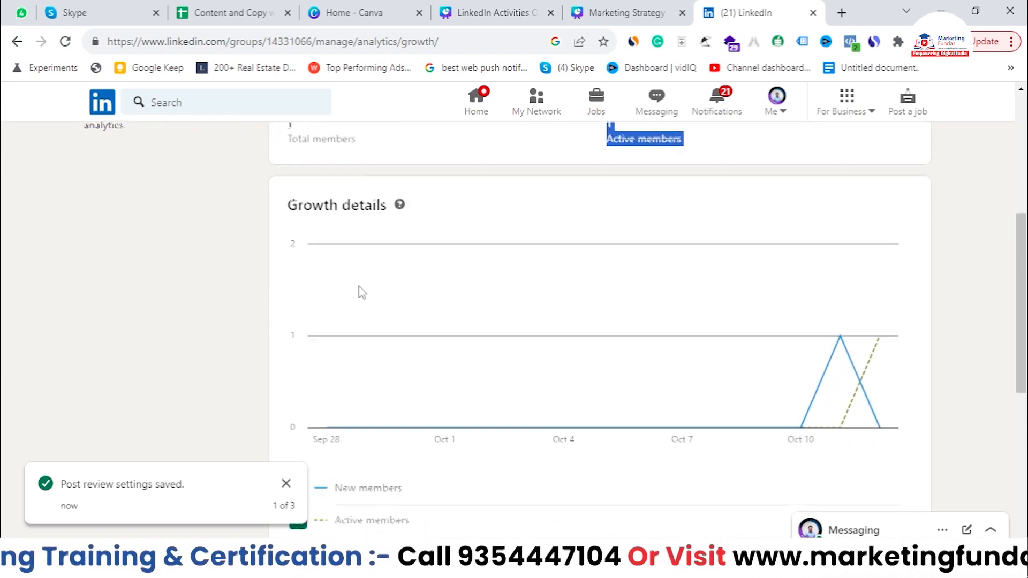
{"action": "scroll", "coordinate": [342, 281], "scroll_direction": "up", "scroll_amount": 1}
{"action": "scroll", "coordinate": [352, 284], "scroll_direction": "down", "scroll_amount": 5}
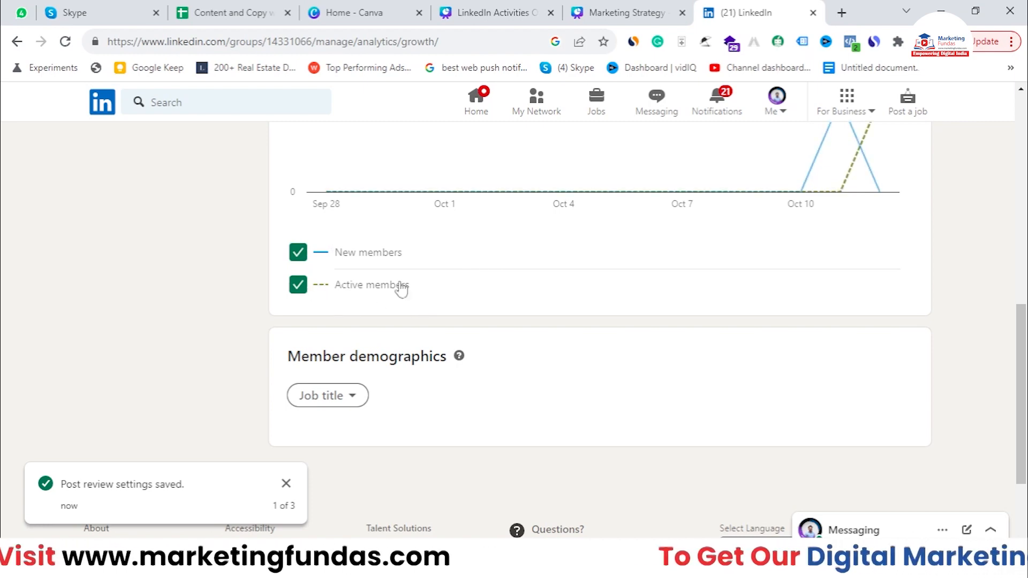
{"action": "scroll", "coordinate": [397, 289], "scroll_direction": "up", "scroll_amount": 3}
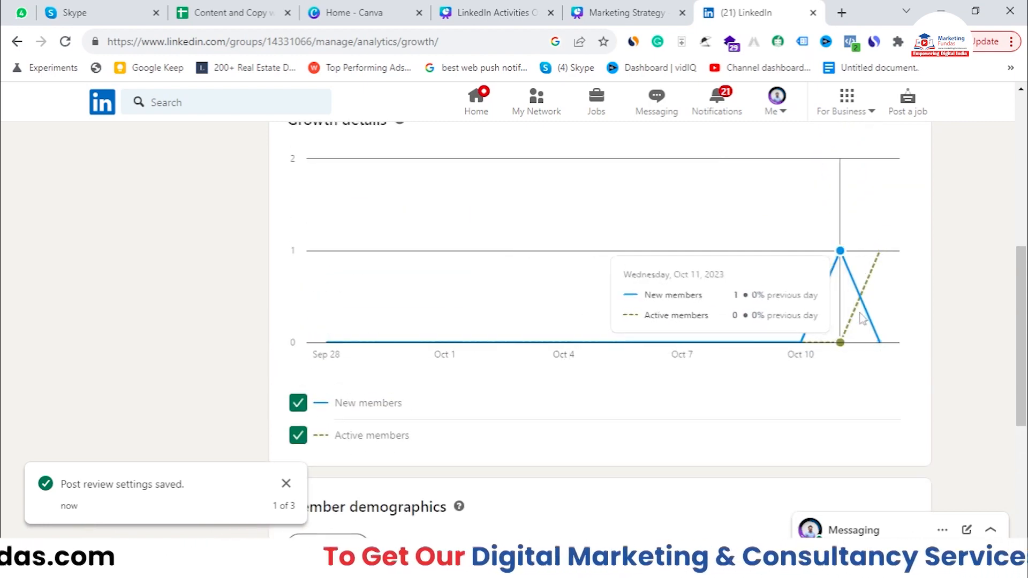
Inspect the member demographics section and the categories available for its breakdown
{"action": "scroll", "coordinate": [848, 341], "scroll_direction": "down", "scroll_amount": 4}
{"action": "scroll", "coordinate": [849, 341], "scroll_direction": "up", "scroll_amount": 1}
{"action": "left_click_drag", "start_coordinate": [288, 226], "coordinate": [446, 226]}
{"action": "left_click", "coordinate": [366, 275]}
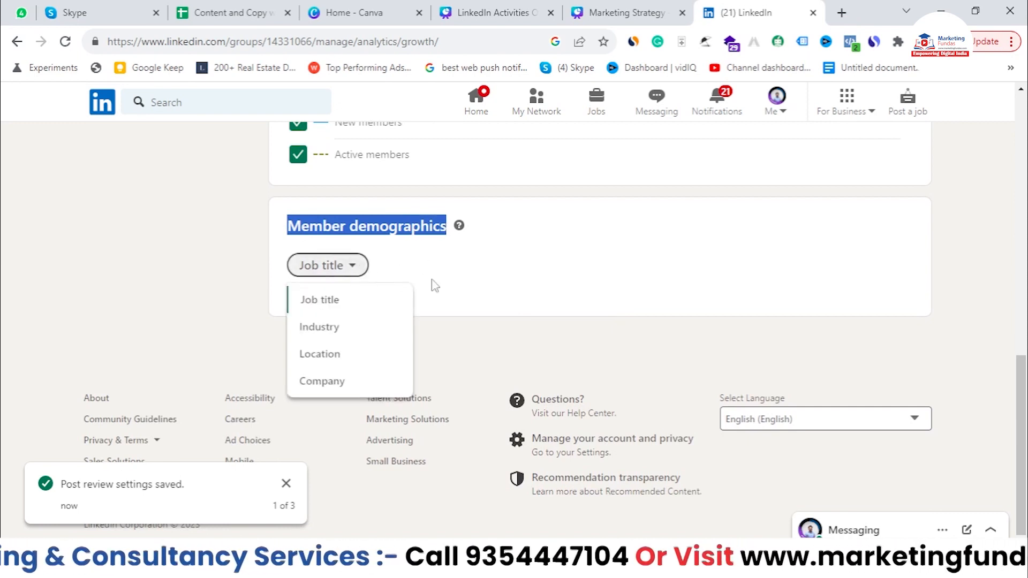
{"action": "left_click", "coordinate": [606, 316]}
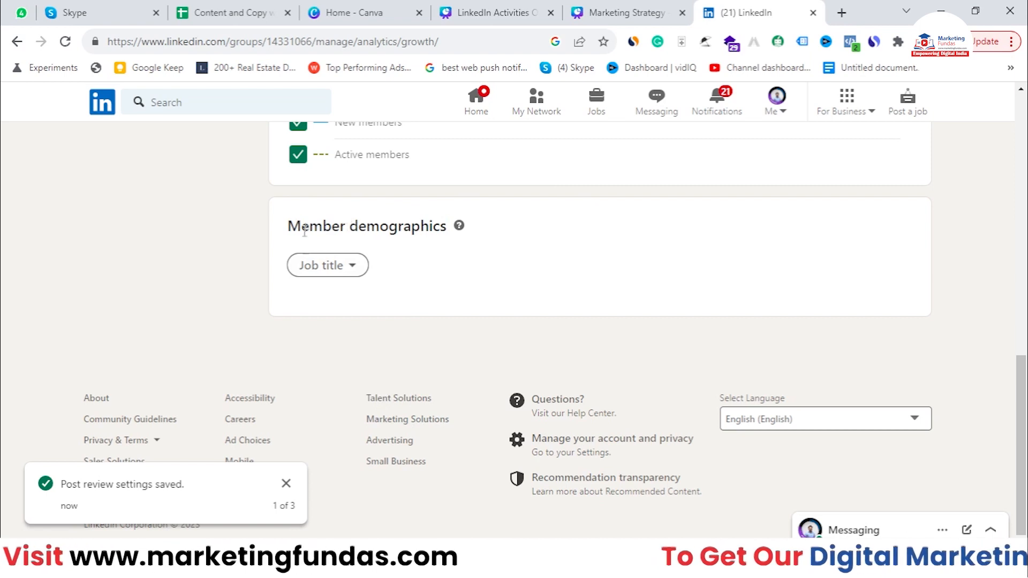
{"action": "left_click", "coordinate": [330, 265]}
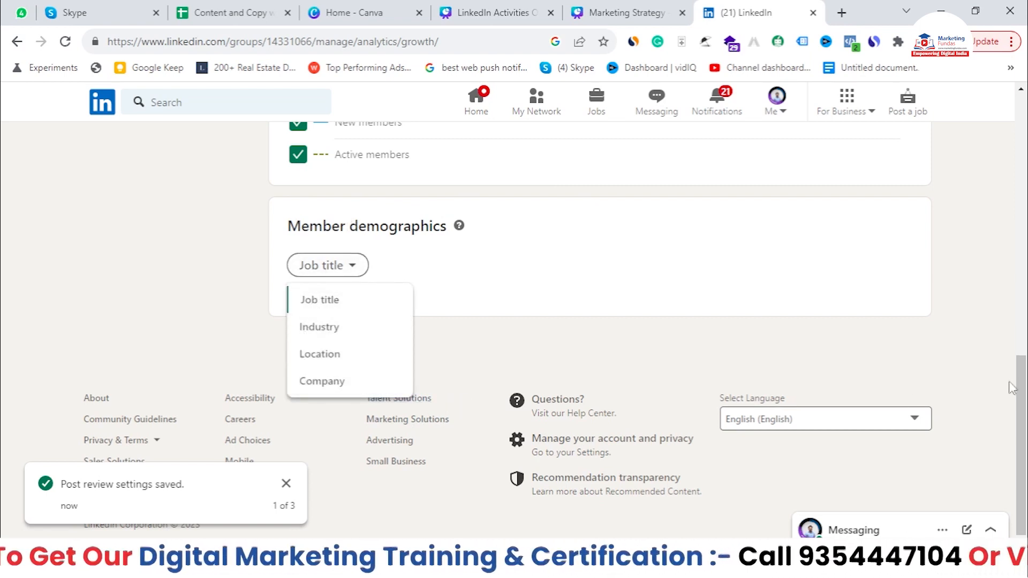
Open the group's engagement analytics and examine the posts and post views in the engagement highlights
{"action": "left_click_drag", "start_coordinate": [1013, 387], "coordinate": [1013, 161]}
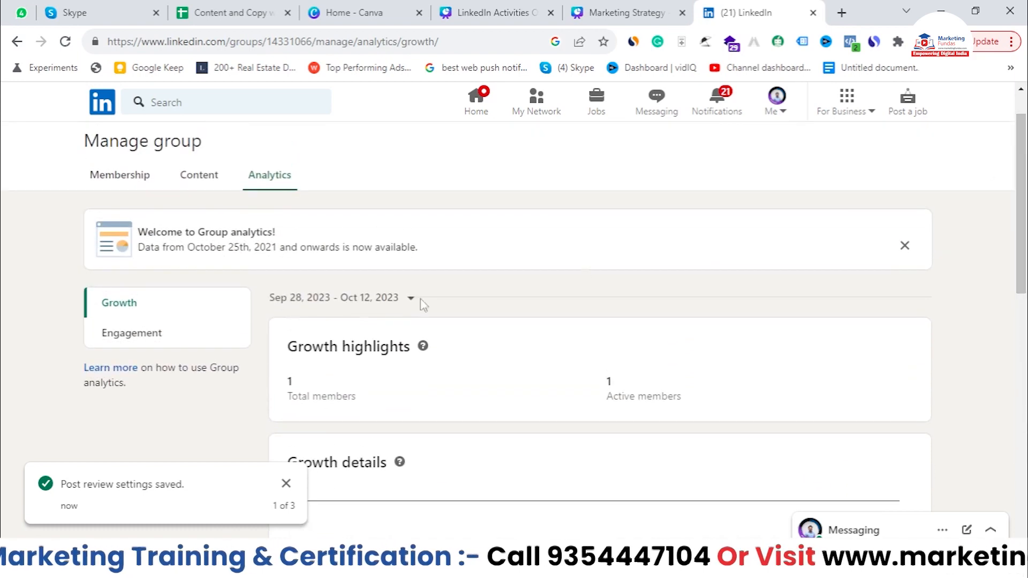
{"action": "left_click", "coordinate": [157, 328]}
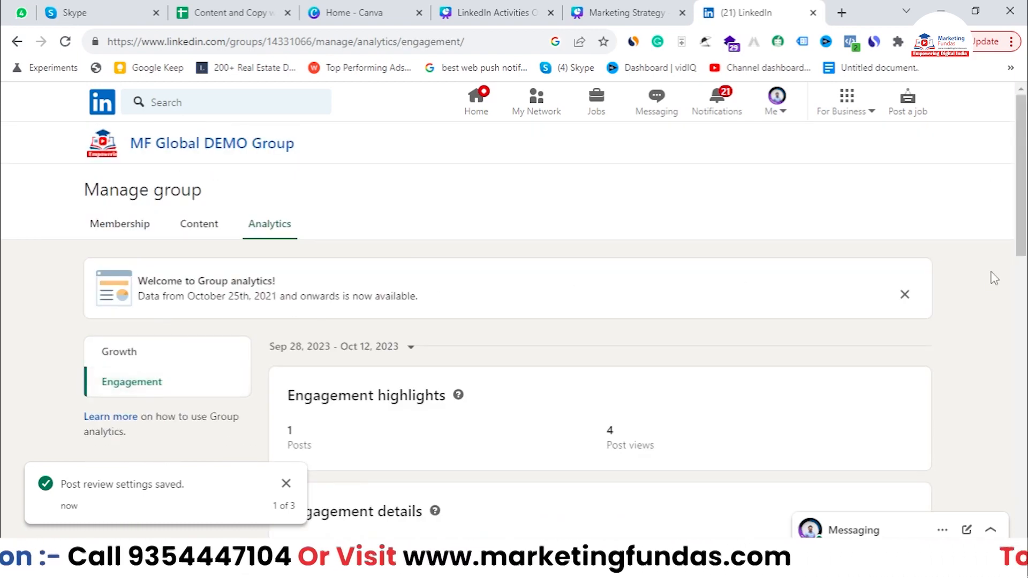
{"action": "scroll", "coordinate": [991, 278], "scroll_direction": "down", "scroll_amount": 1}
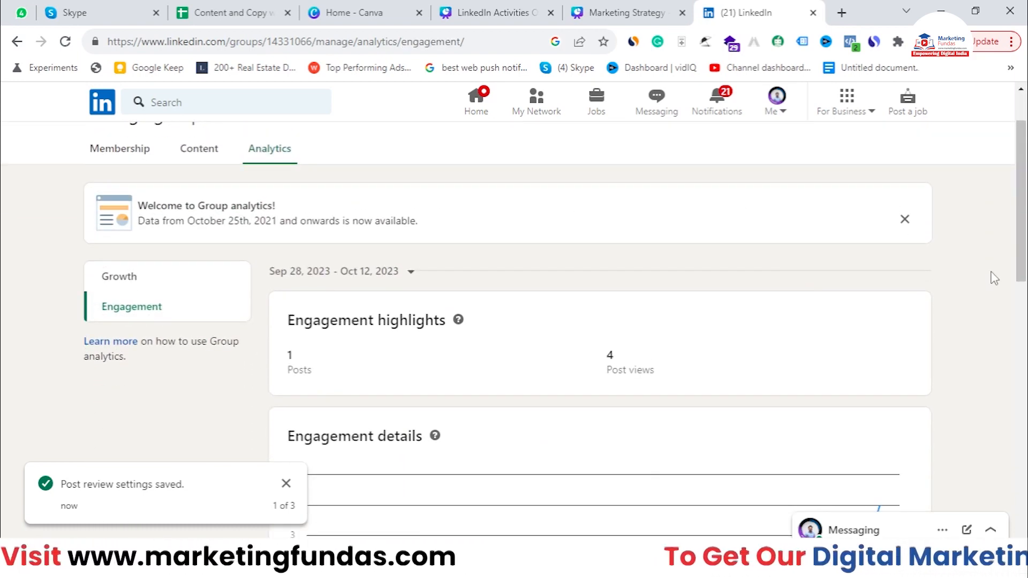
{"action": "scroll", "coordinate": [994, 278], "scroll_direction": "down", "scroll_amount": 2}
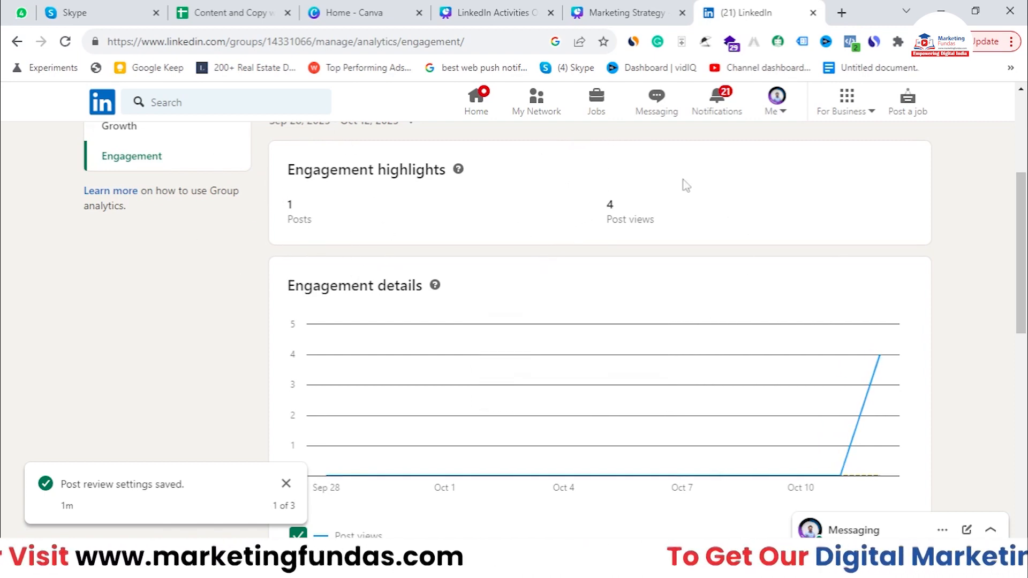
Examine the engagement details chart of post views, comments and reactions, and the most engaging group posts section
{"action": "scroll", "coordinate": [616, 202], "scroll_direction": "down", "scroll_amount": 1}
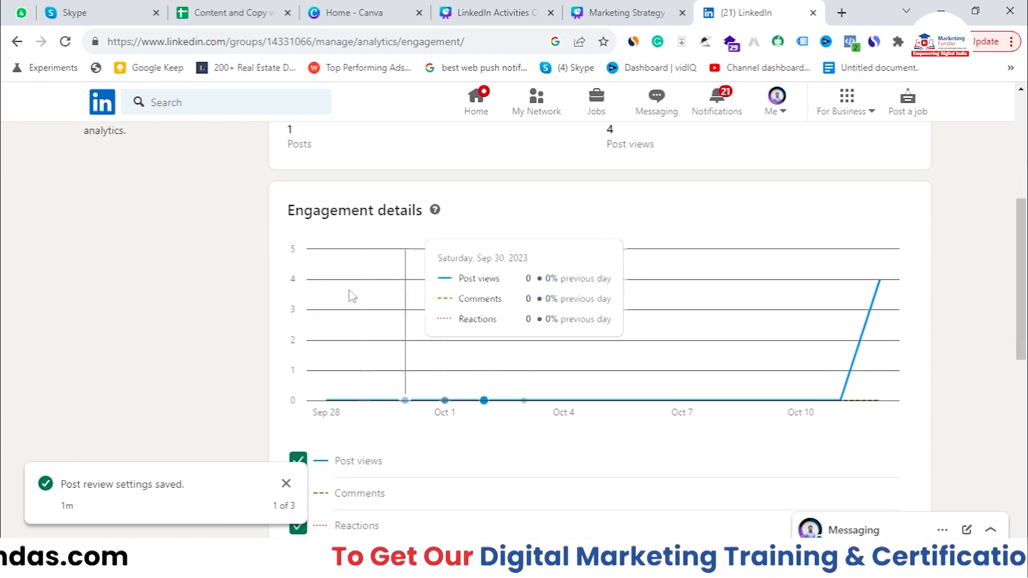
{"action": "left_click_drag", "start_coordinate": [279, 214], "coordinate": [435, 220]}
{"action": "scroll", "coordinate": [339, 343], "scroll_direction": "down", "scroll_amount": 1}
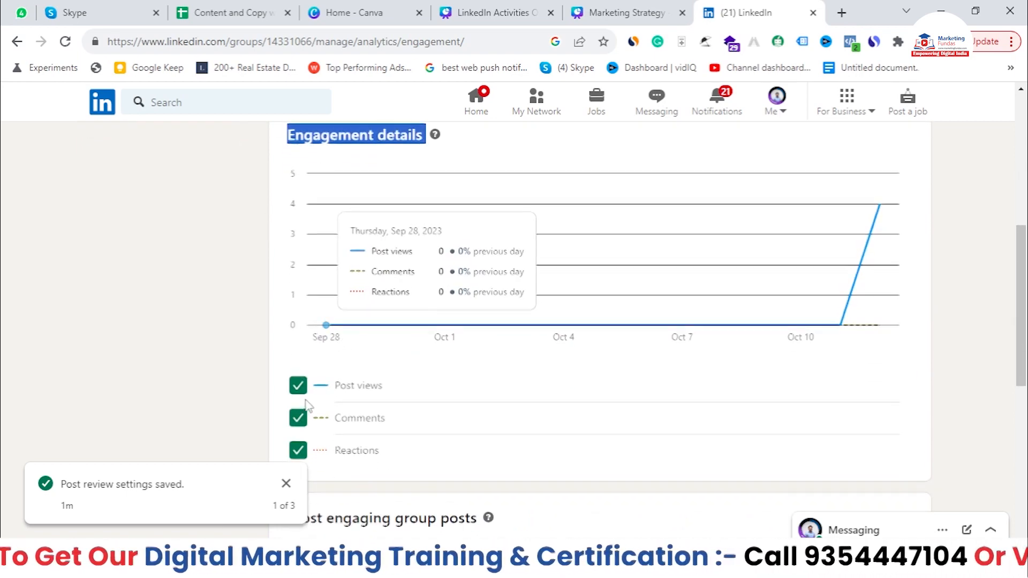
{"action": "scroll", "coordinate": [337, 321], "scroll_direction": "down", "scroll_amount": 2}
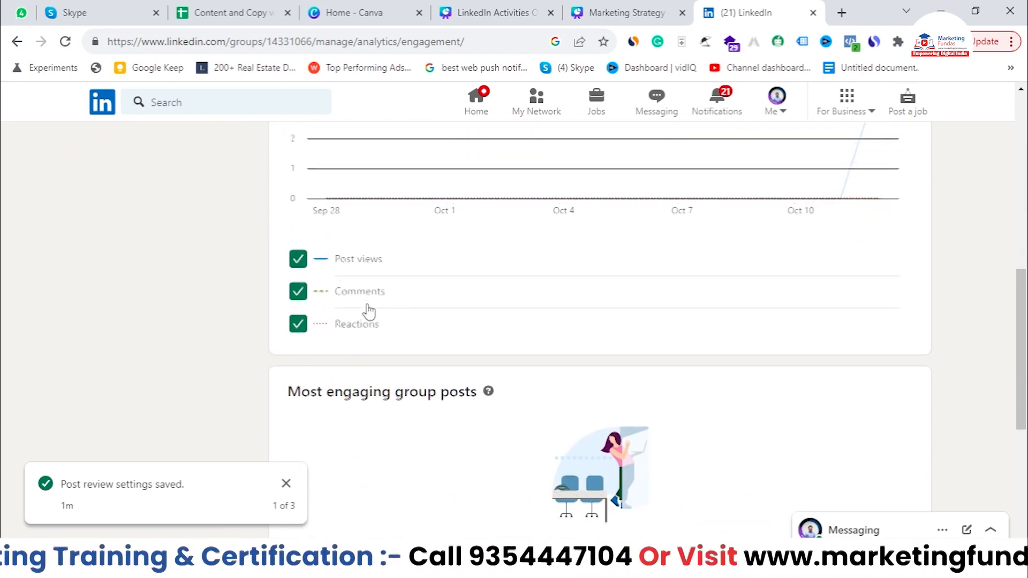
{"action": "scroll", "coordinate": [367, 310], "scroll_direction": "down", "scroll_amount": 4}
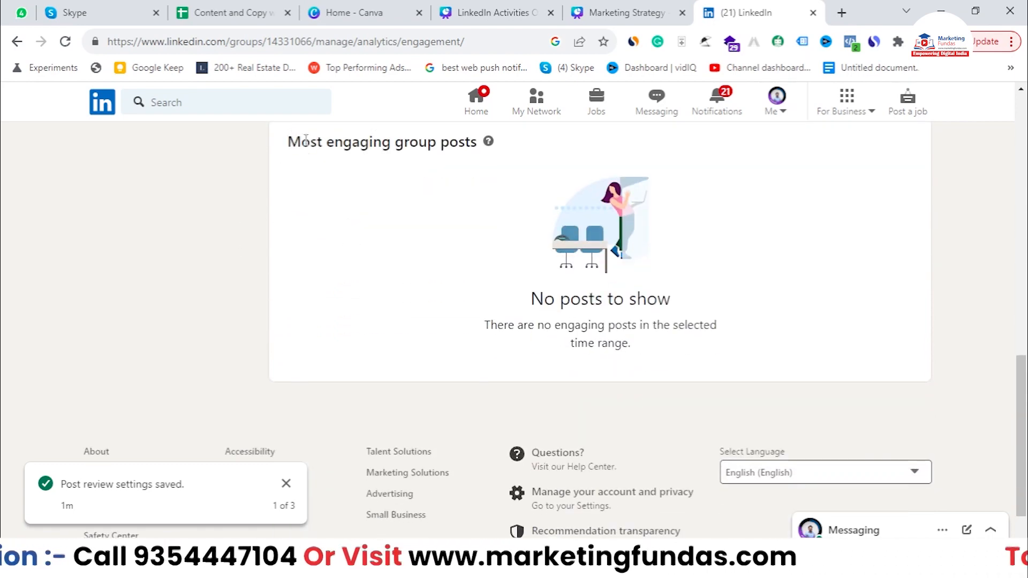
{"action": "left_click_drag", "start_coordinate": [306, 140], "coordinate": [485, 141]}
Leave the analytics and return to the main page of MF Global DEMO Group
{"action": "left_click_drag", "start_coordinate": [1022, 369], "coordinate": [1026, 280]}
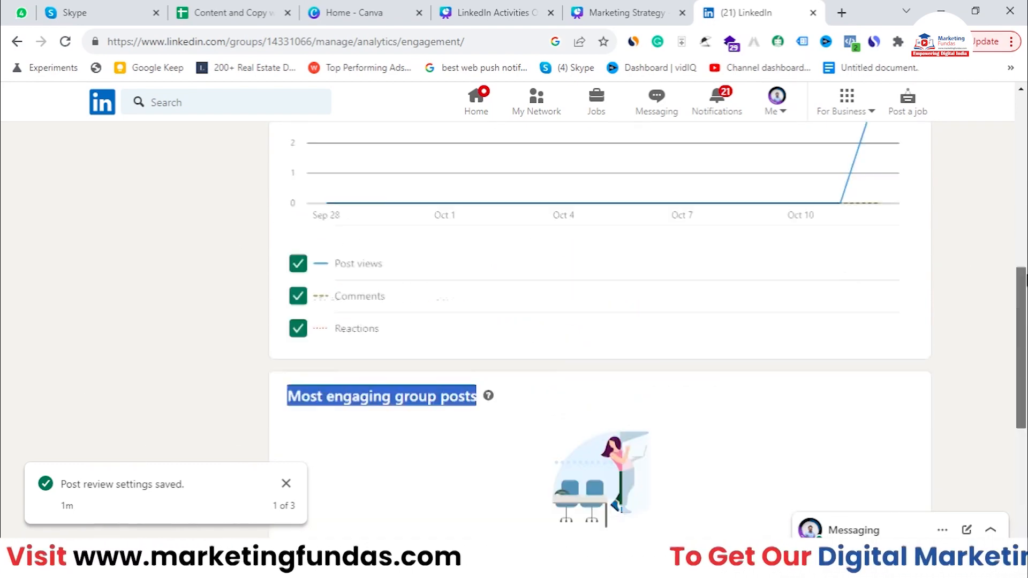
{"action": "scroll", "coordinate": [844, 189], "scroll_direction": "up", "scroll_amount": 9}
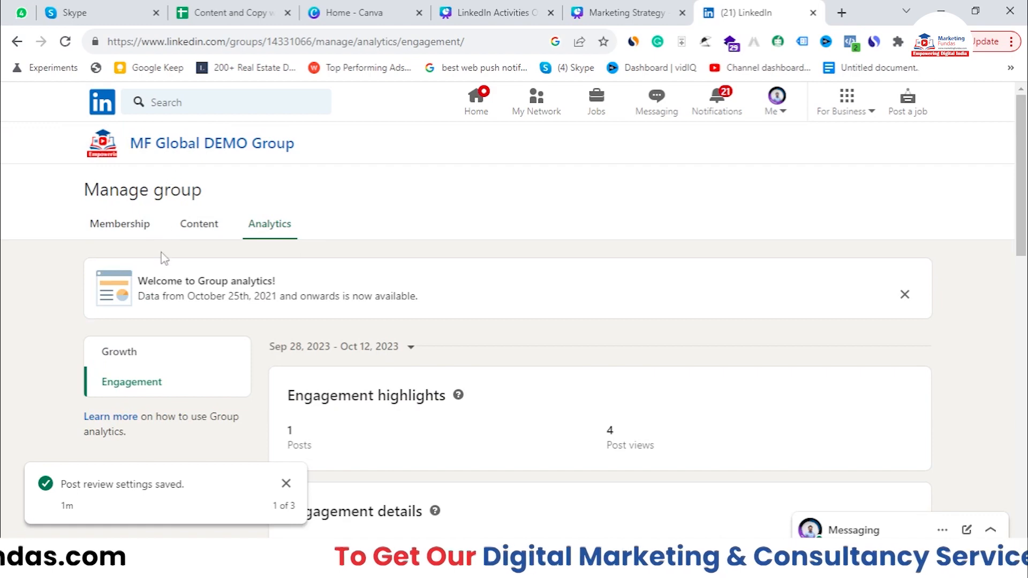
{"action": "left_click_drag", "start_coordinate": [96, 195], "coordinate": [244, 167]}
{"action": "left_click", "coordinate": [243, 152]}
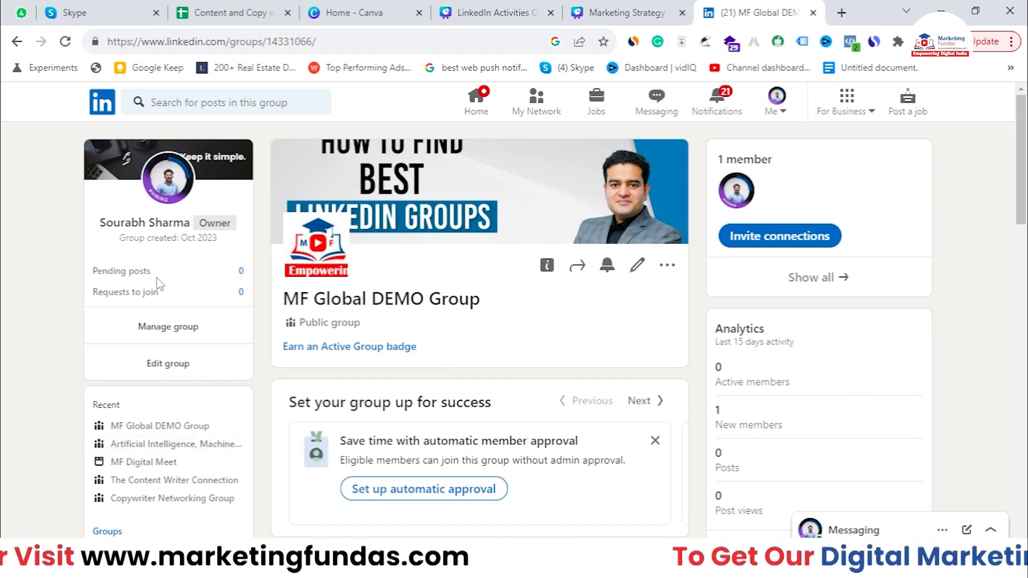
Open the group's edit form, review its name, description, industries, location, rules and permissions, and close it without saving
{"action": "left_click", "coordinate": [169, 365]}
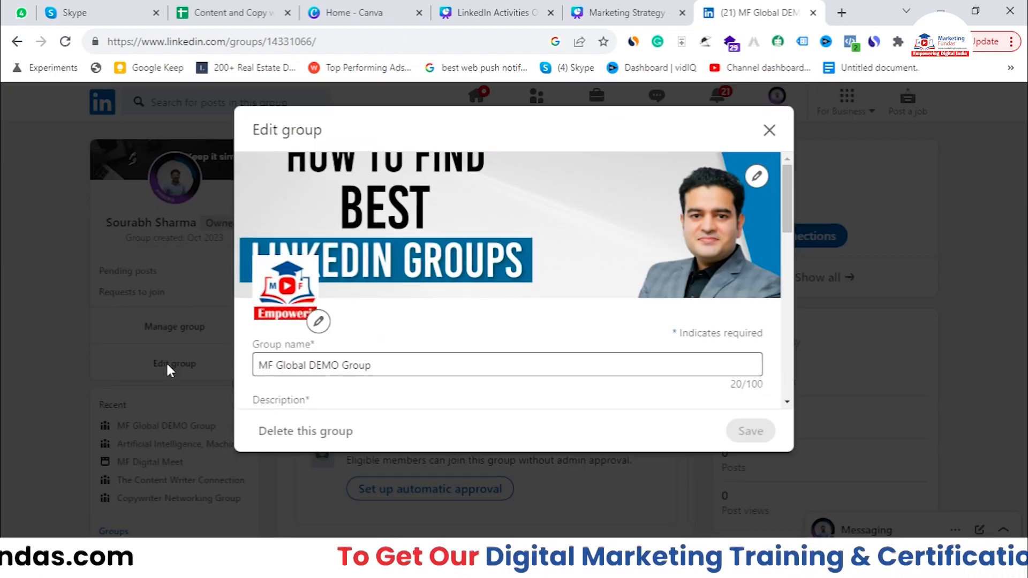
{"action": "scroll", "coordinate": [656, 304], "scroll_direction": "down", "scroll_amount": 10}
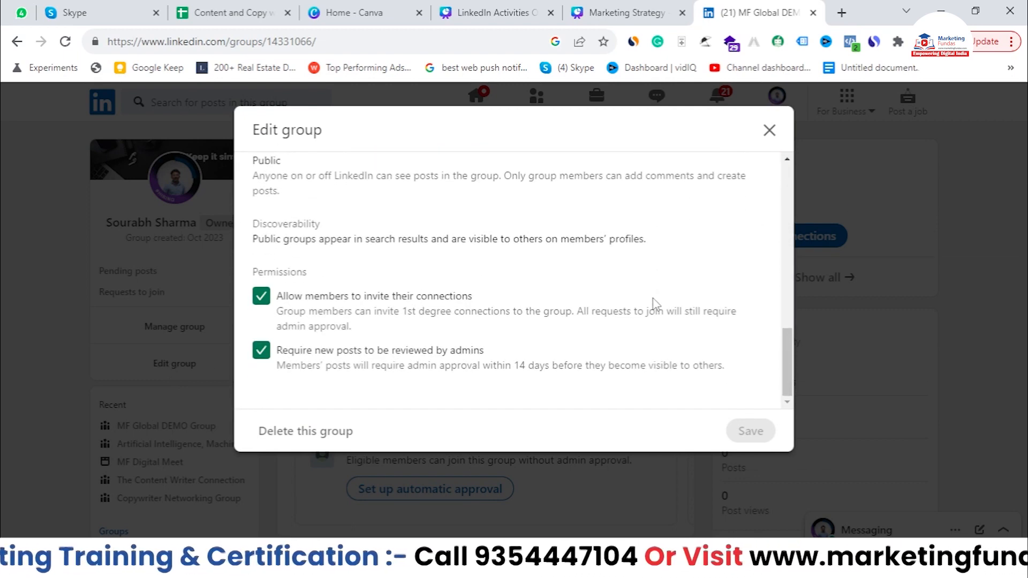
{"action": "scroll", "coordinate": [653, 300], "scroll_direction": "up", "scroll_amount": 5}
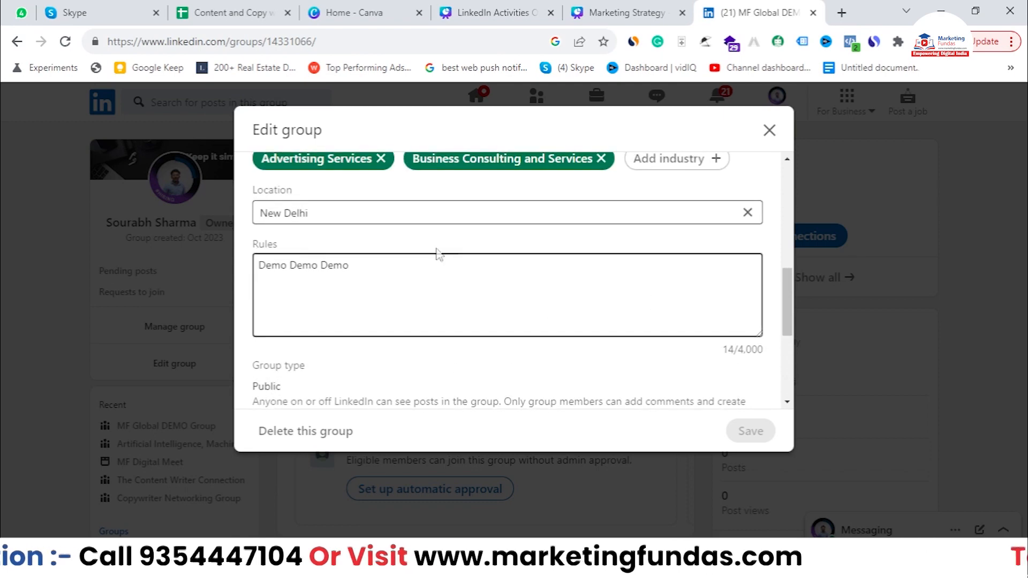
{"action": "left_click_drag", "start_coordinate": [791, 304], "coordinate": [791, 214]}
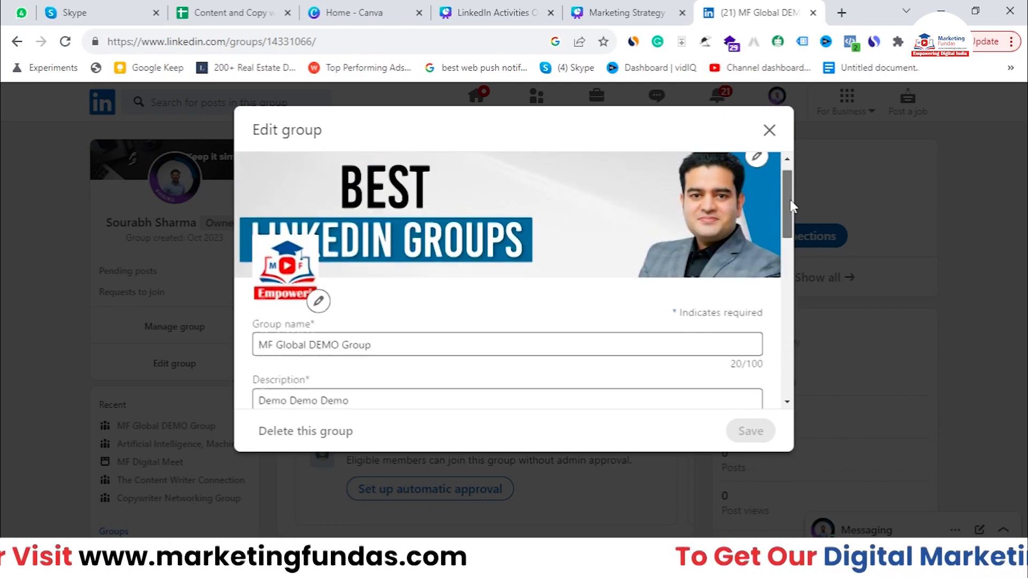
{"action": "scroll", "coordinate": [562, 224], "scroll_direction": "up", "scroll_amount": 1}
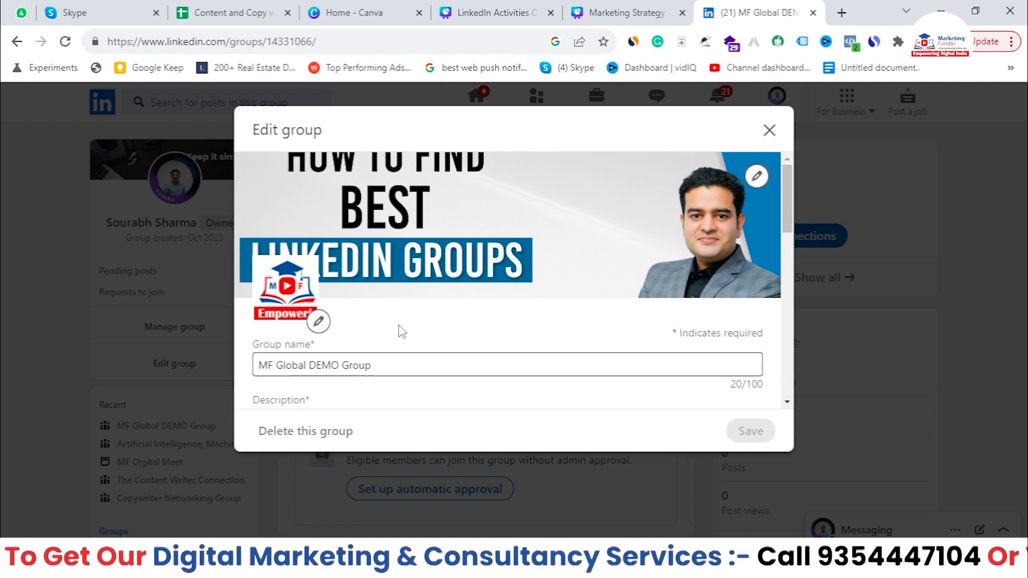
{"action": "scroll", "coordinate": [397, 330], "scroll_direction": "down", "scroll_amount": 3}
{"action": "scroll", "coordinate": [420, 296], "scroll_direction": "down", "scroll_amount": 4}
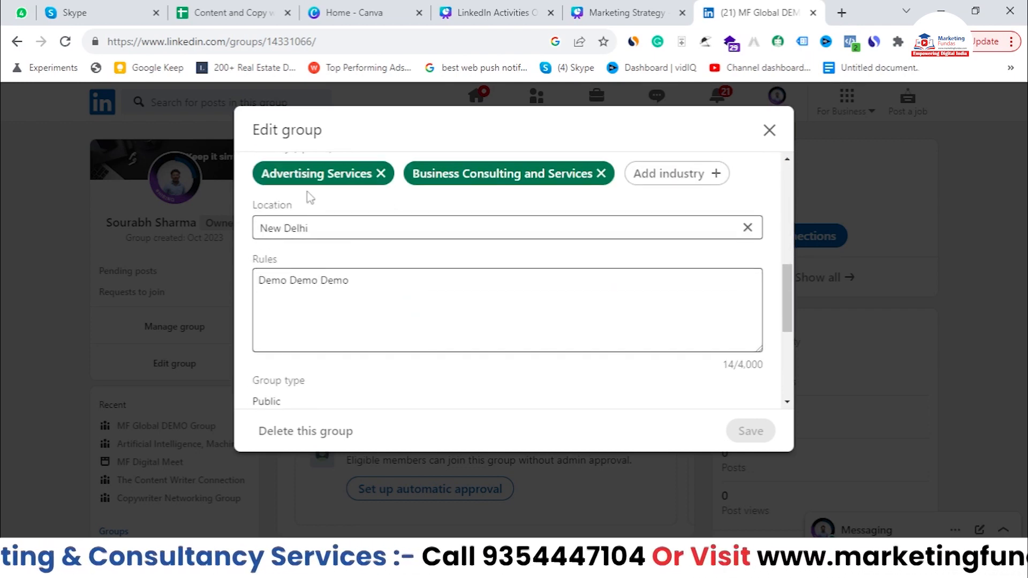
{"action": "scroll", "coordinate": [360, 333], "scroll_direction": "down", "scroll_amount": 5}
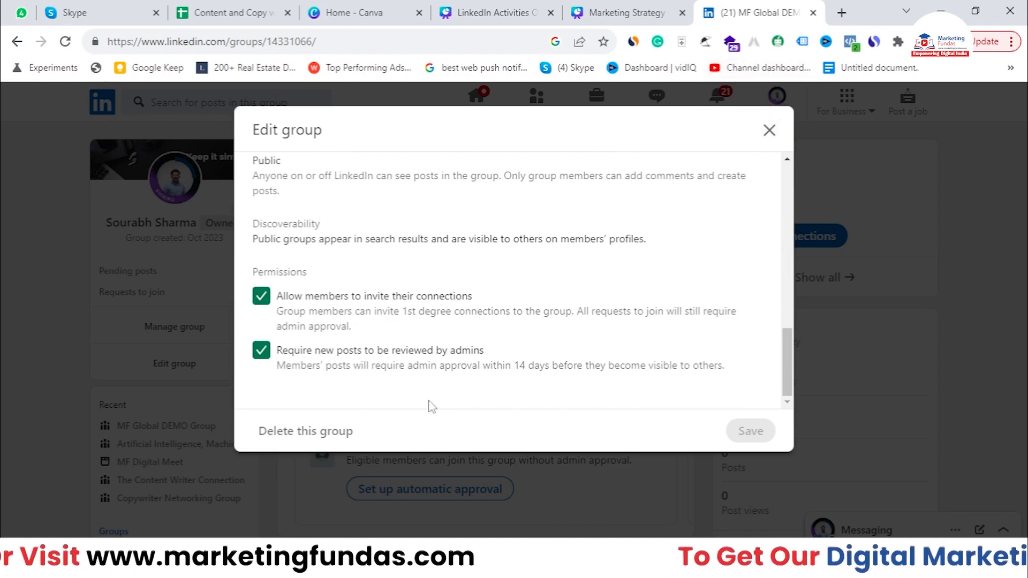
{"action": "left_click", "coordinate": [769, 131]}
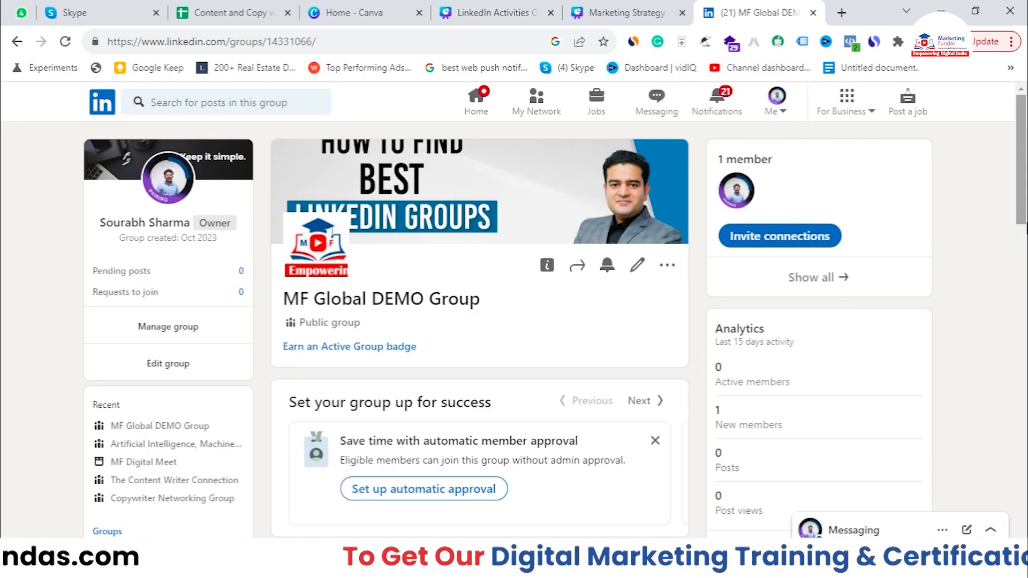
{"action": "left_click_drag", "start_coordinate": [1027, 210], "coordinate": [1027, 234]}
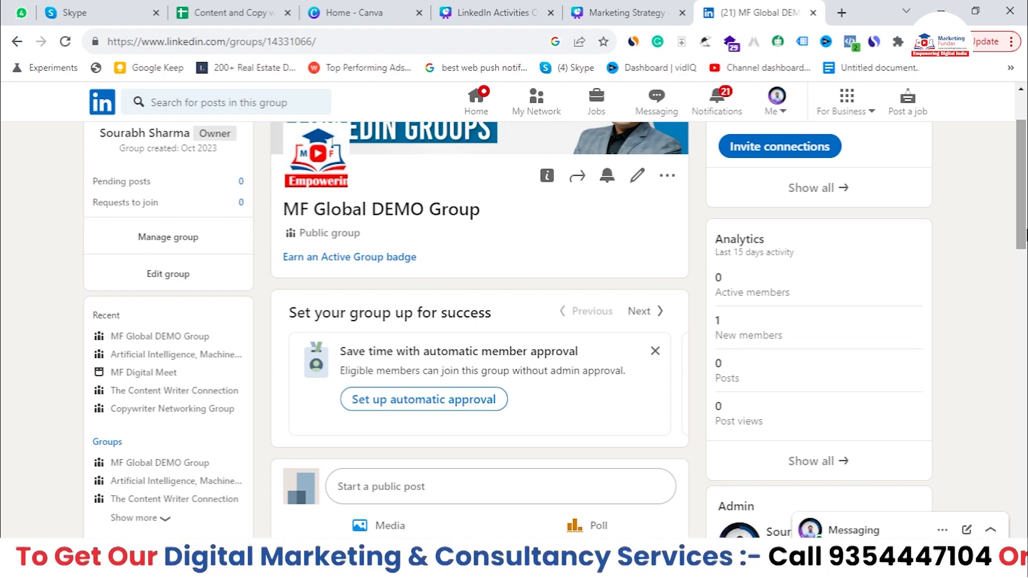
{"action": "left_click_drag", "start_coordinate": [1026, 234], "coordinate": [1027, 207]}
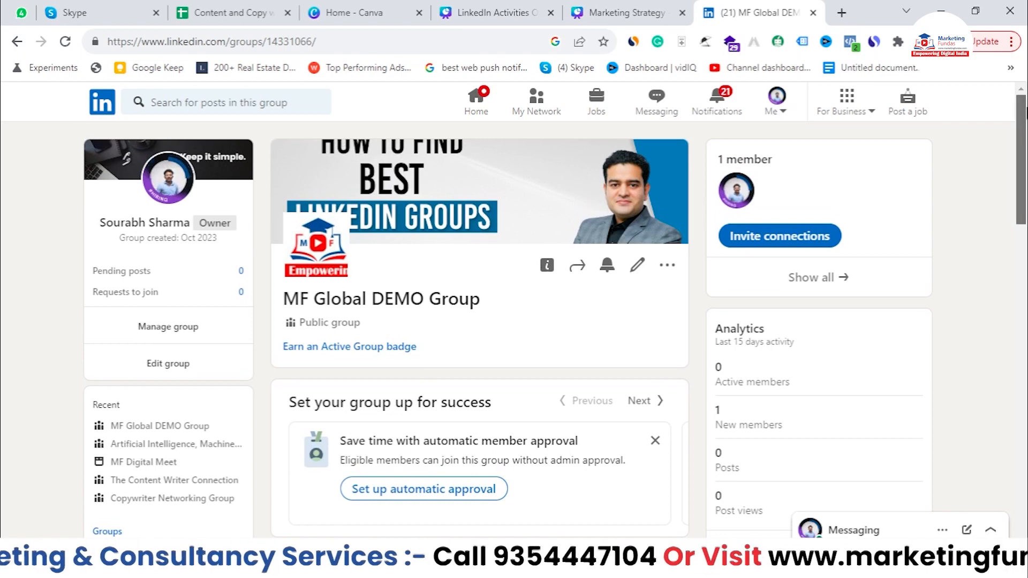